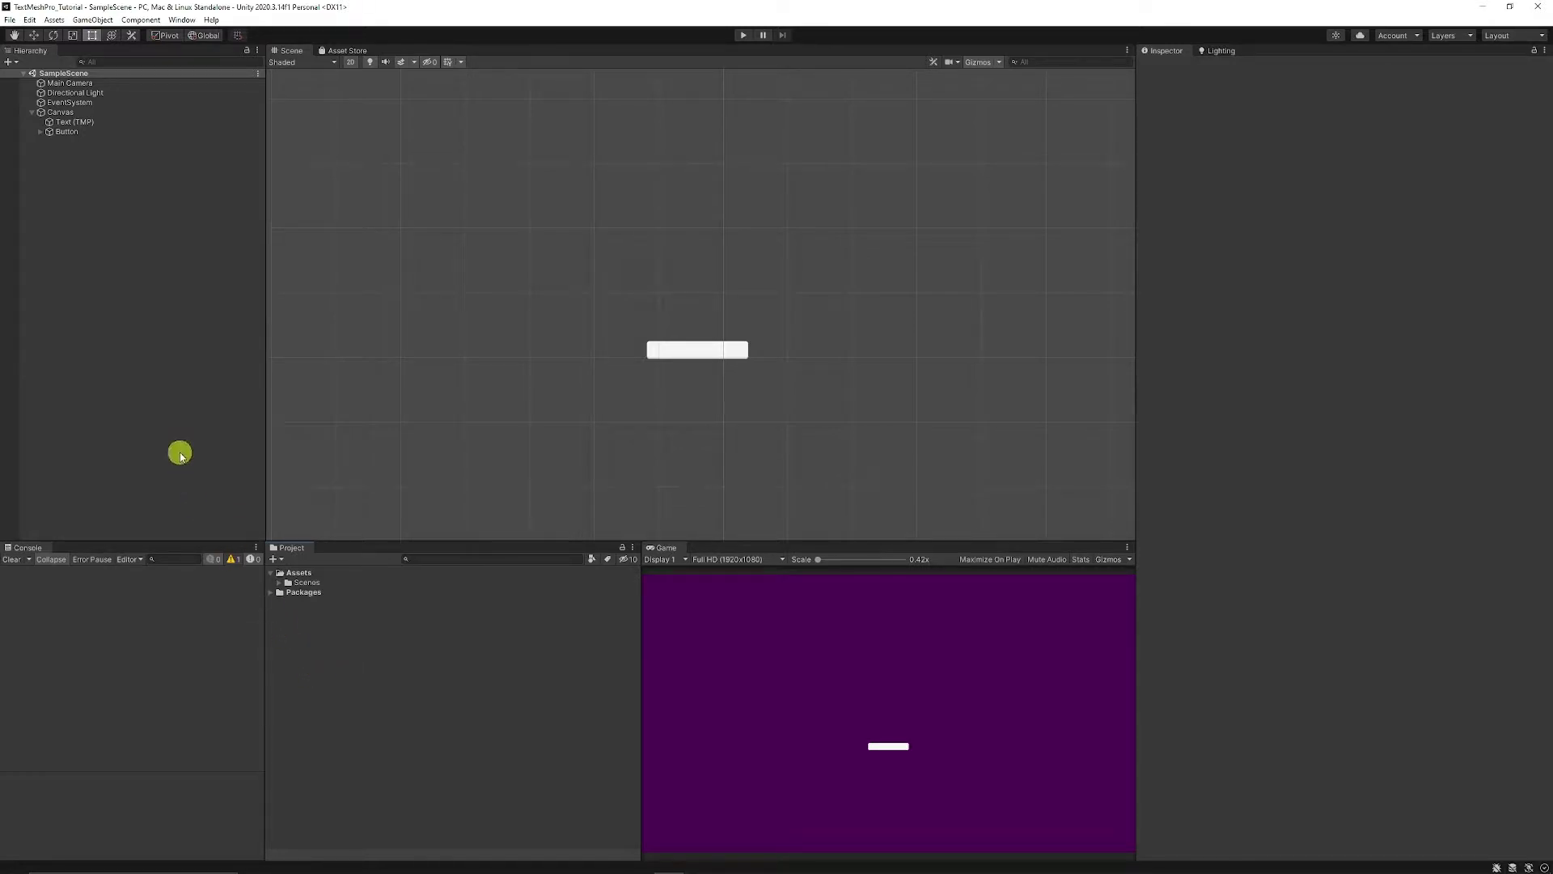
Delete the existing Canvas together with its text and button from the scene
click(63, 113)
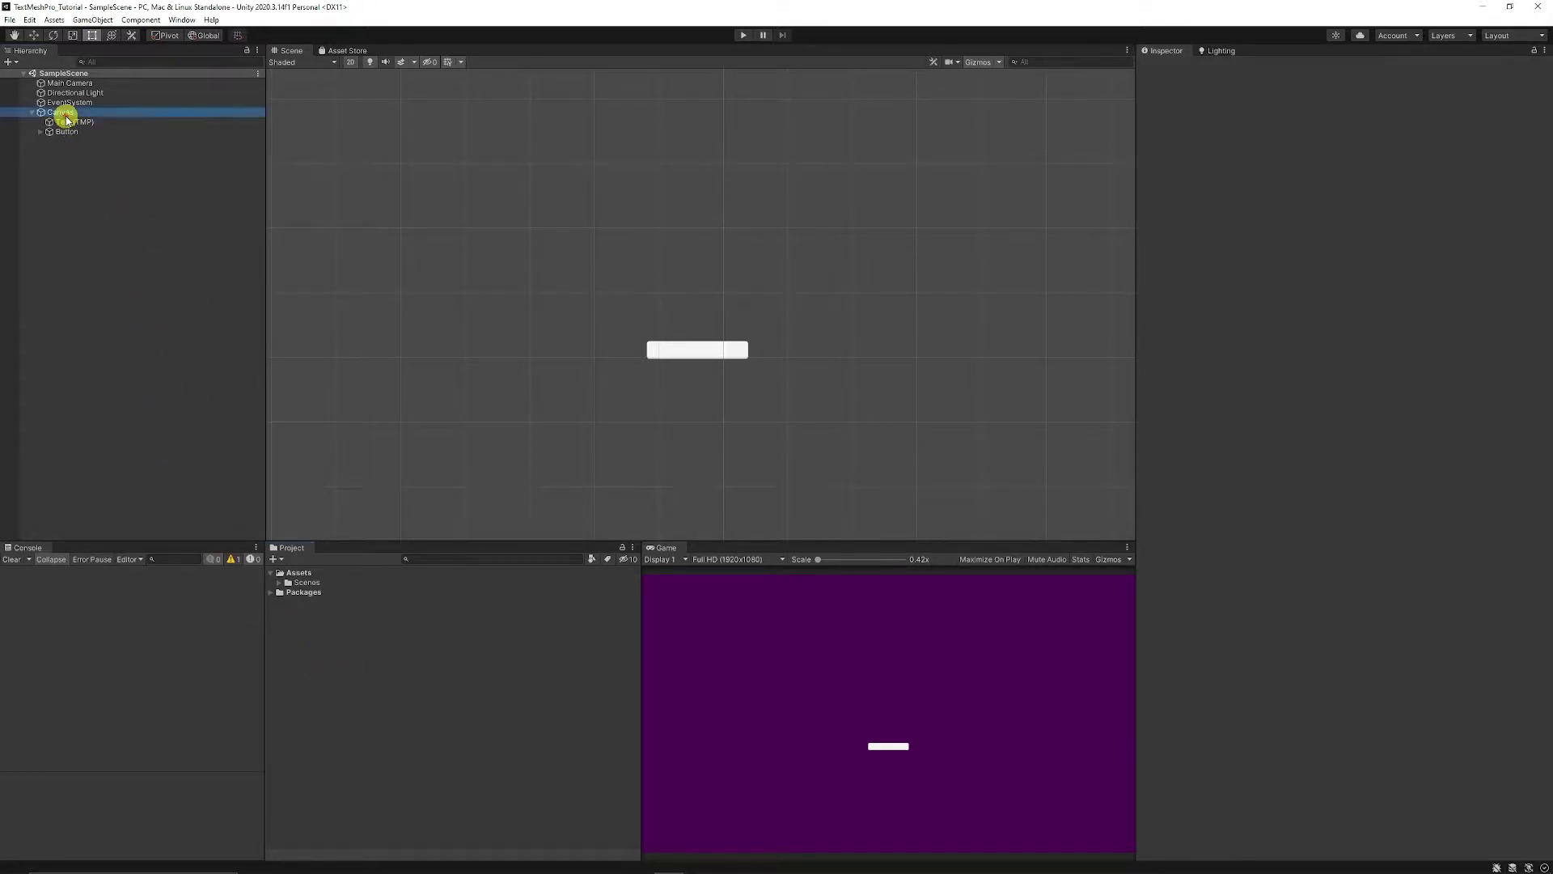
key(Delete)
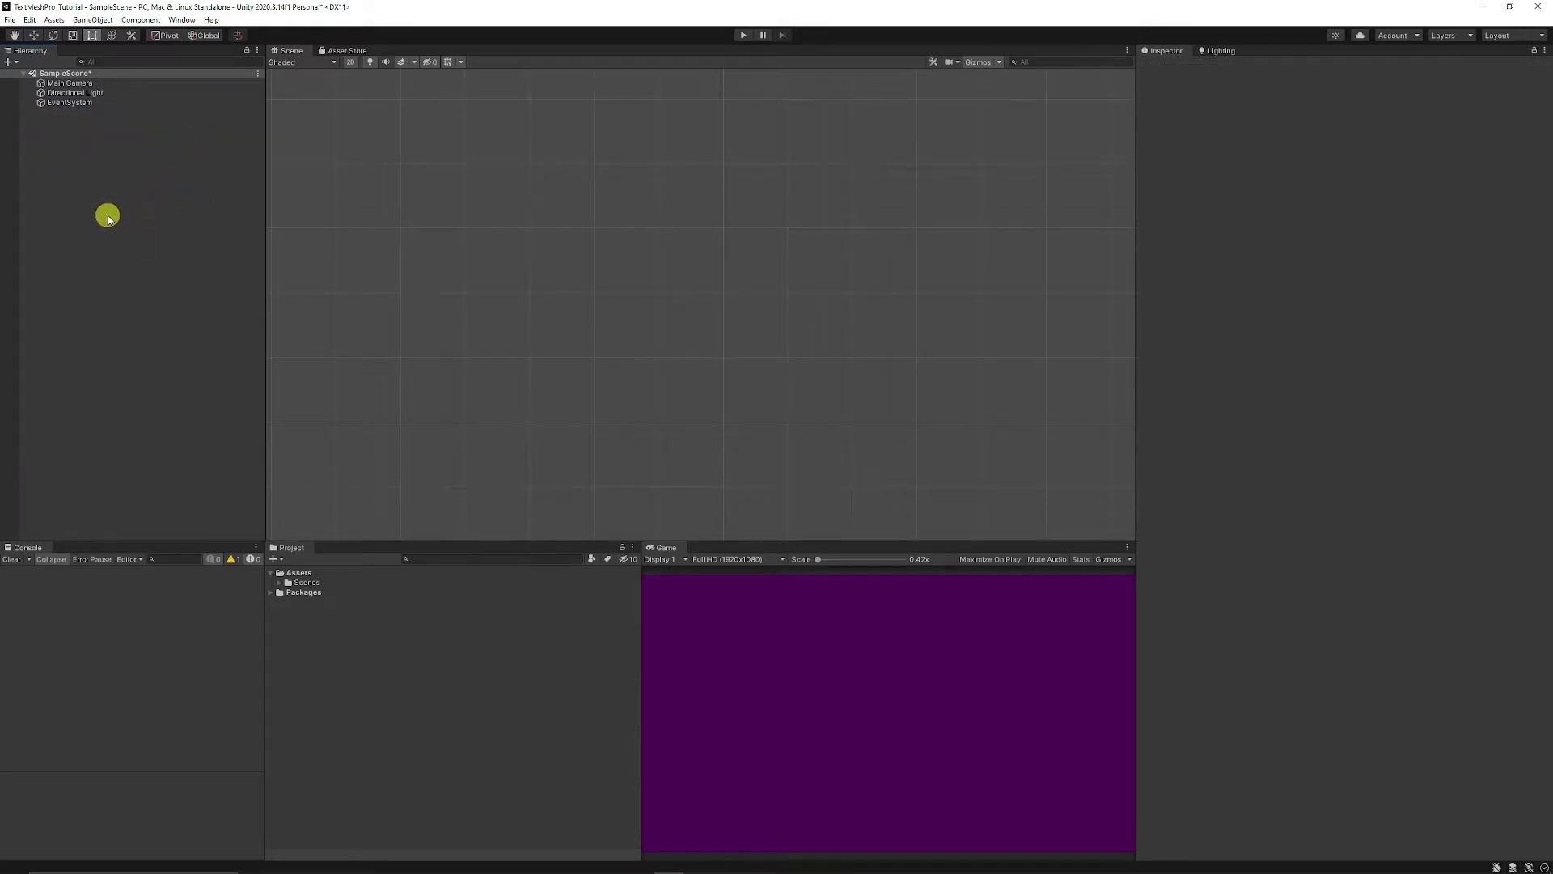
Try to add a TextMeshPro UI text object and move the TMP Importer window away from the hierarchy
right_click(108, 218)
mouse_move(182, 436)
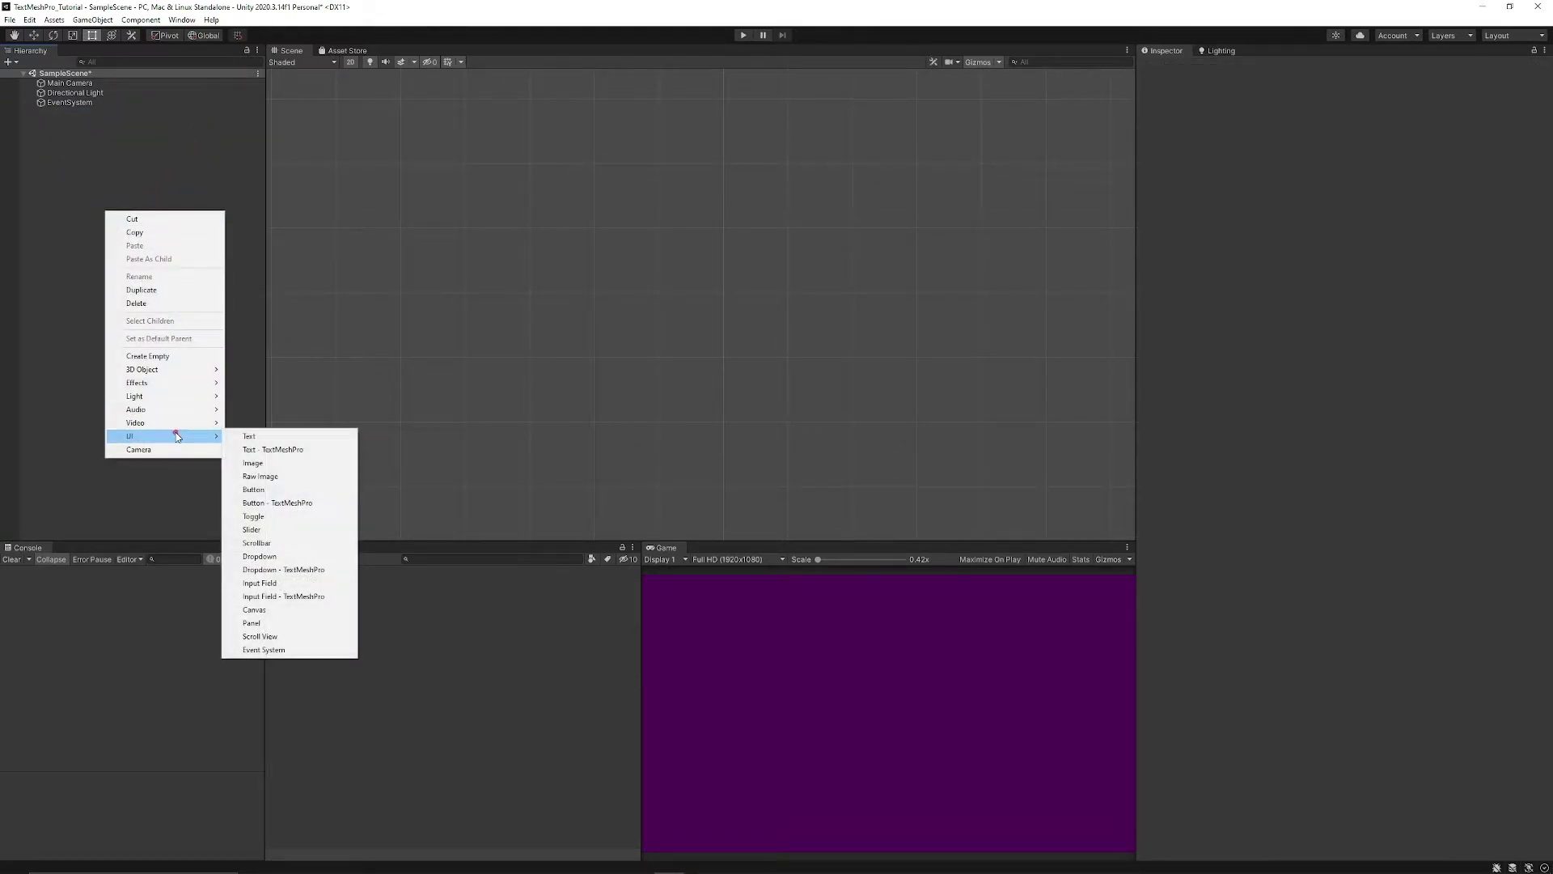
click(273, 450)
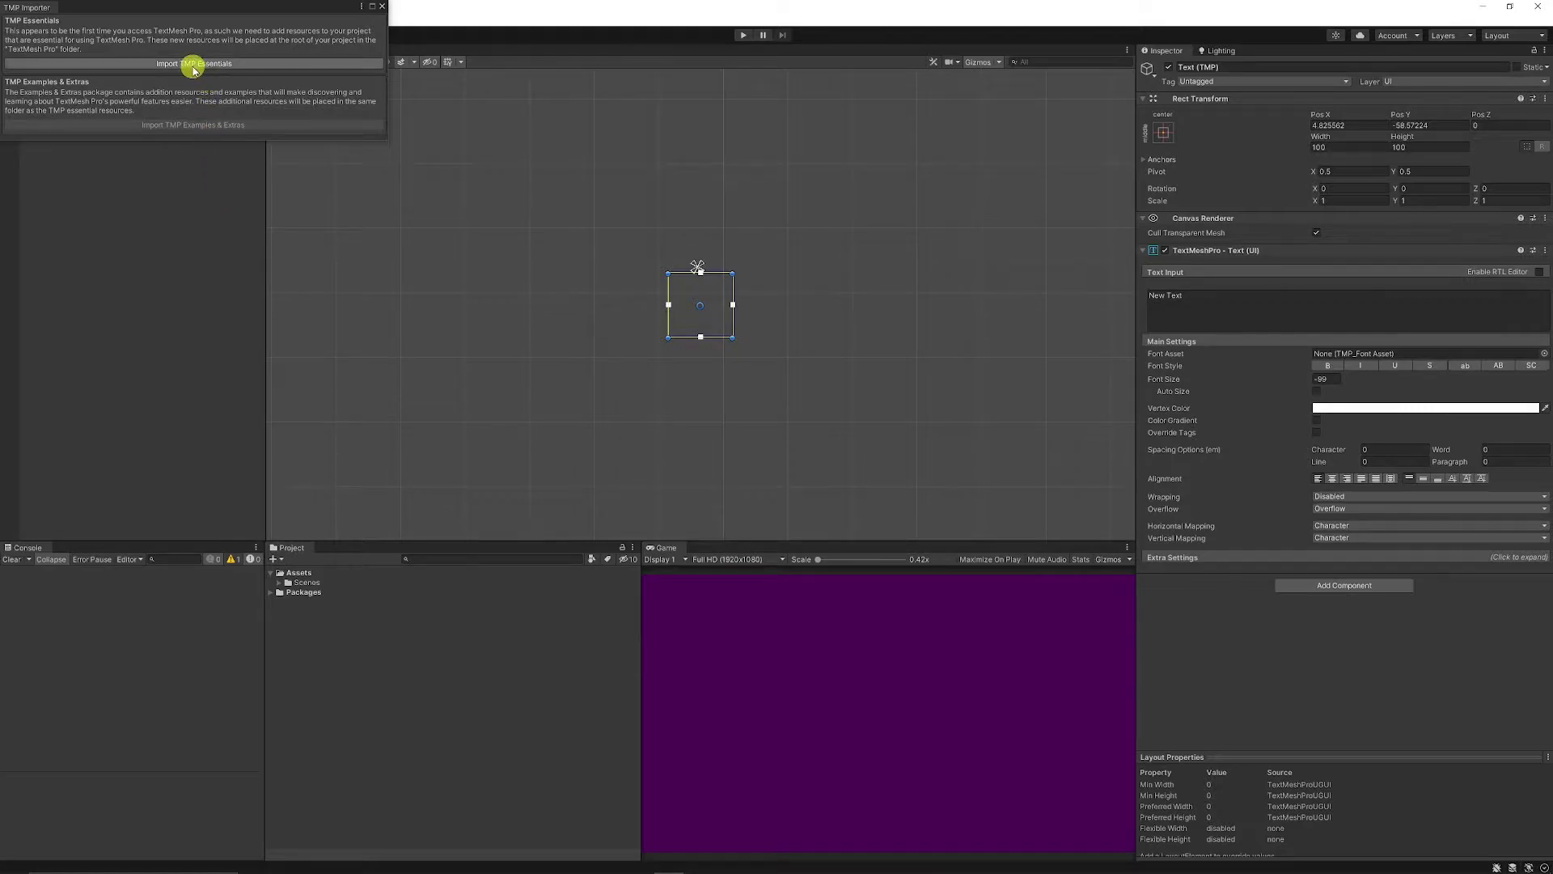
drag(116, 10, 192, 200)
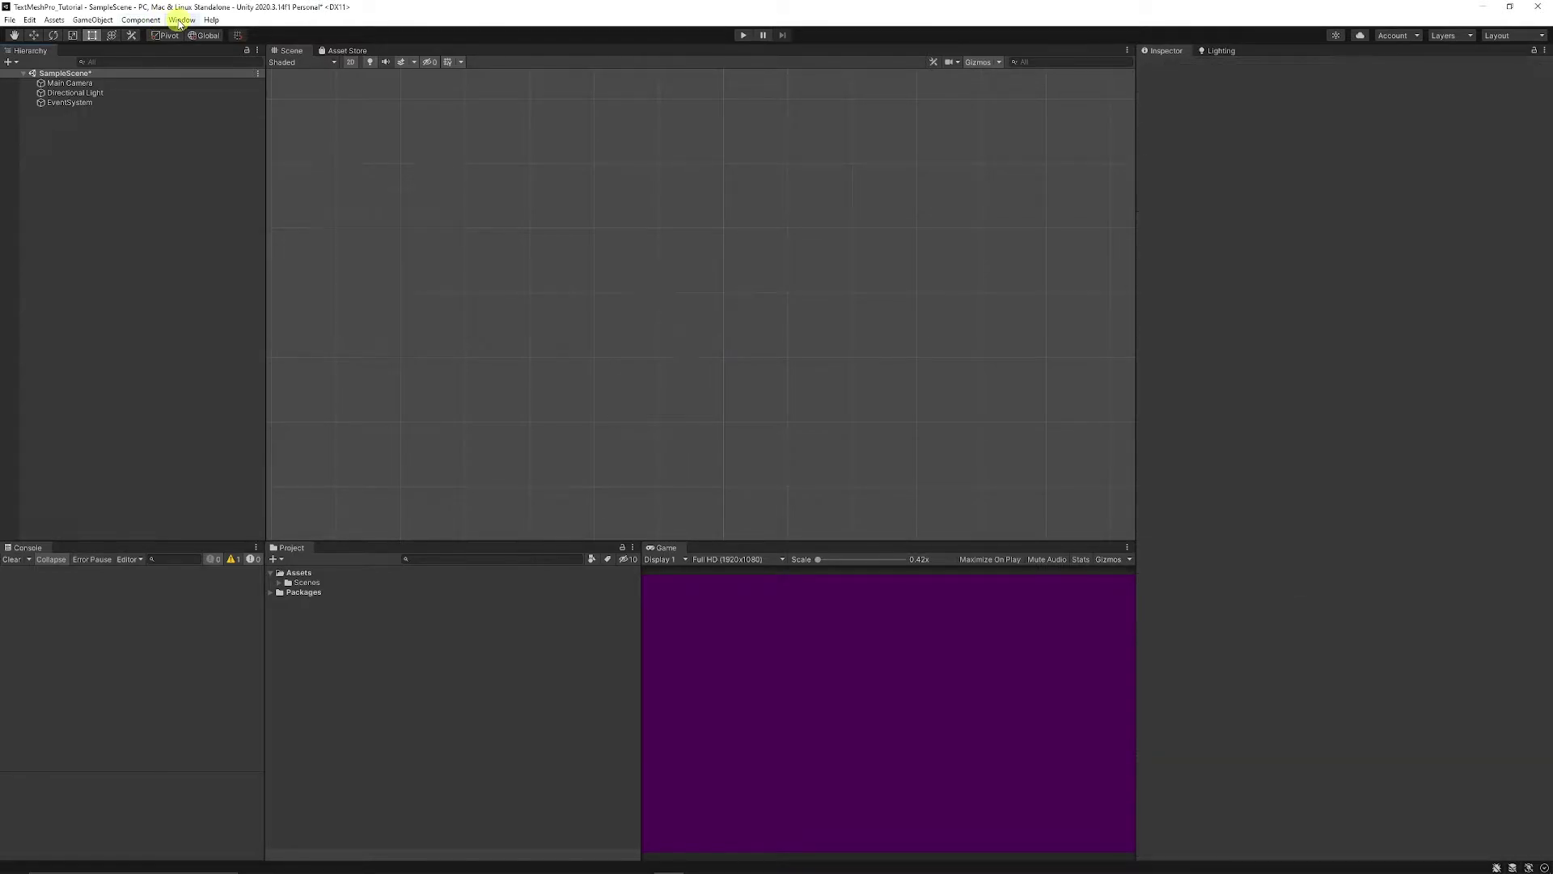
Search the Unity Registry packages for "text" in the Package Manager to check the TextMeshPro package, and close it
click(179, 20)
click(236, 128)
click(198, 124)
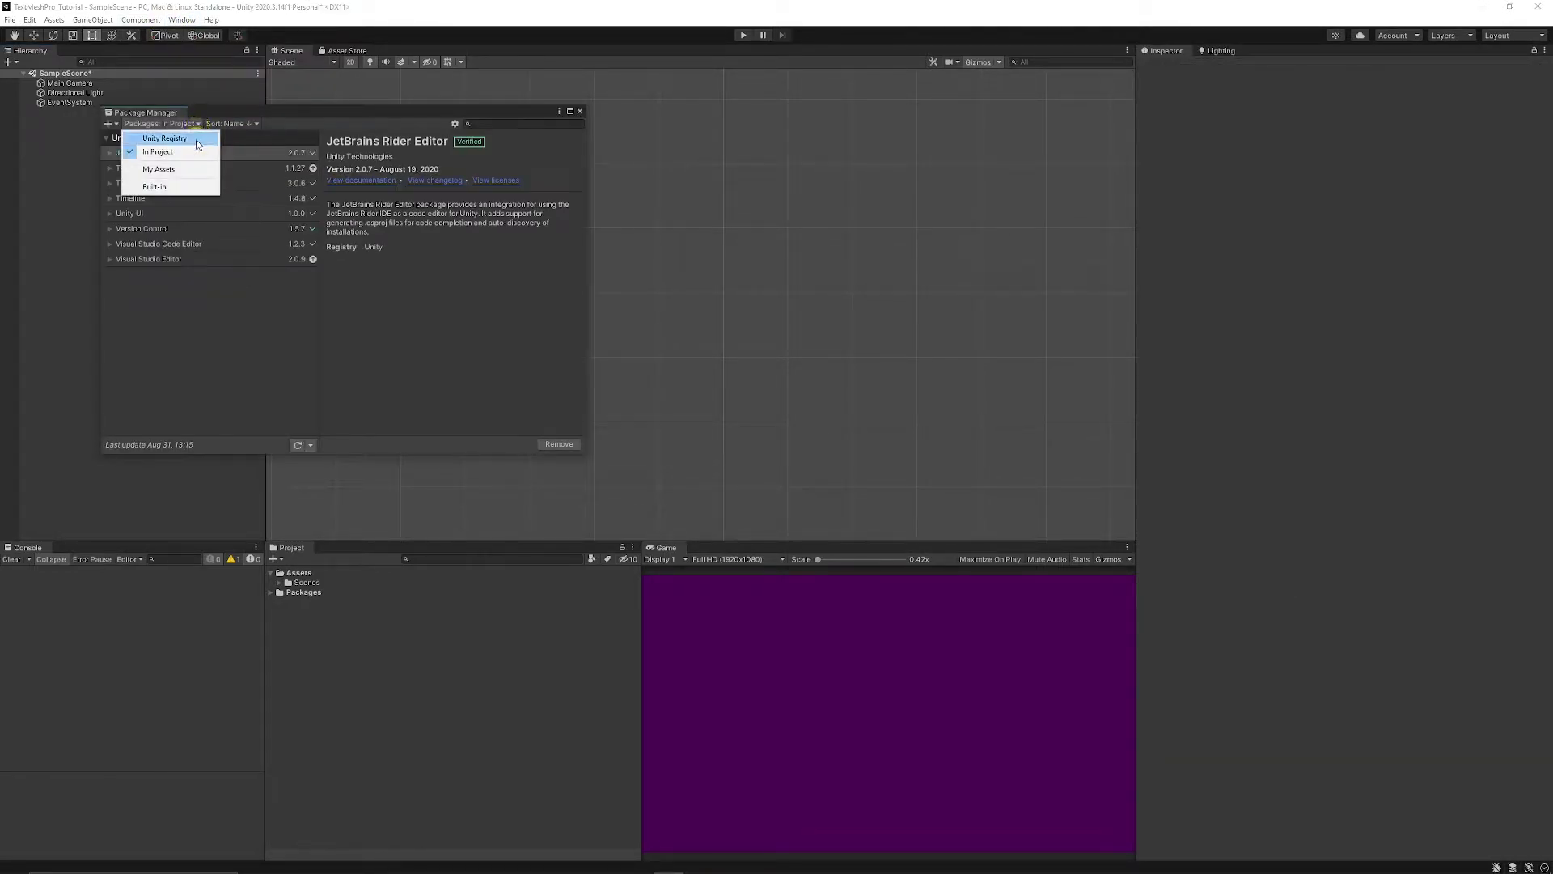
click(173, 139)
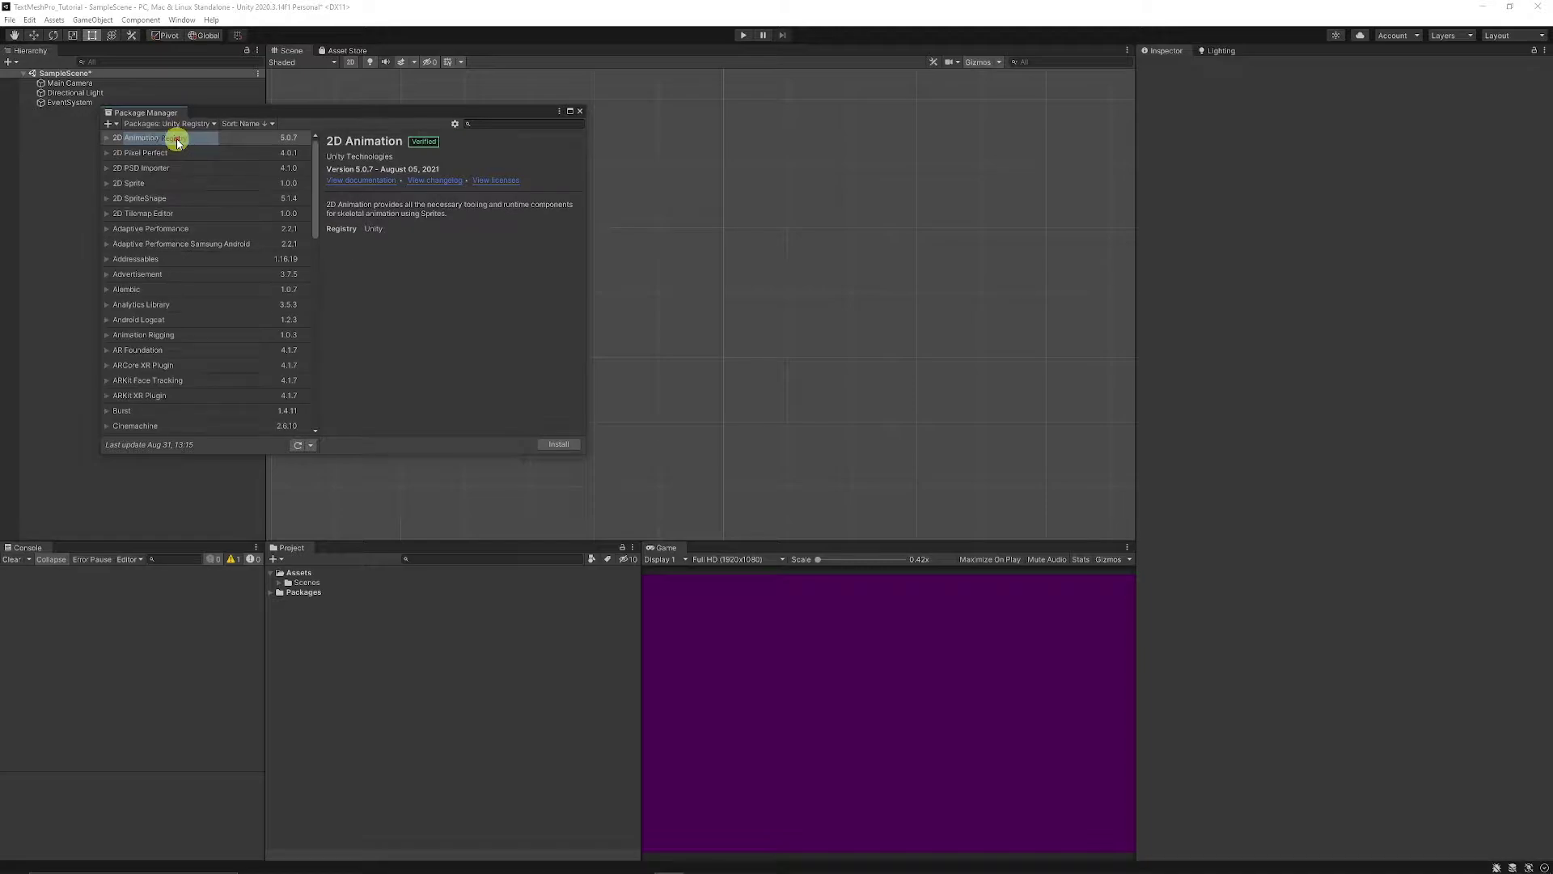
text(tex)
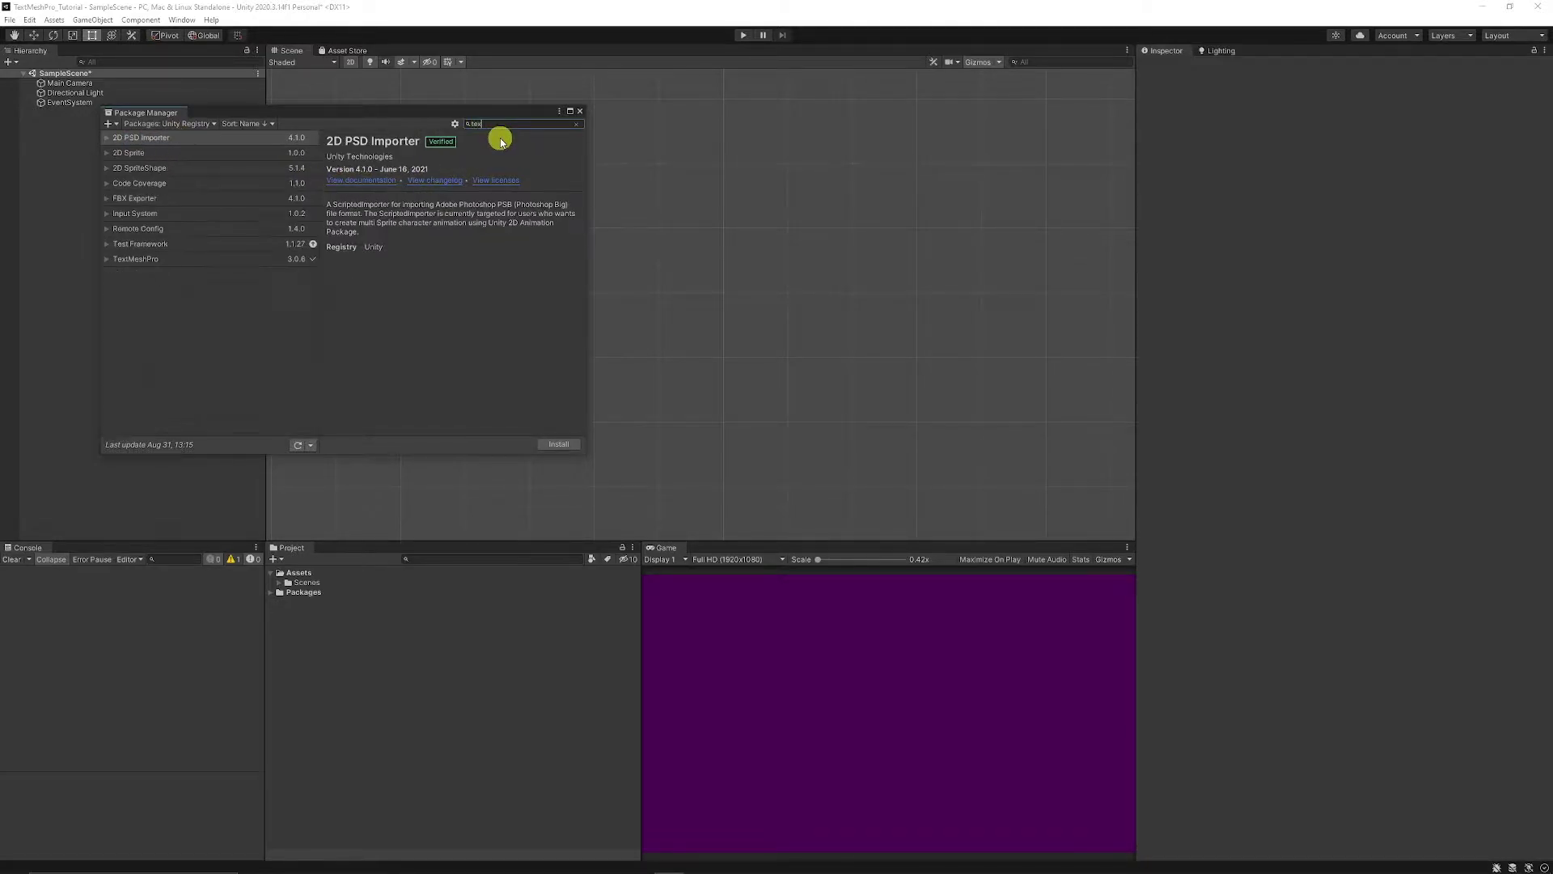
text(t)
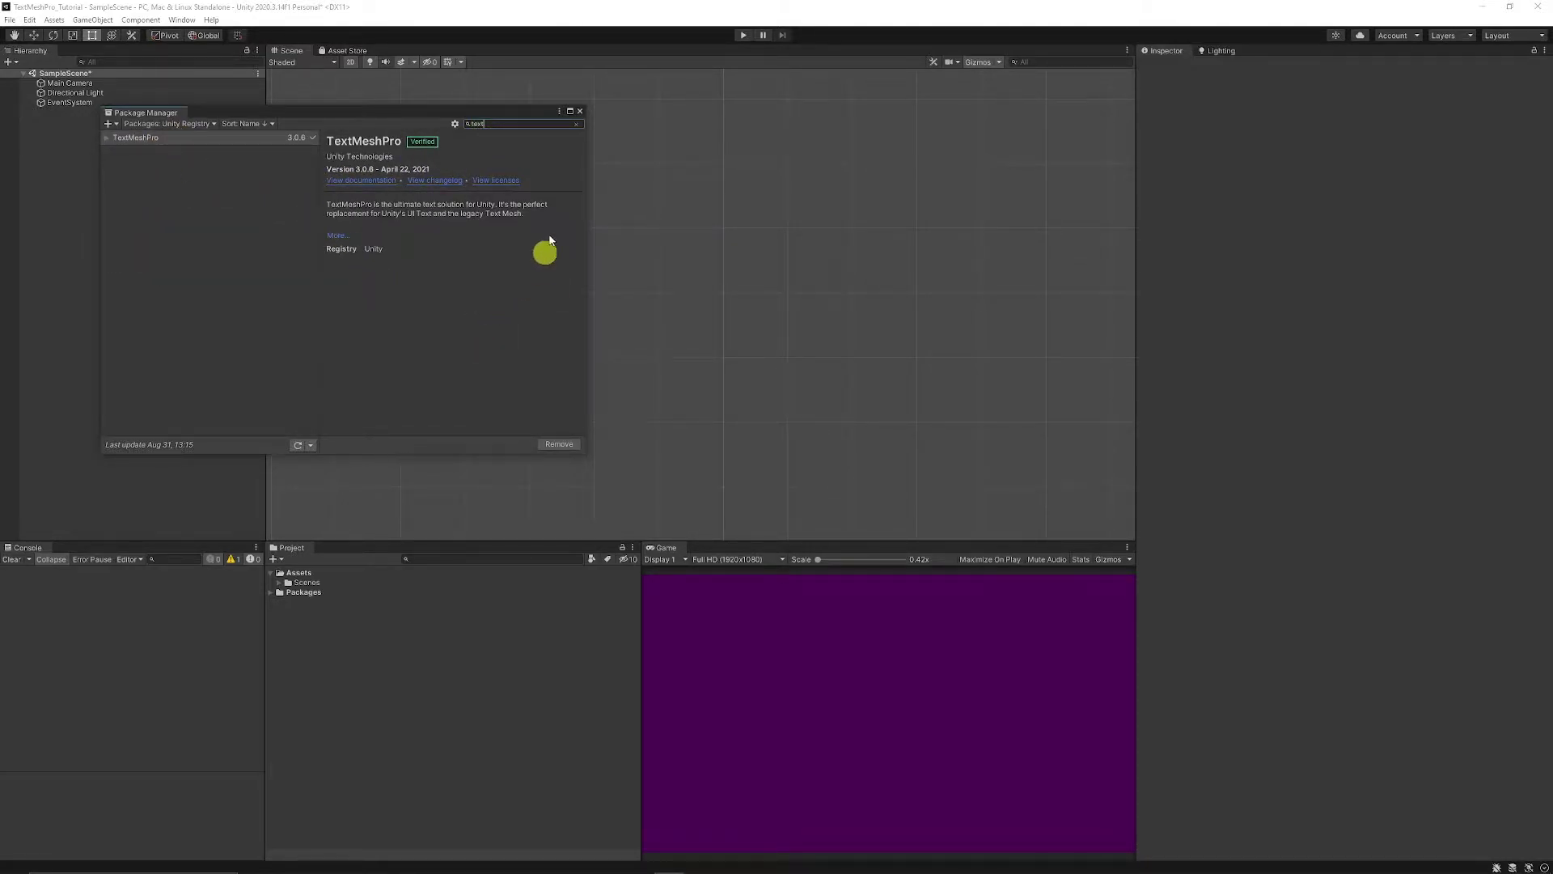
click(580, 111)
Add a Text - TextMeshPro UI object to the scene
right_click(90, 189)
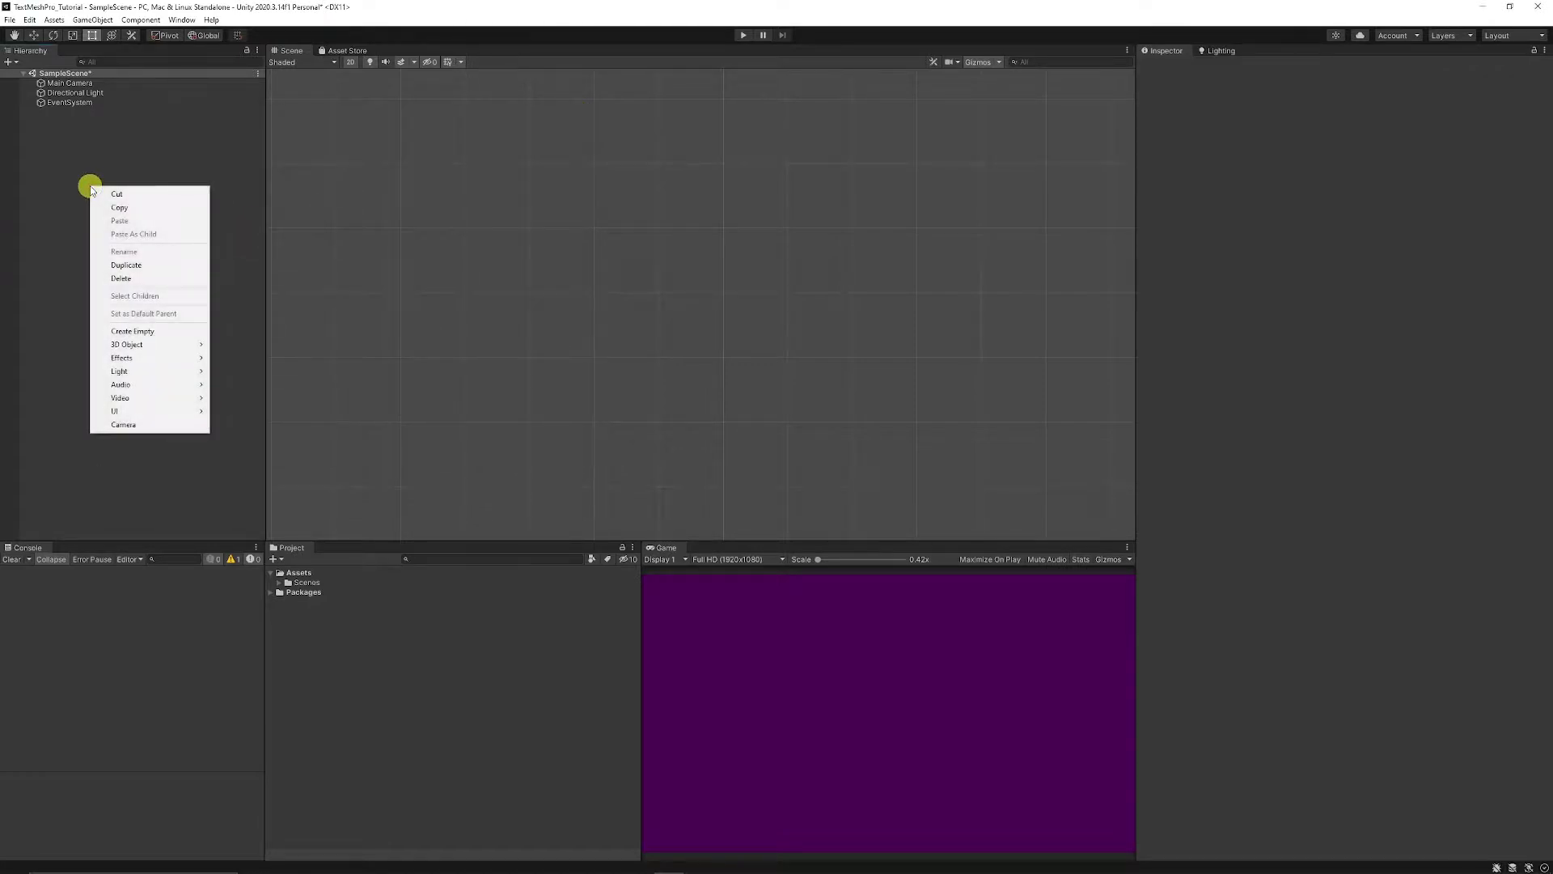
mouse_move(146, 411)
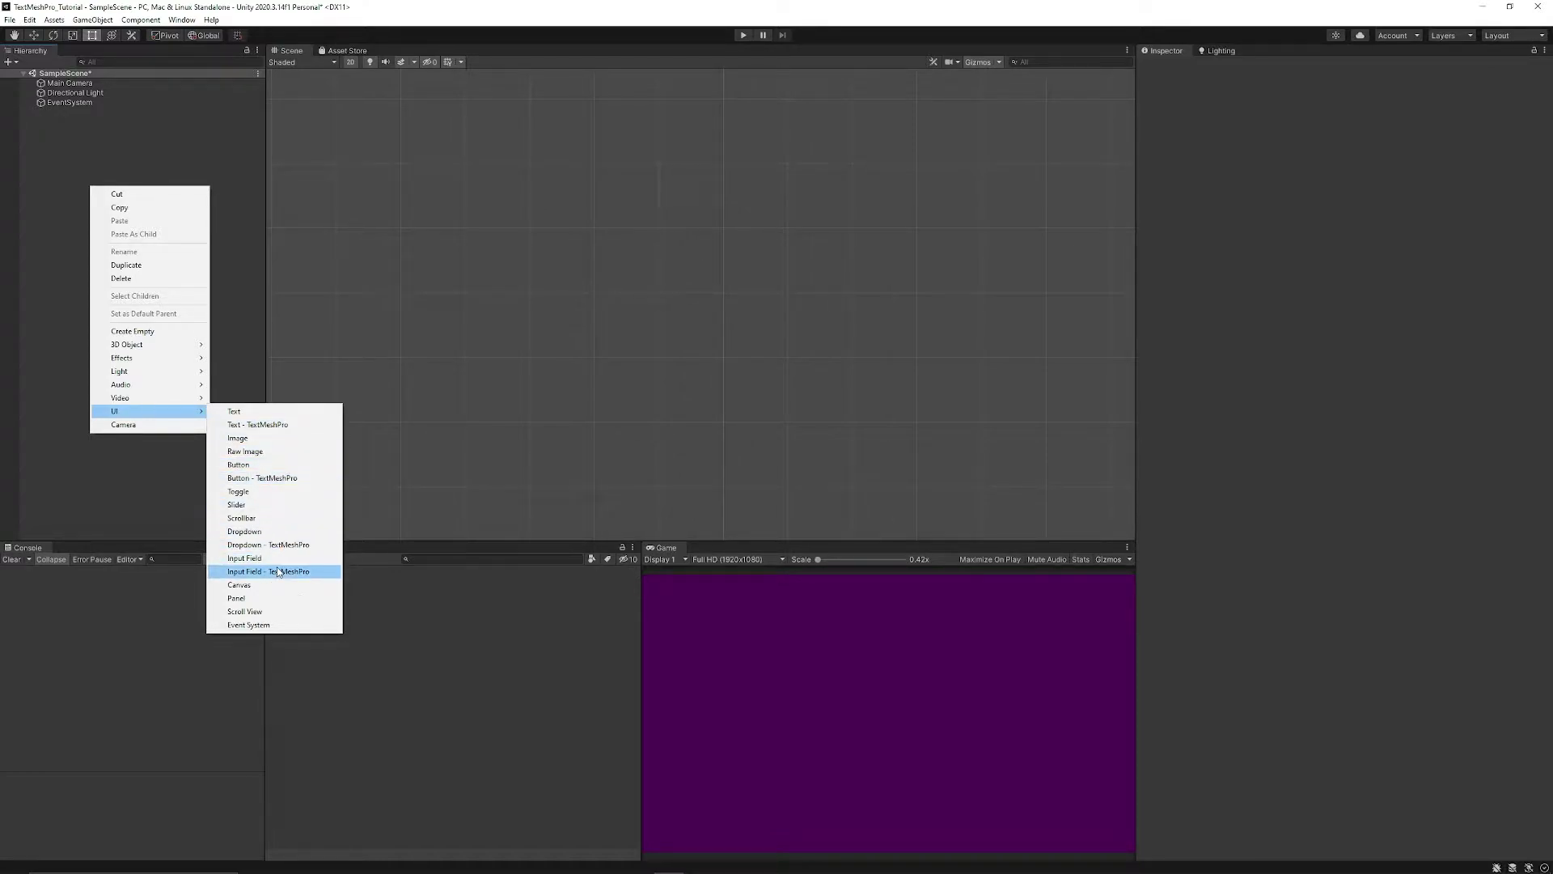
click(267, 424)
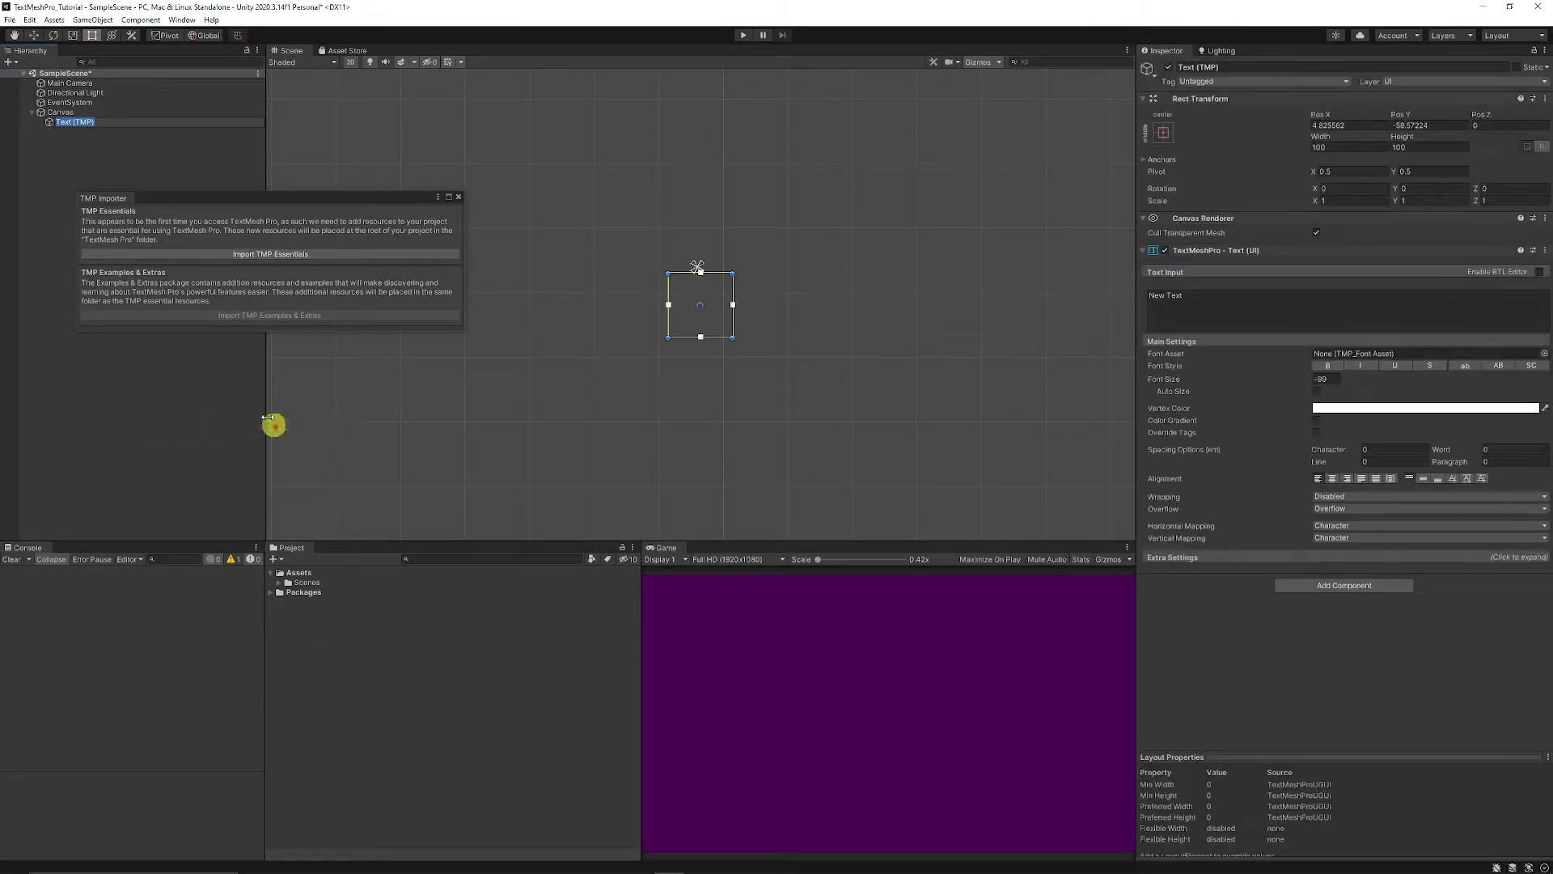
Import the TMP Essentials and the TMP Examples & Extras, and clear the console messages
click(262, 256)
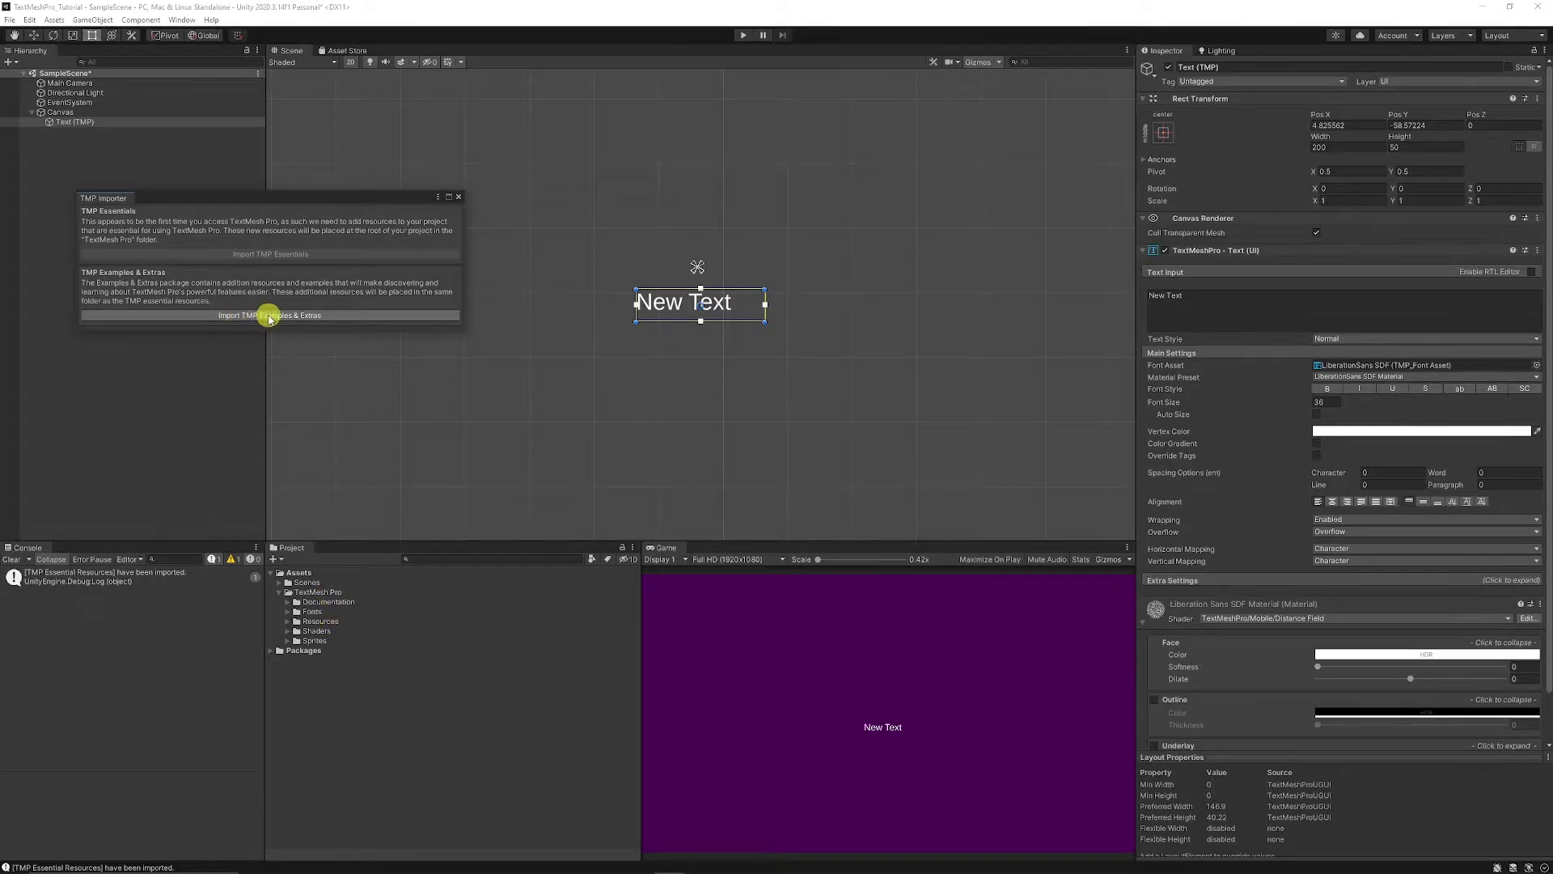
click(243, 317)
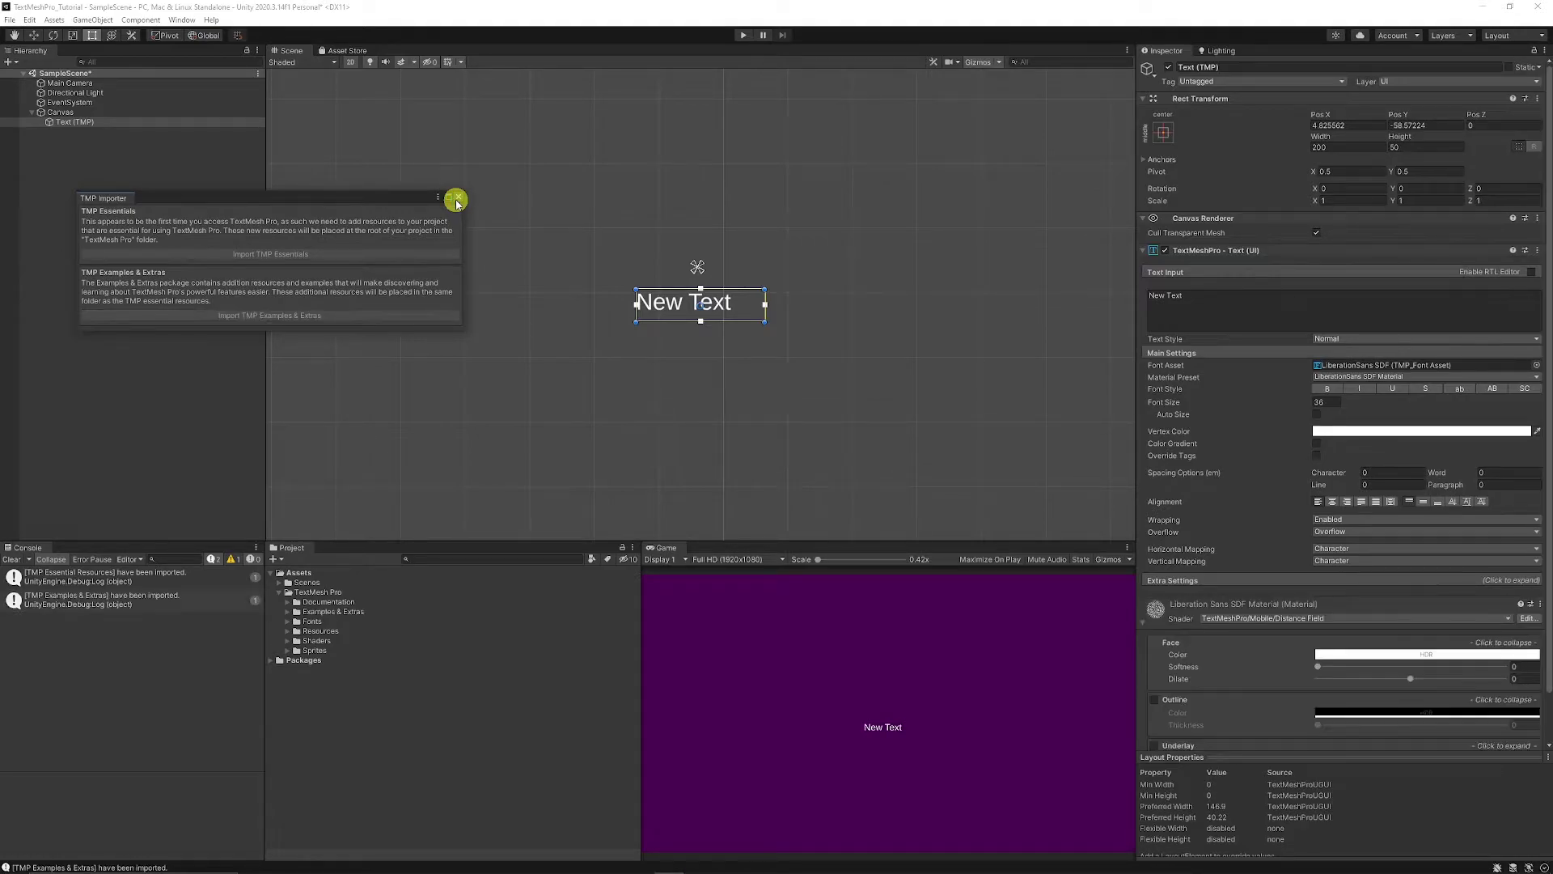
click(458, 198)
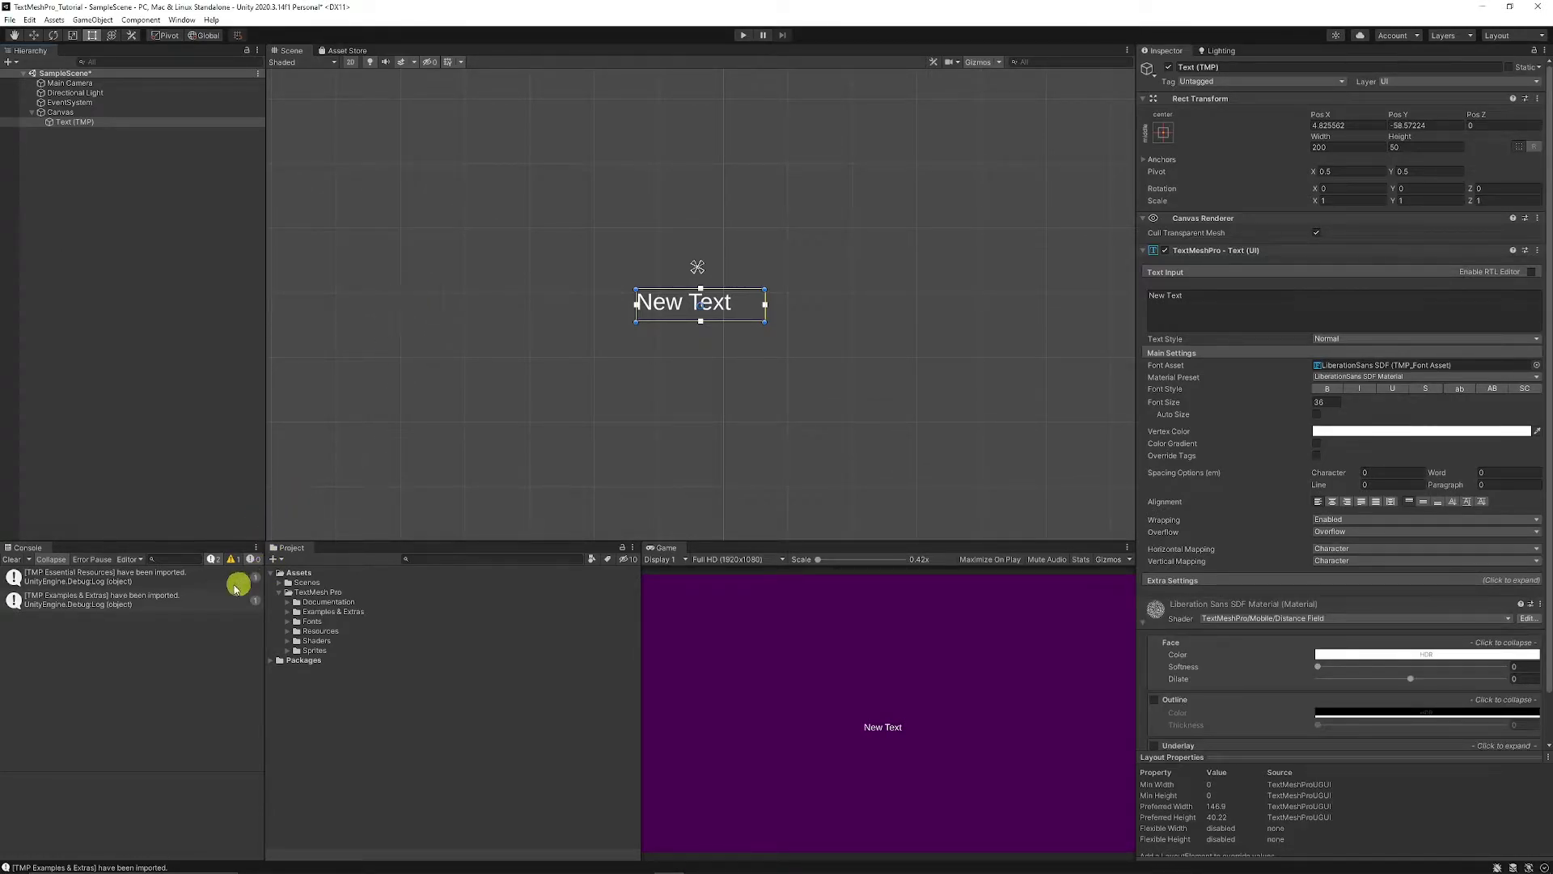
click(14, 559)
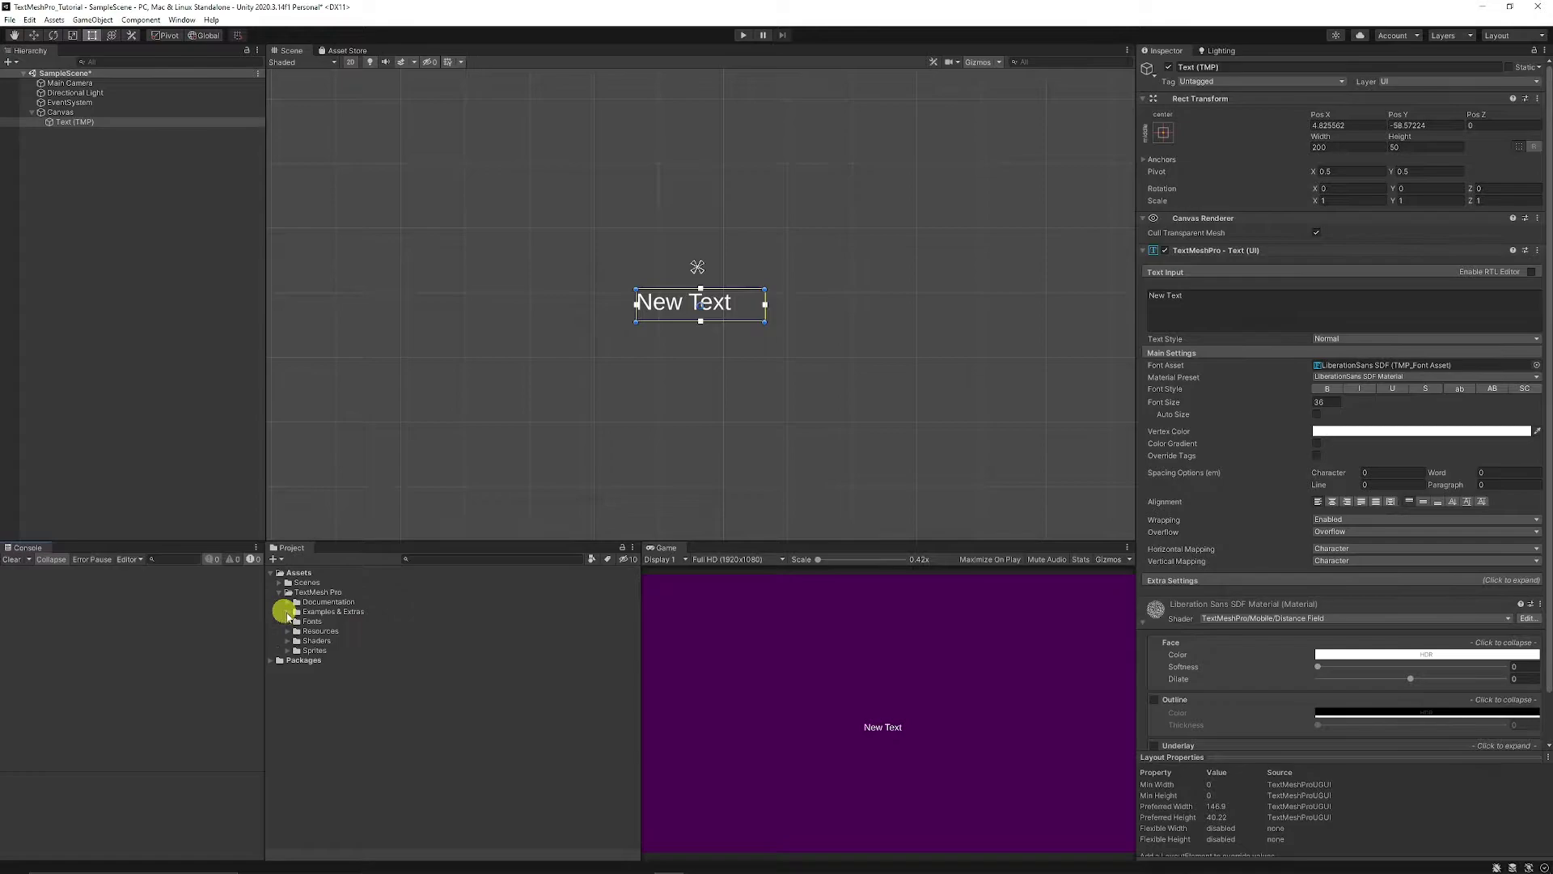
Open the 24 - Surface Shader Example scene from TextMesh Pro's Examples & Extras and look around its 3D text
click(289, 612)
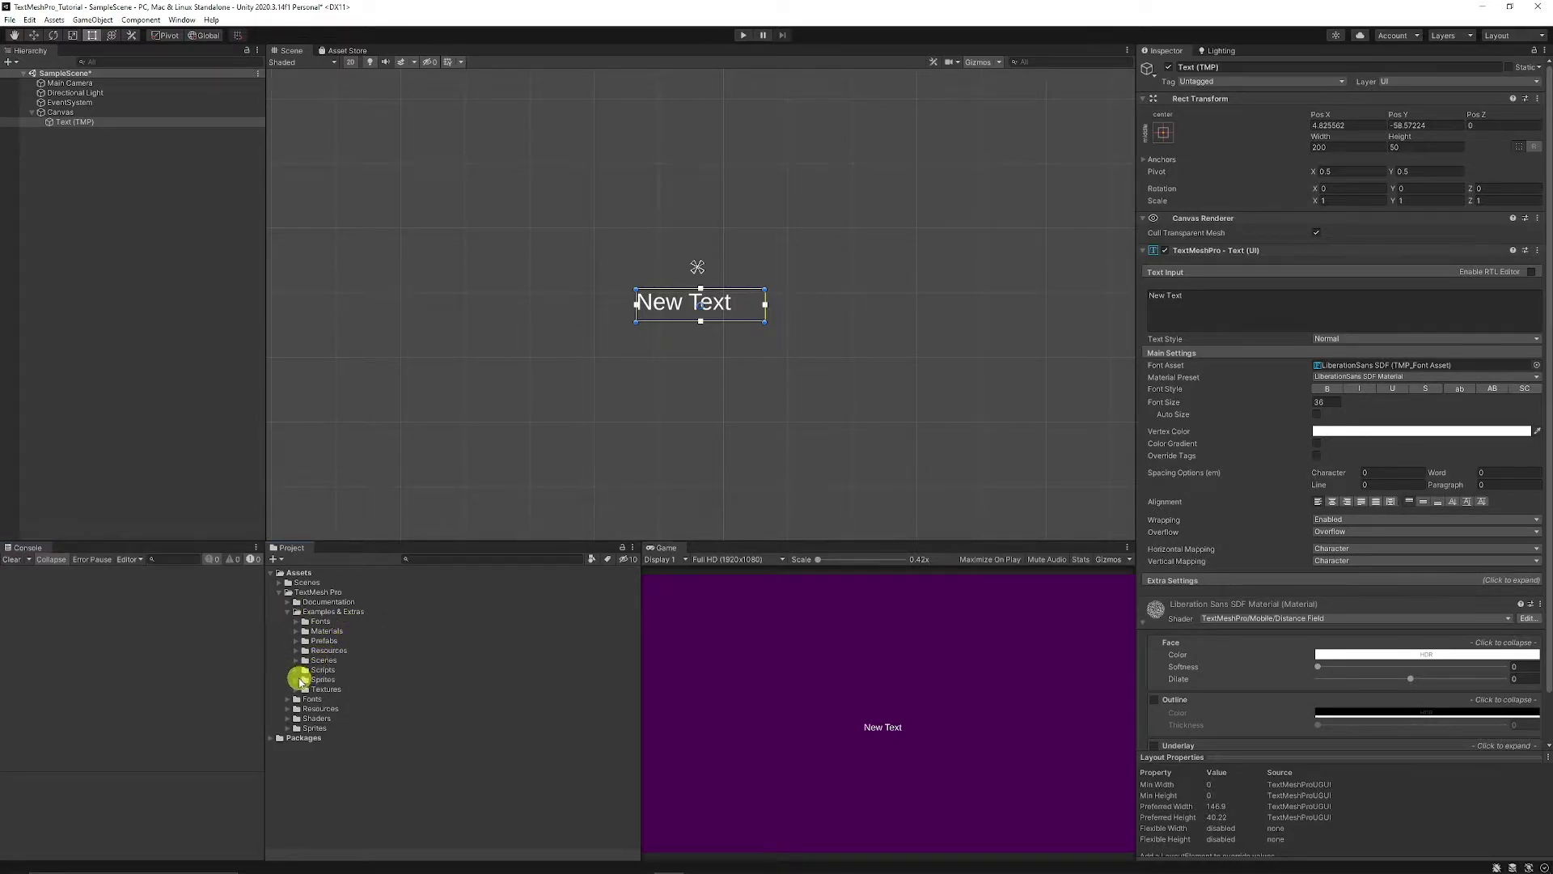
click(295, 661)
scroll(432, 647, down, 3)
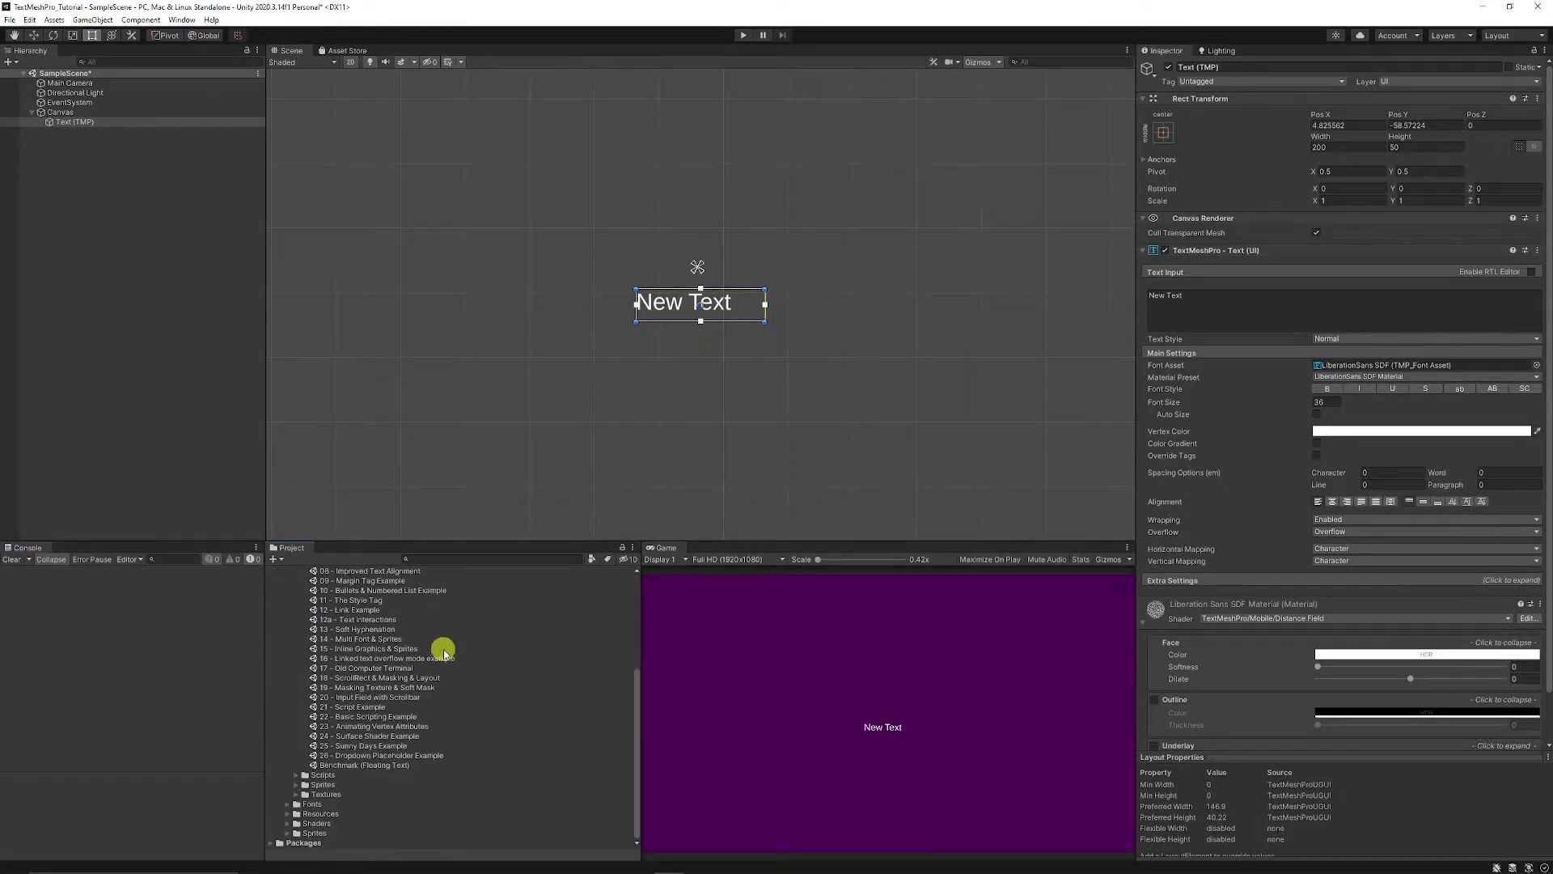
scroll(420, 756, down, 3)
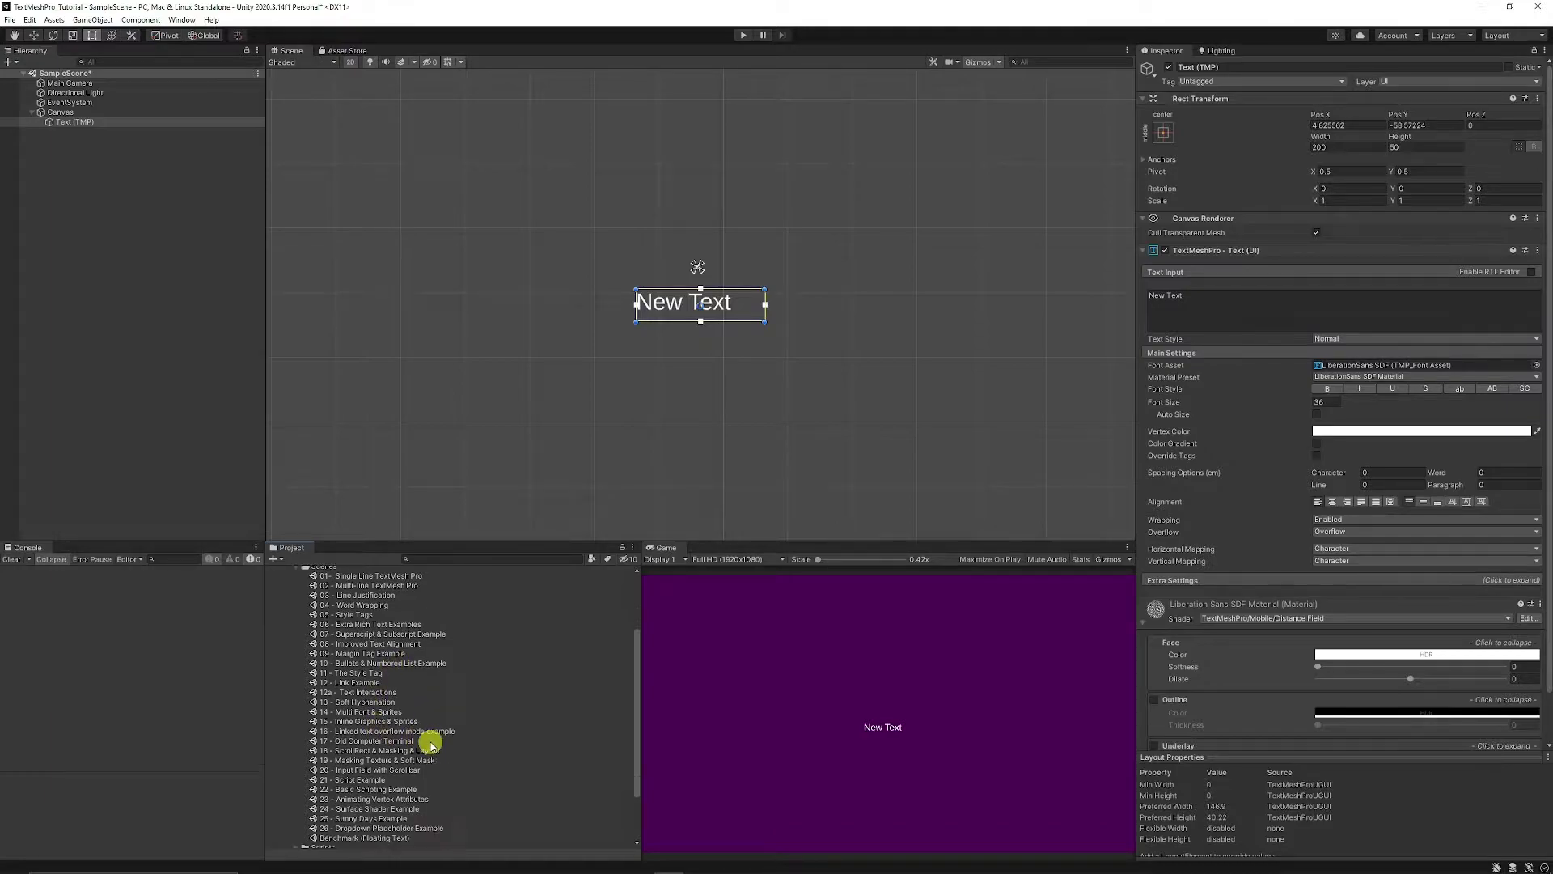
double_click(377, 771)
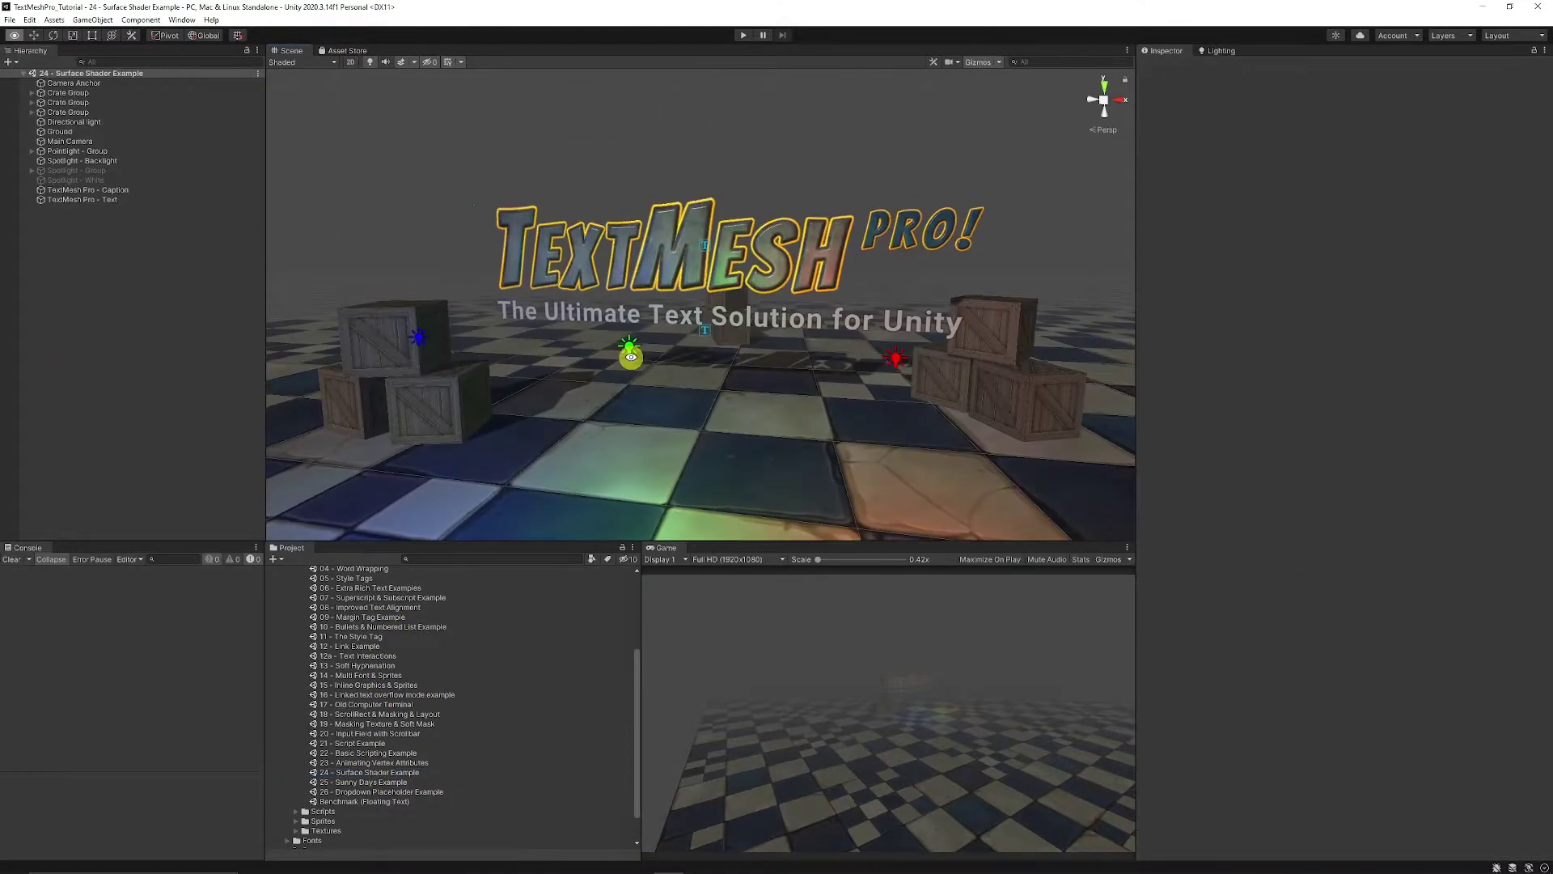
alt+drag(668, 335, 669, 370)
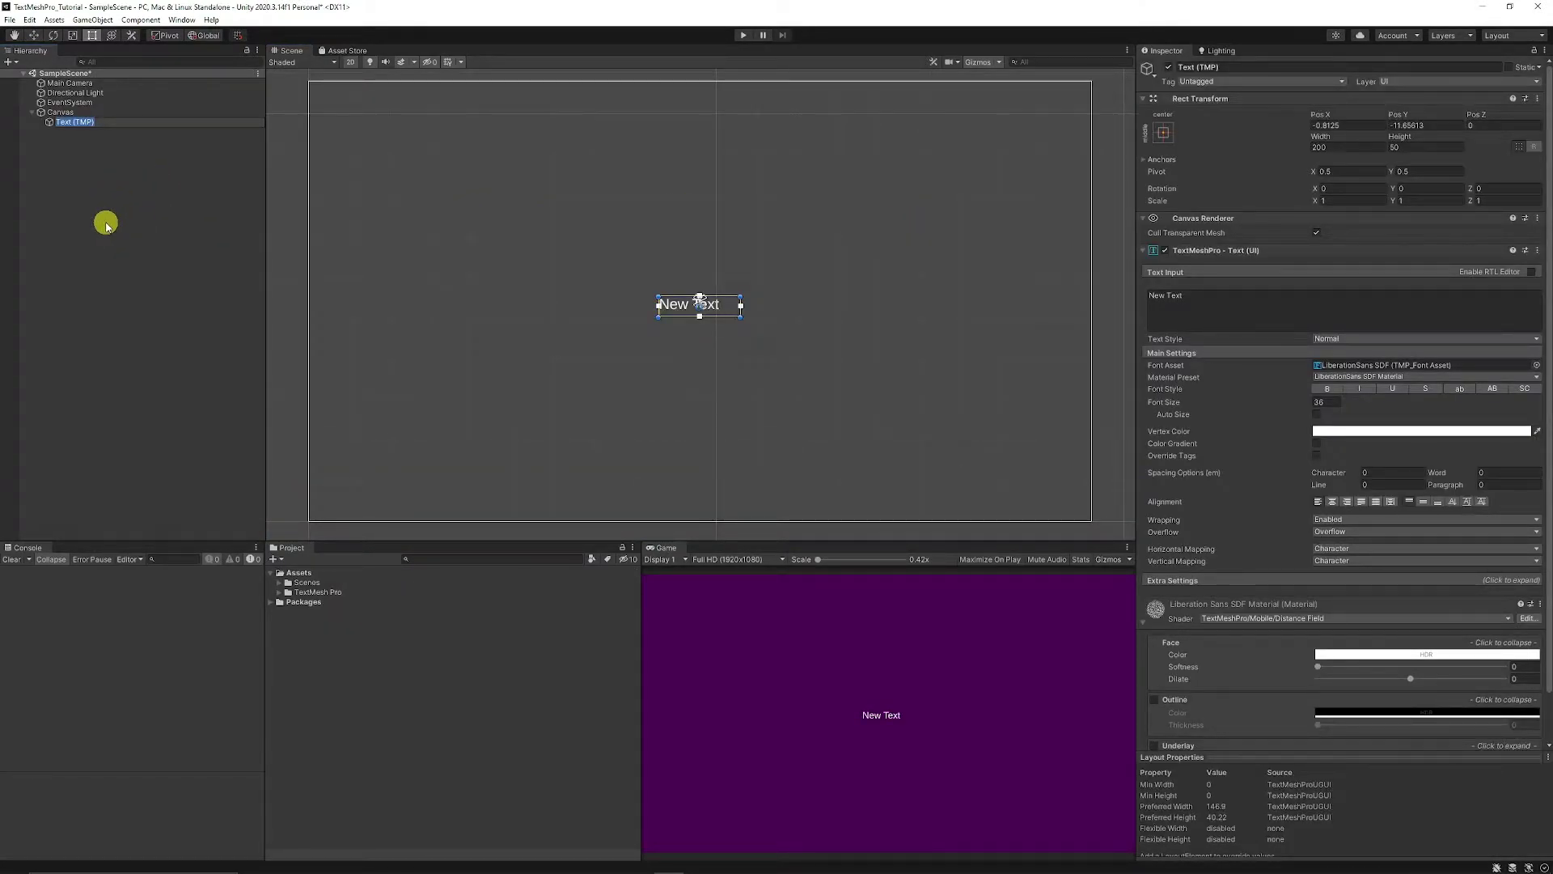
Name the TextMeshPro object "New Game" and display the same words in a centred text box about 621 wide
text(ame)
key(Return)
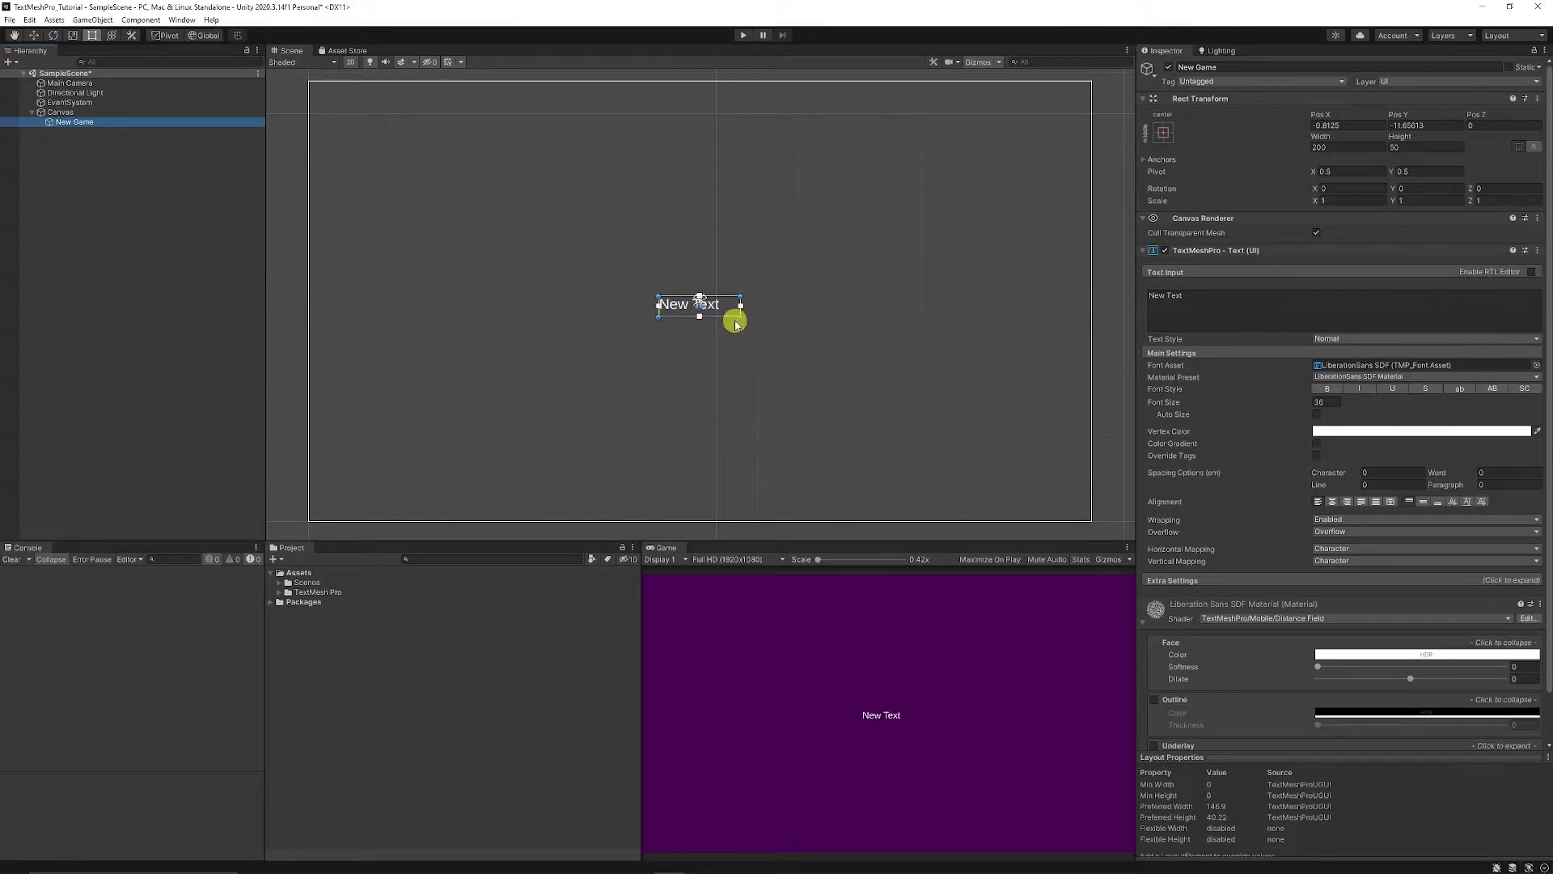
drag(739, 319, 773, 320)
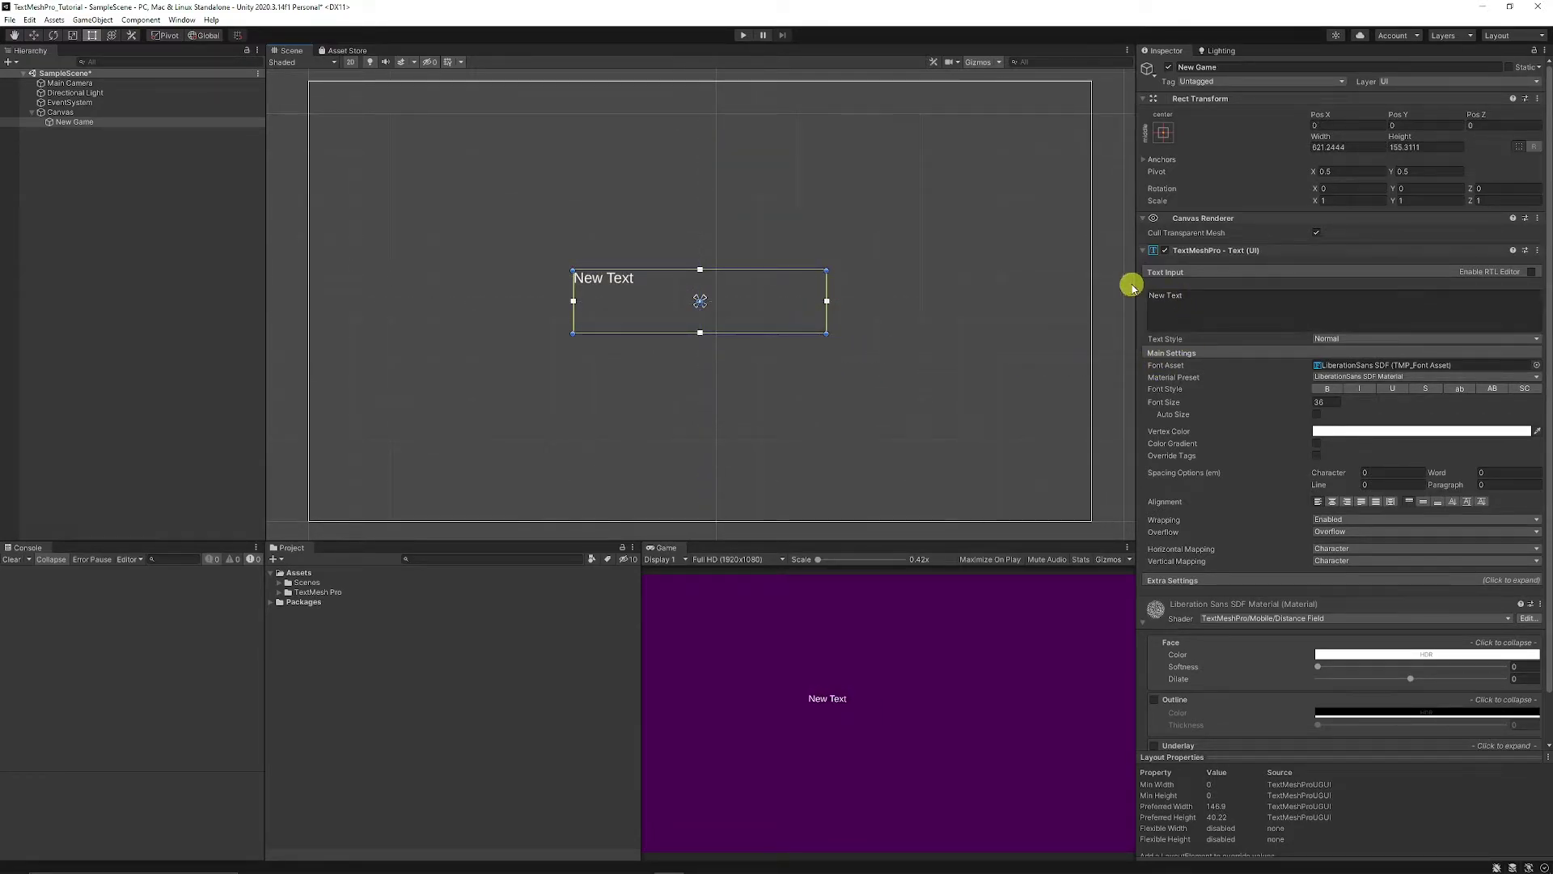
click(1213, 292)
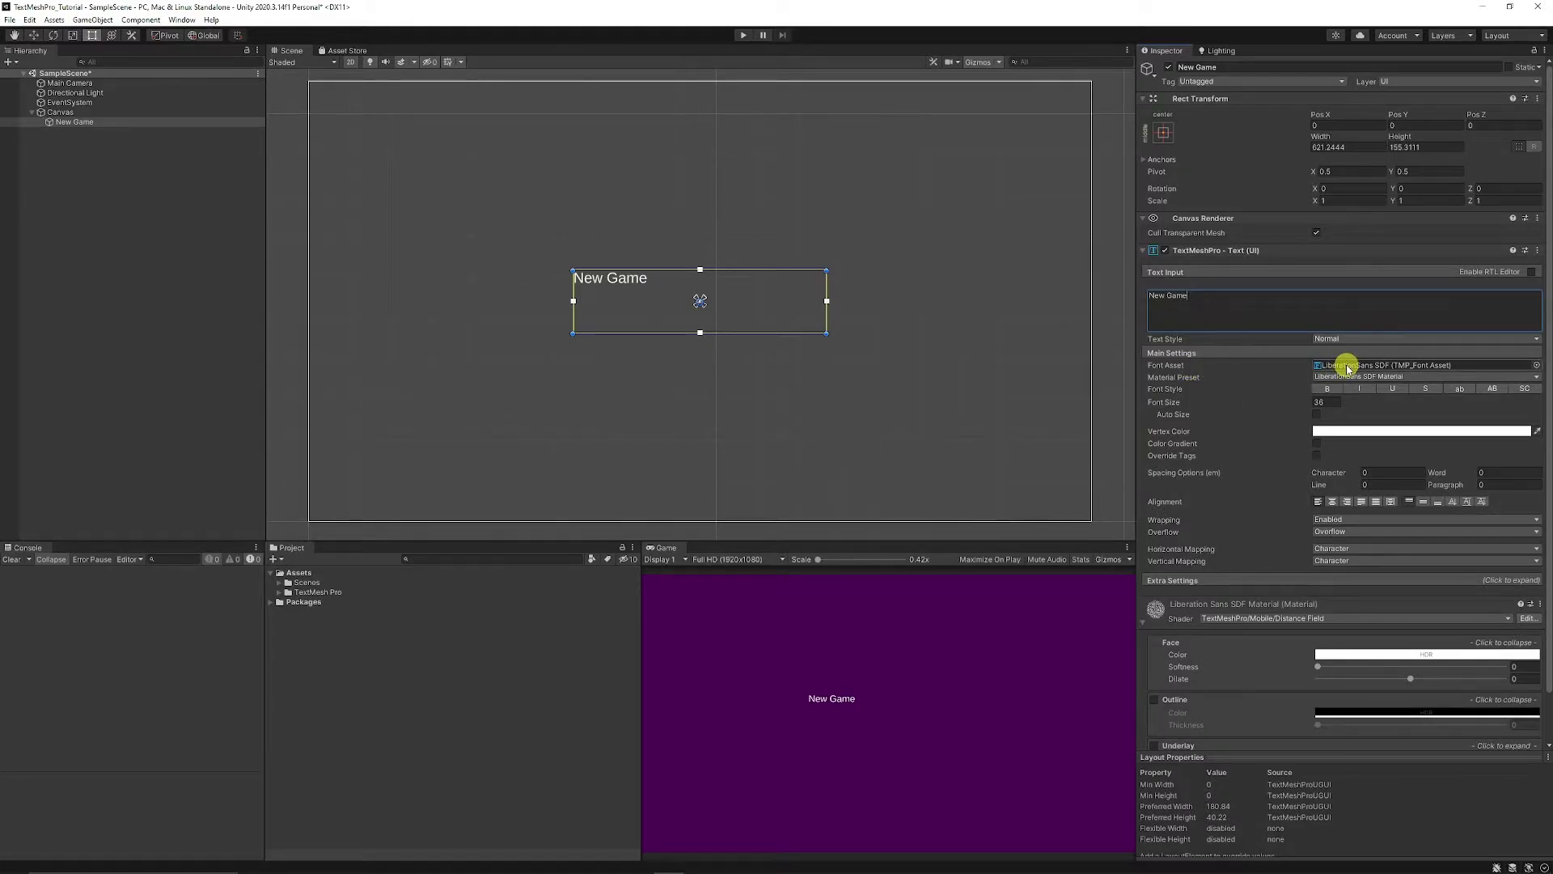
Try the italic, underline, strikethrough, lowercase, uppercase and small caps styles on the text, keeping only bold, and enlarge the font to 81.76
click(1328, 389)
click(1359, 389)
click(1393, 389)
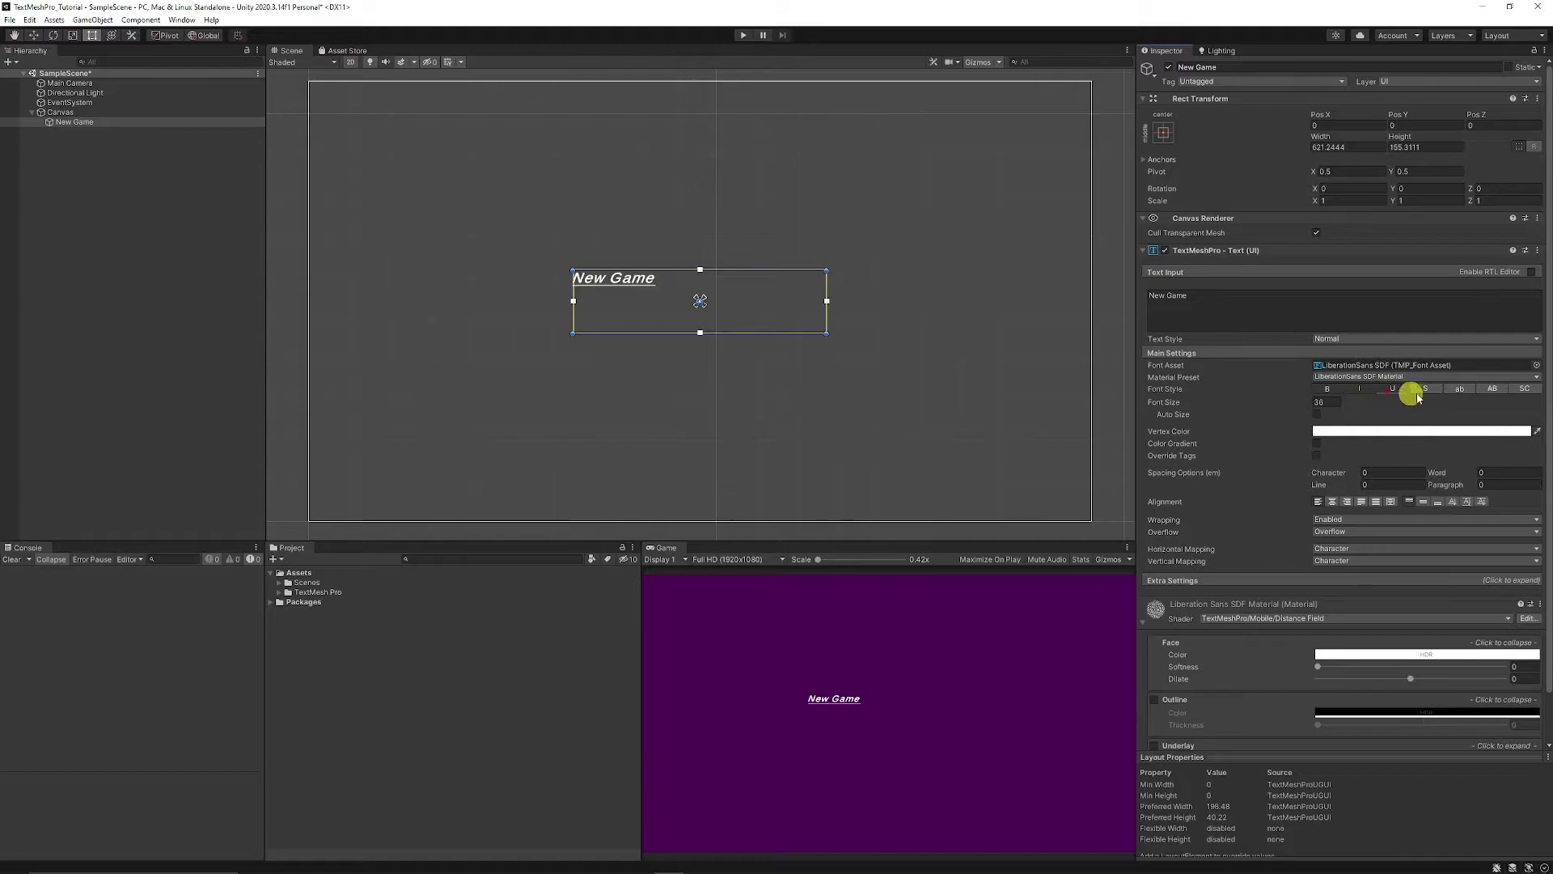
click(1427, 389)
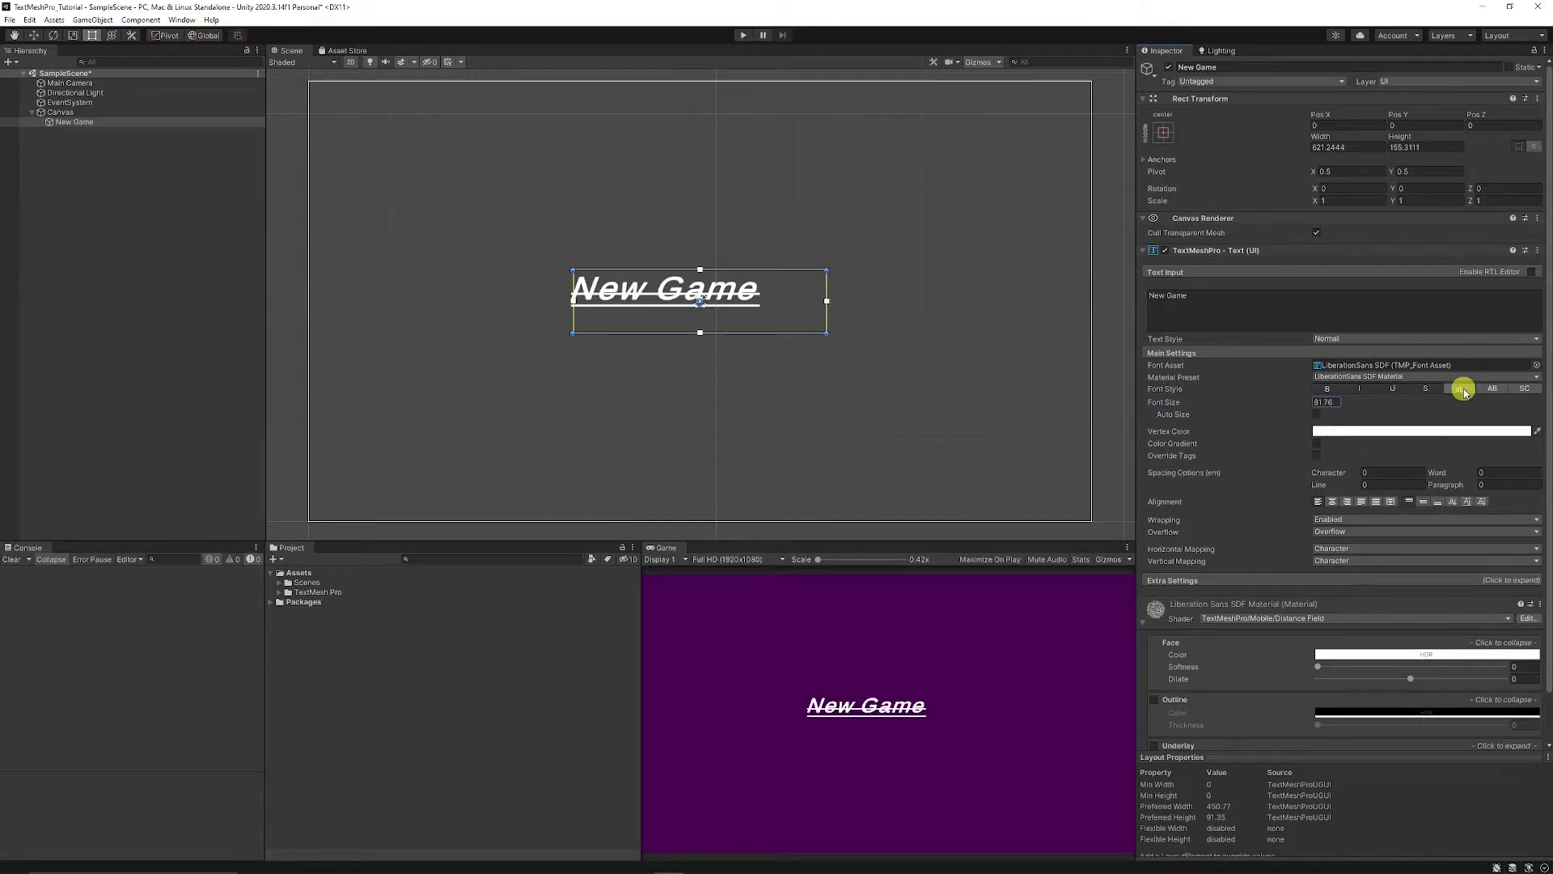
click(1463, 389)
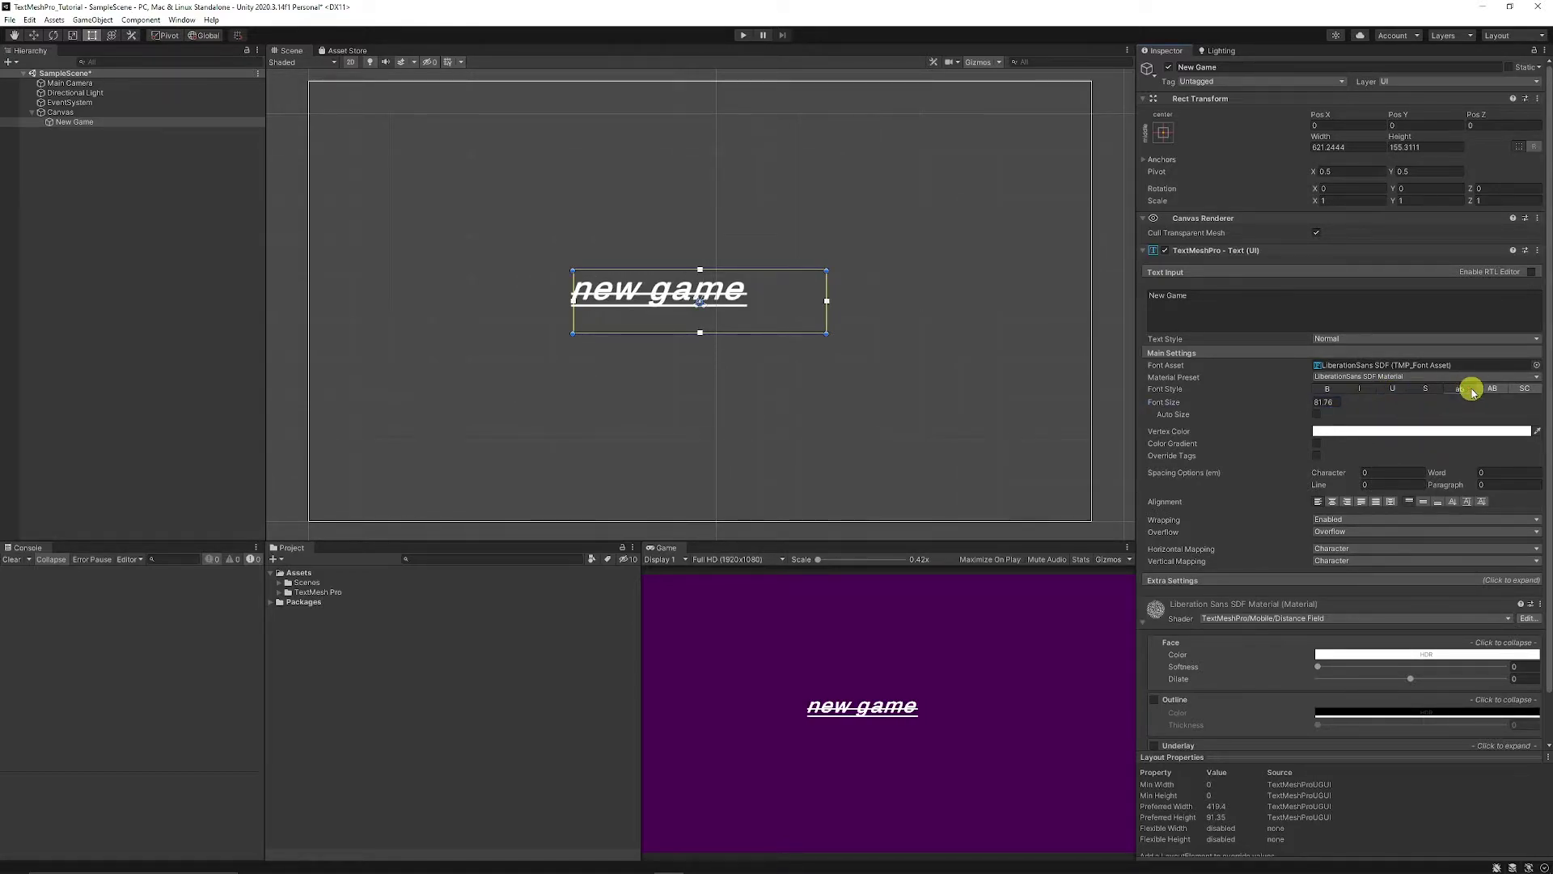
click(1493, 390)
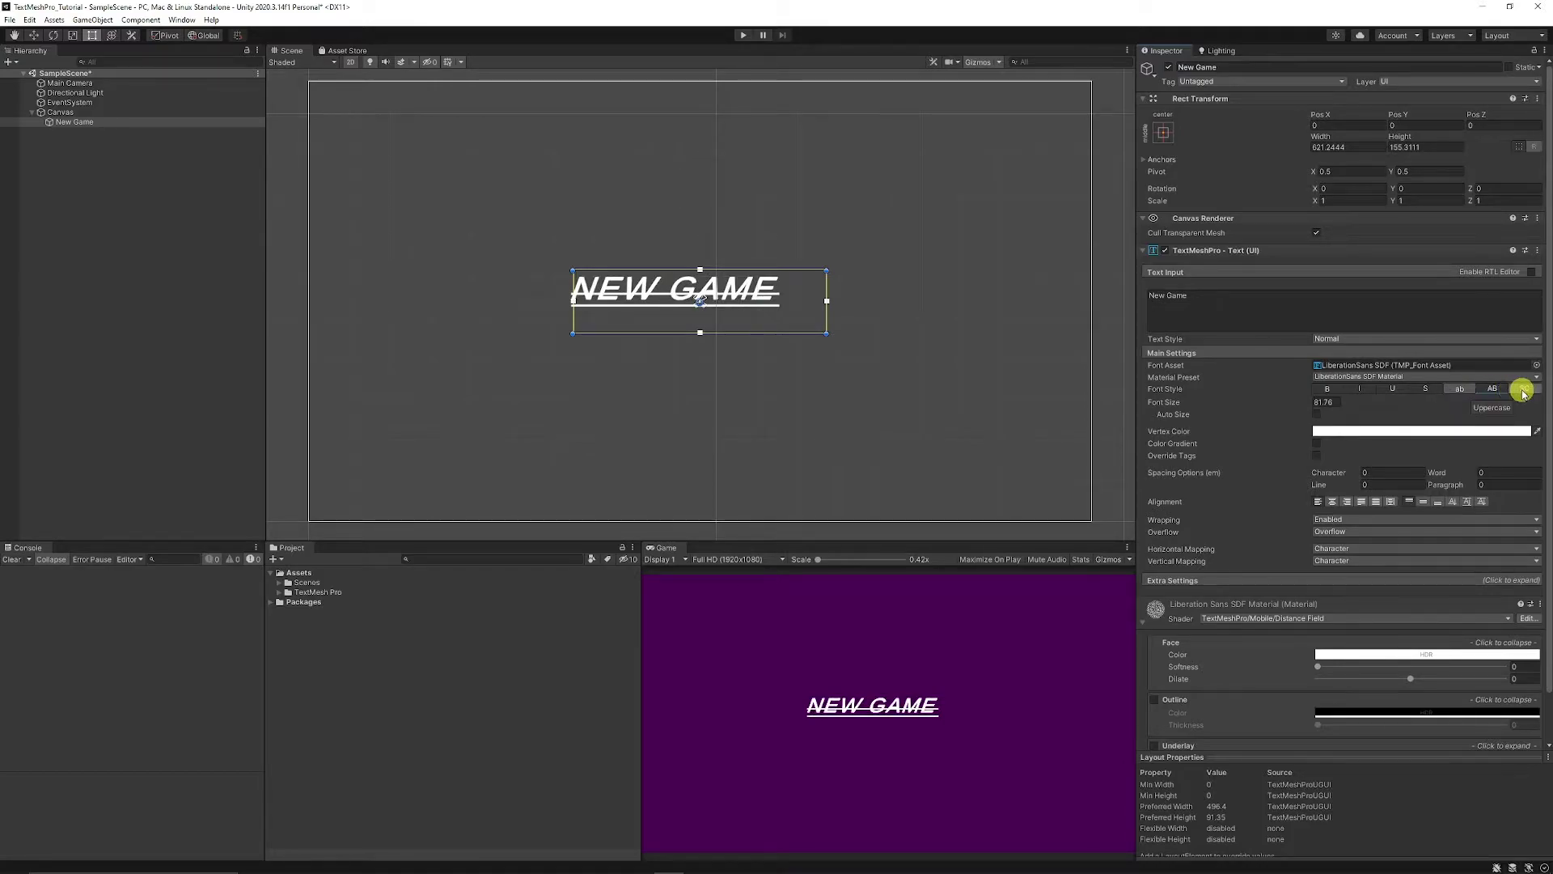
click(1525, 390)
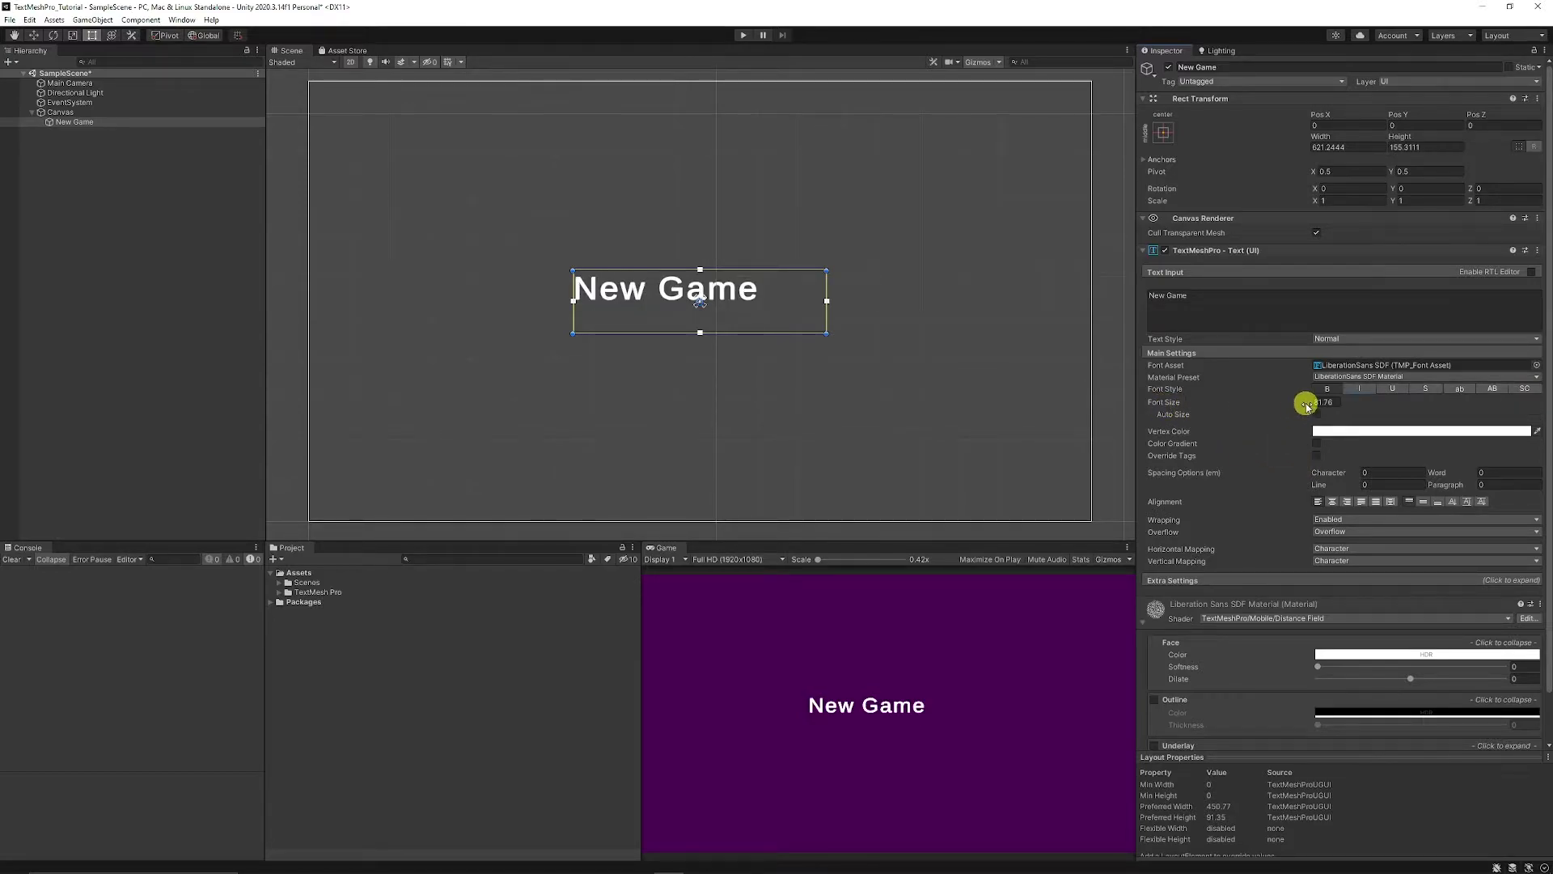
Increase the New Game text's font size to about 100.6 and try Auto Size, leaving it off
drag(1304, 405, 1374, 412)
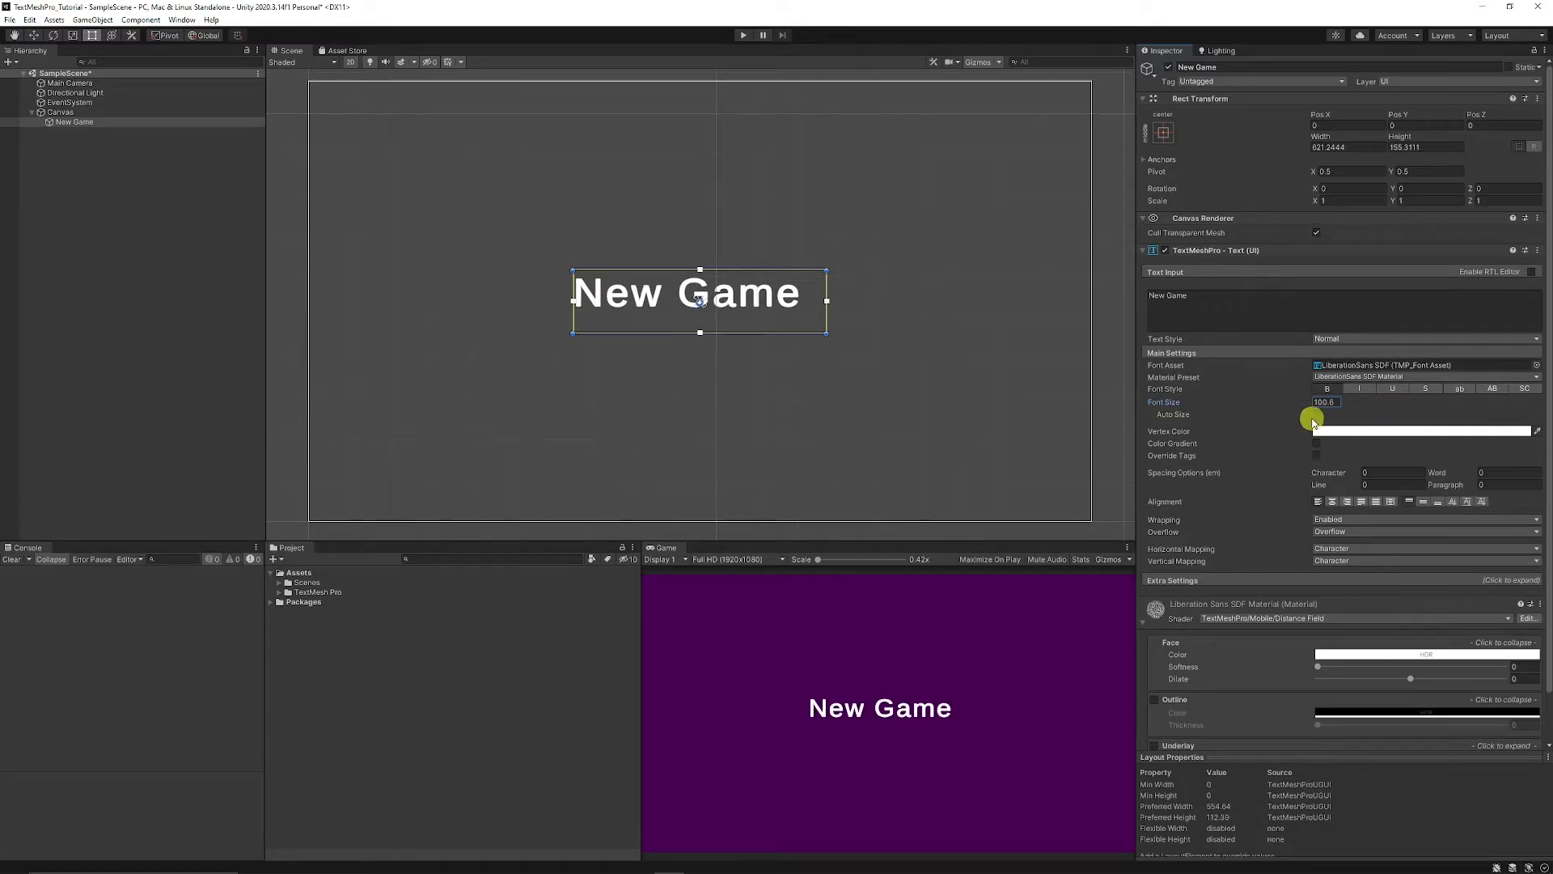
click(1317, 414)
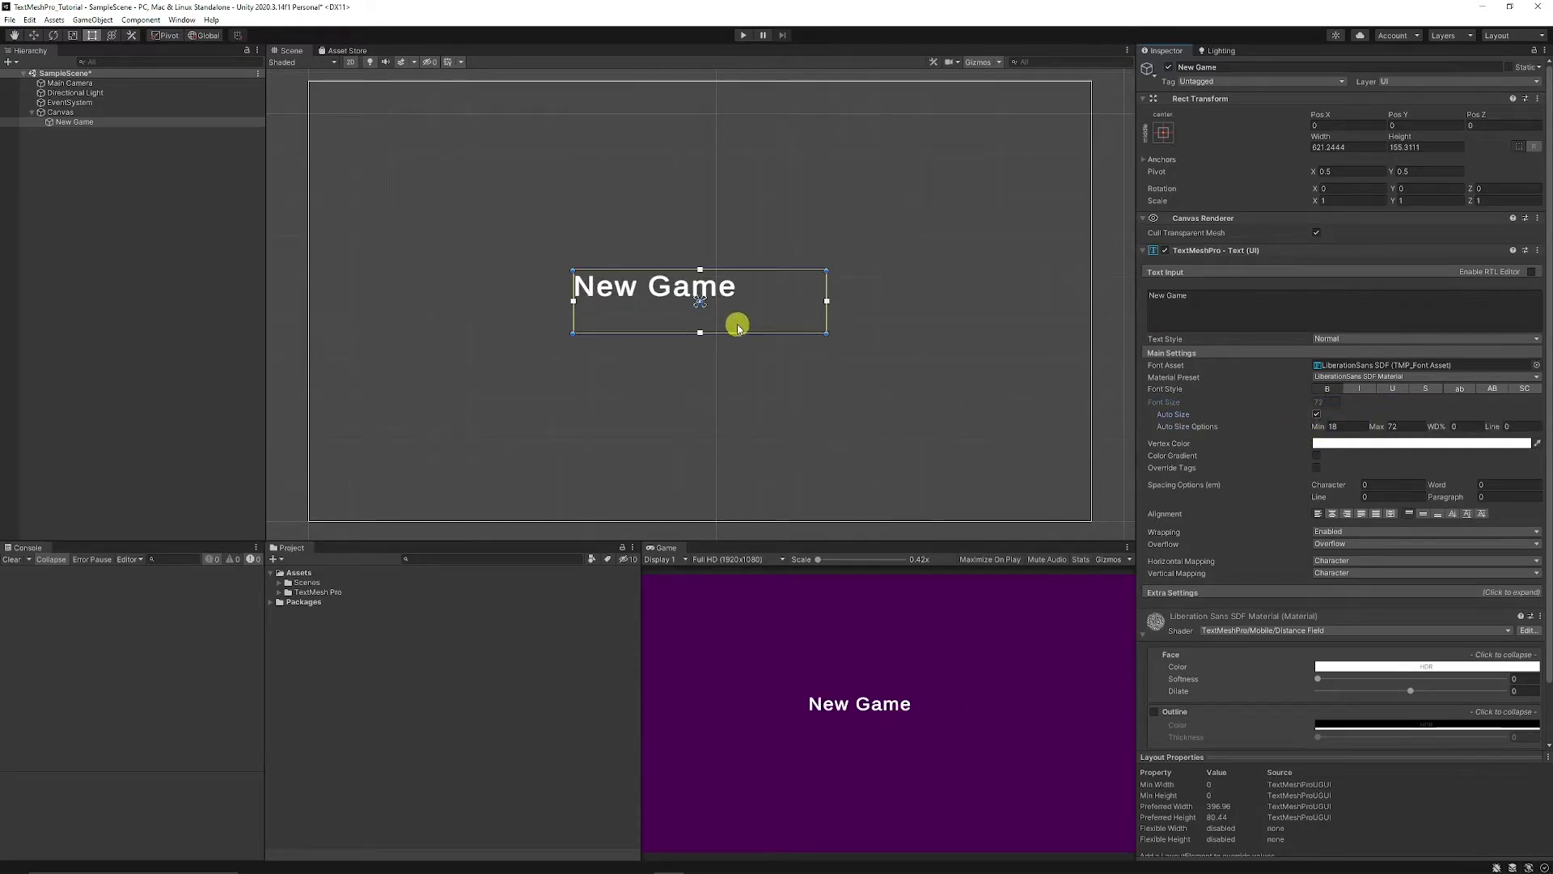
click(1316, 414)
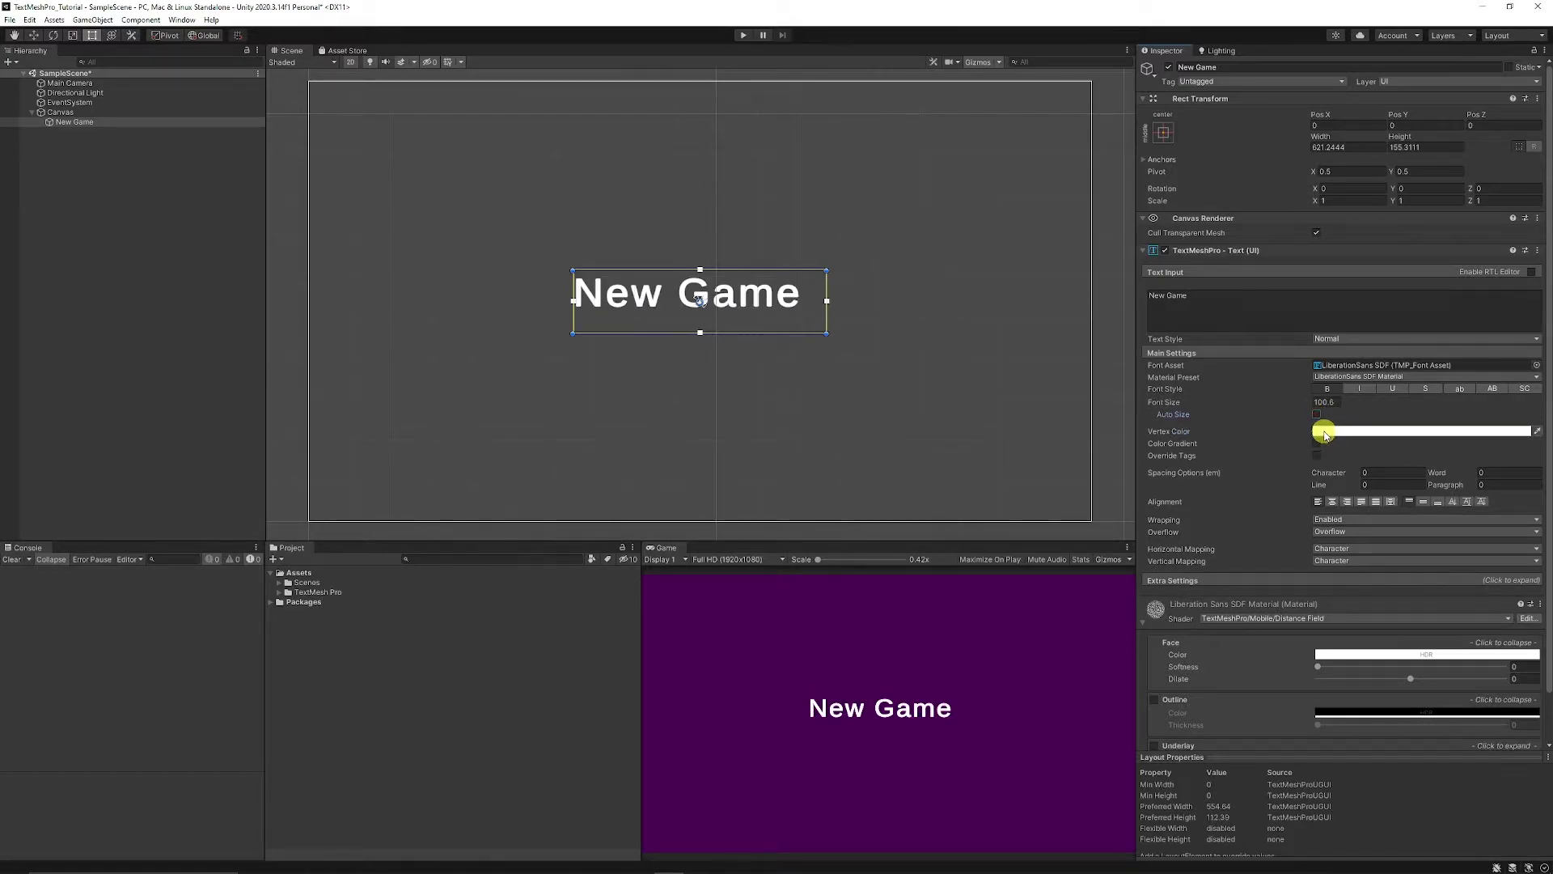
Try the text's Color Gradient with its colour modes and turn the gradient back off
click(1316, 445)
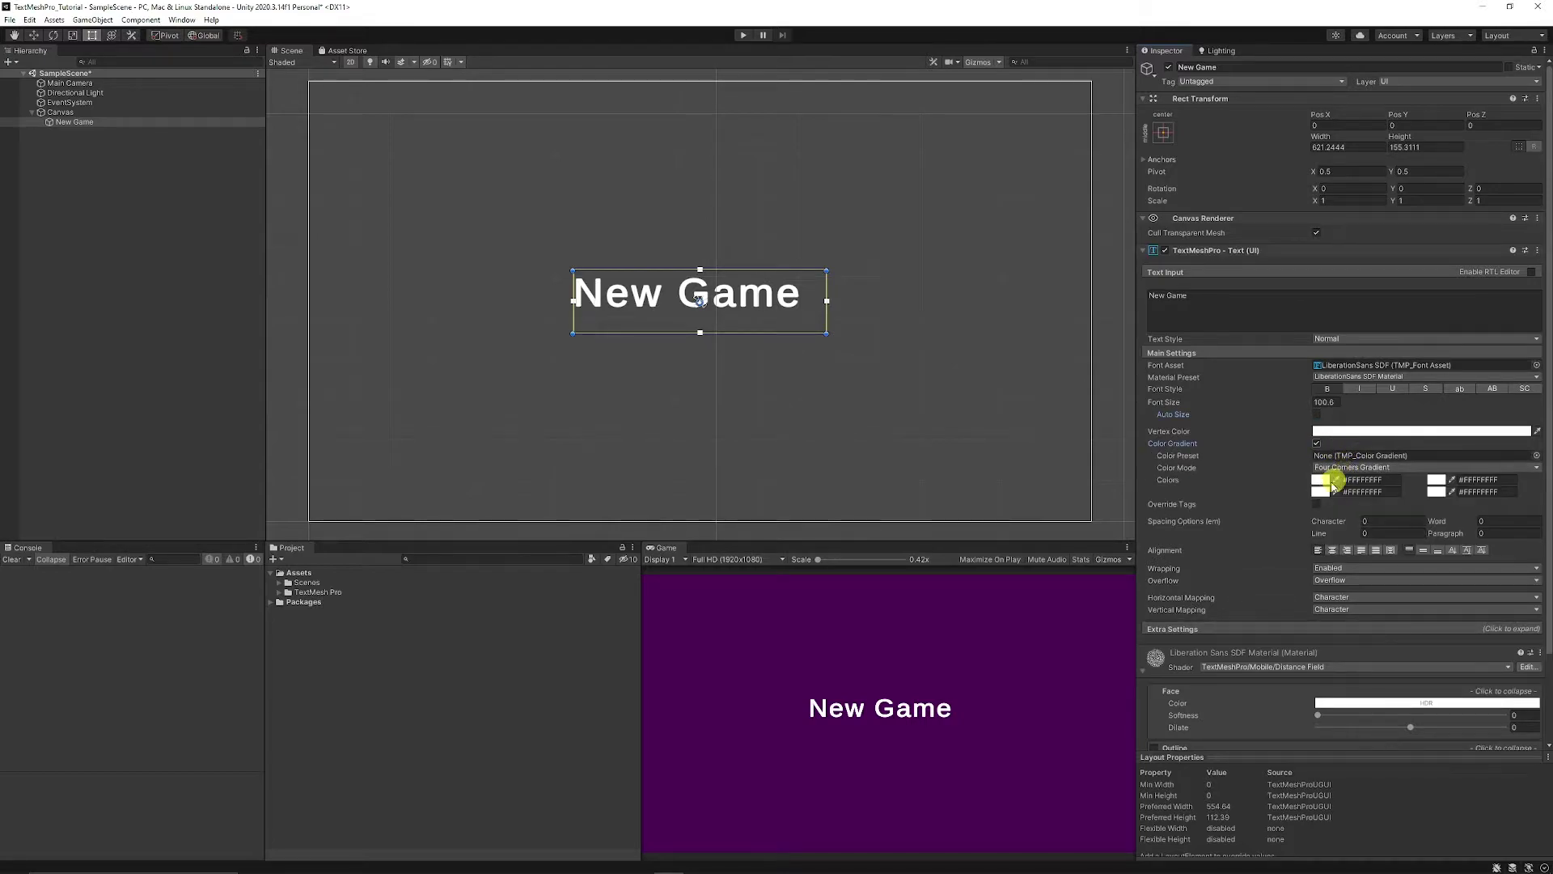
click(1344, 468)
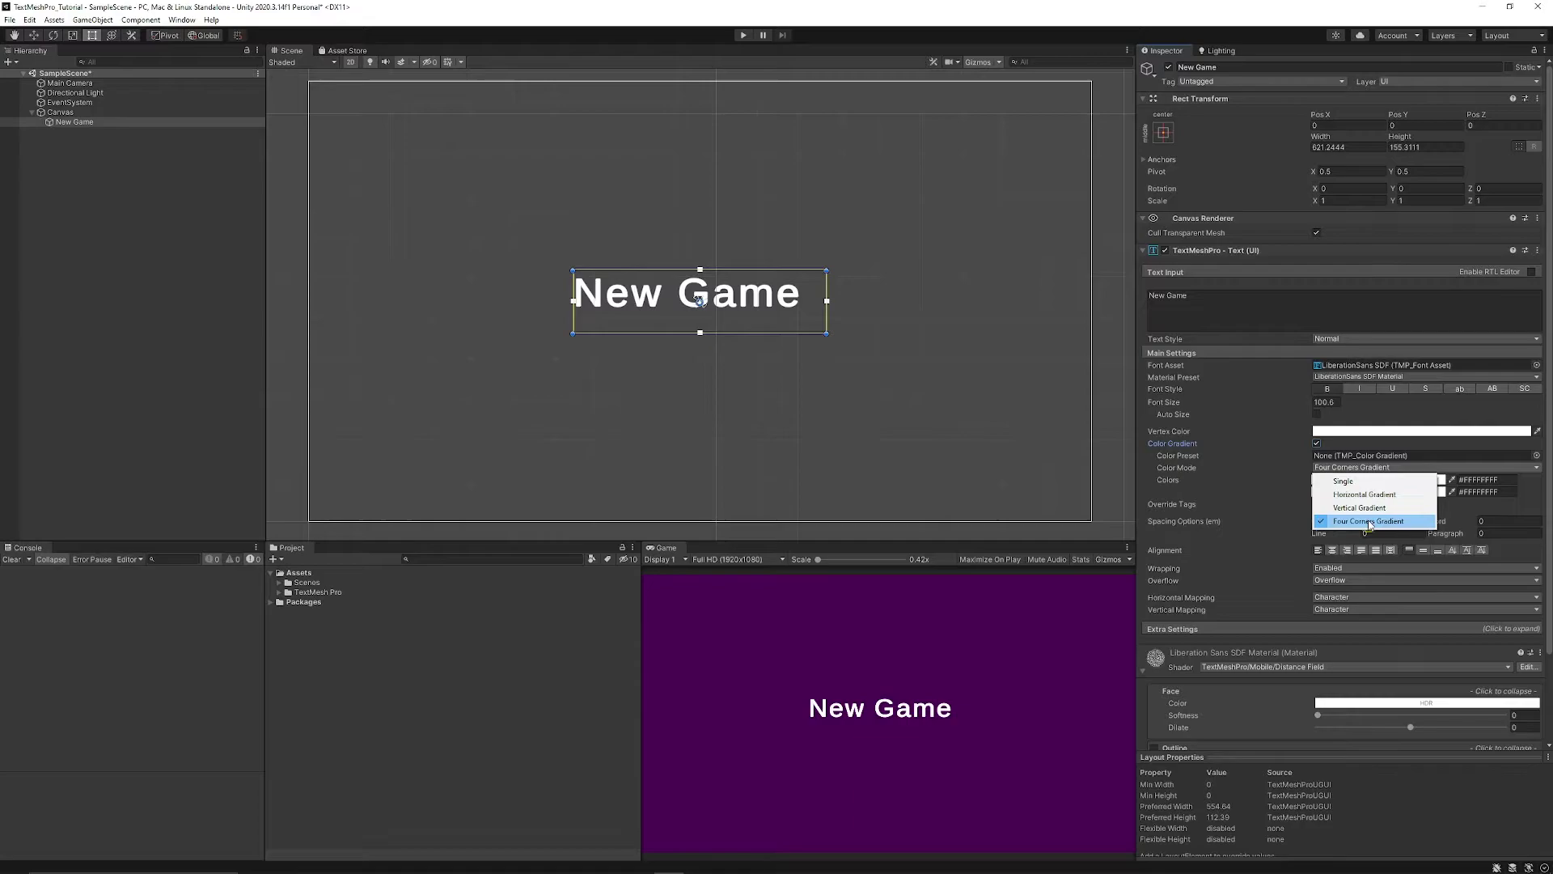
key(ctrl+z)
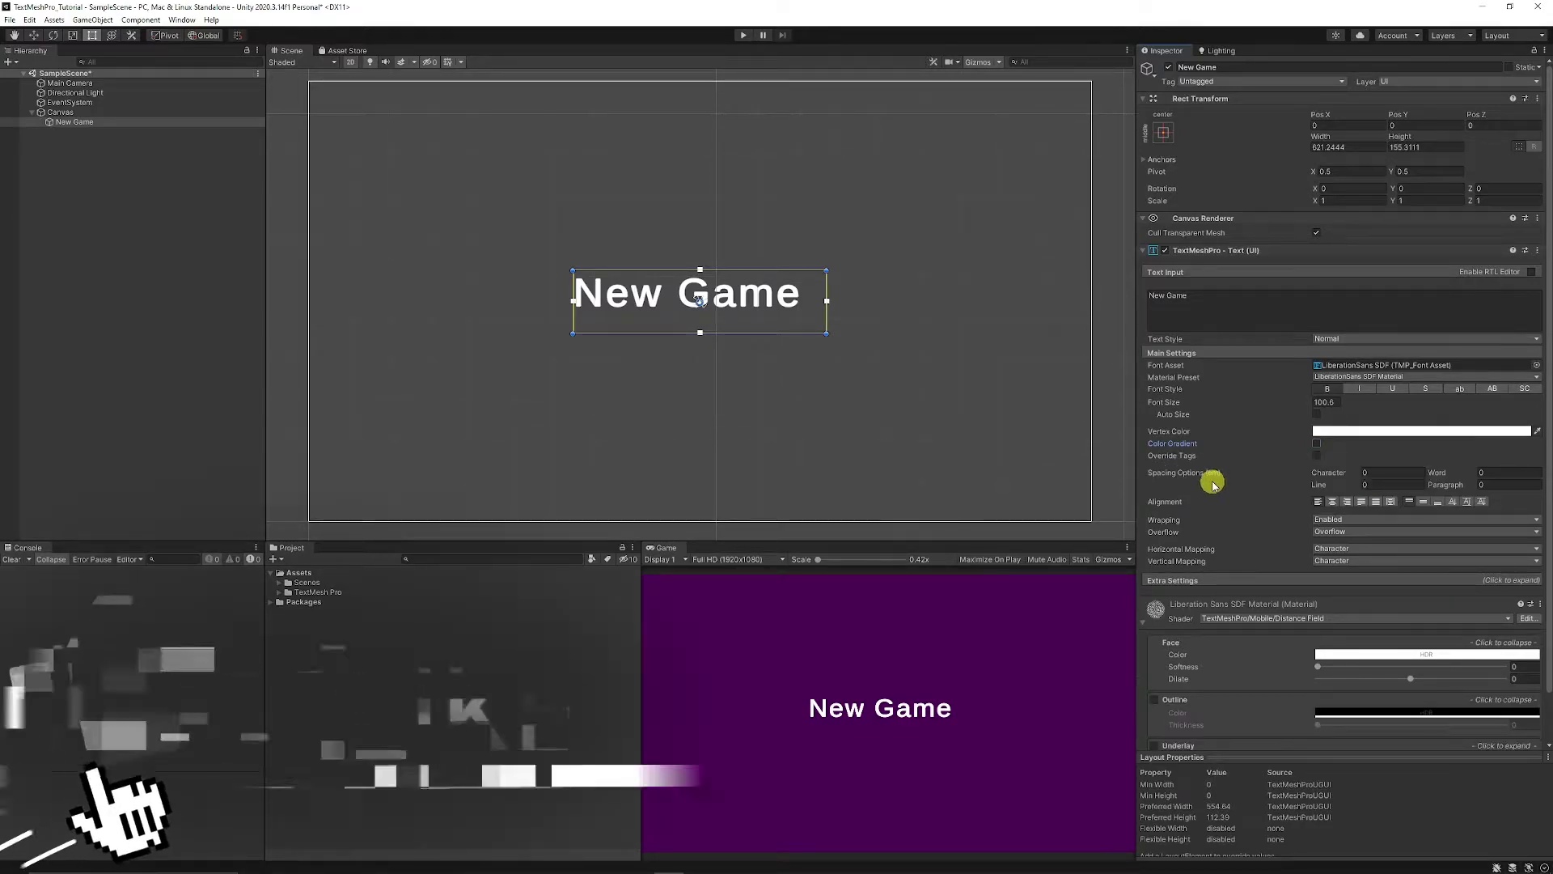
Try a wider character spacing on the New Game text, undo it, and align the text to the centre and middle of its box
drag(1361, 475, 1398, 472)
key(ctrl+z)
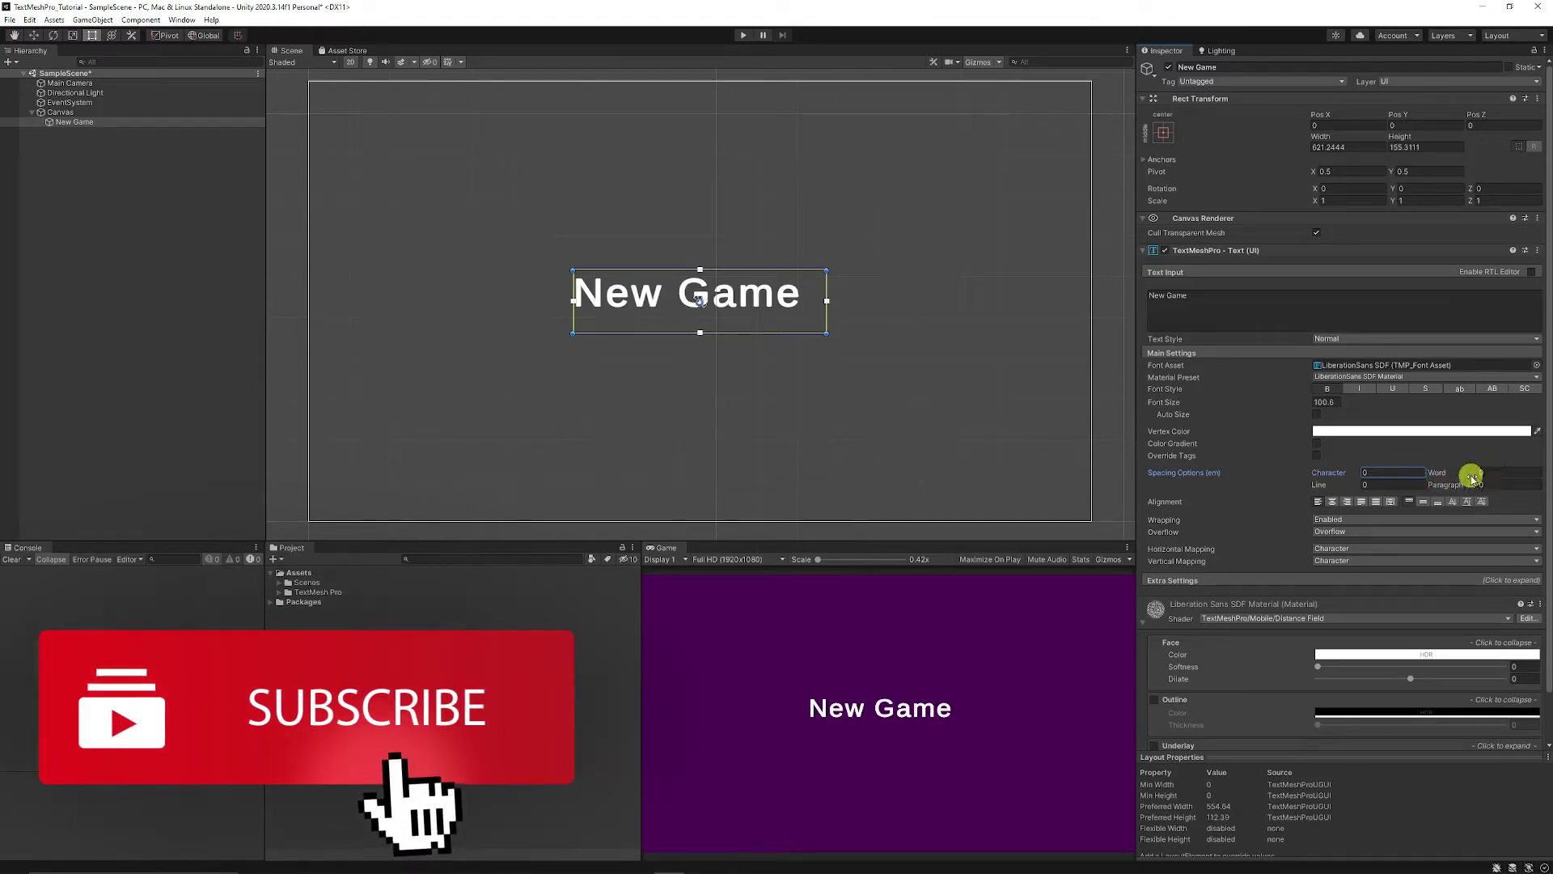
click(1332, 501)
click(1423, 502)
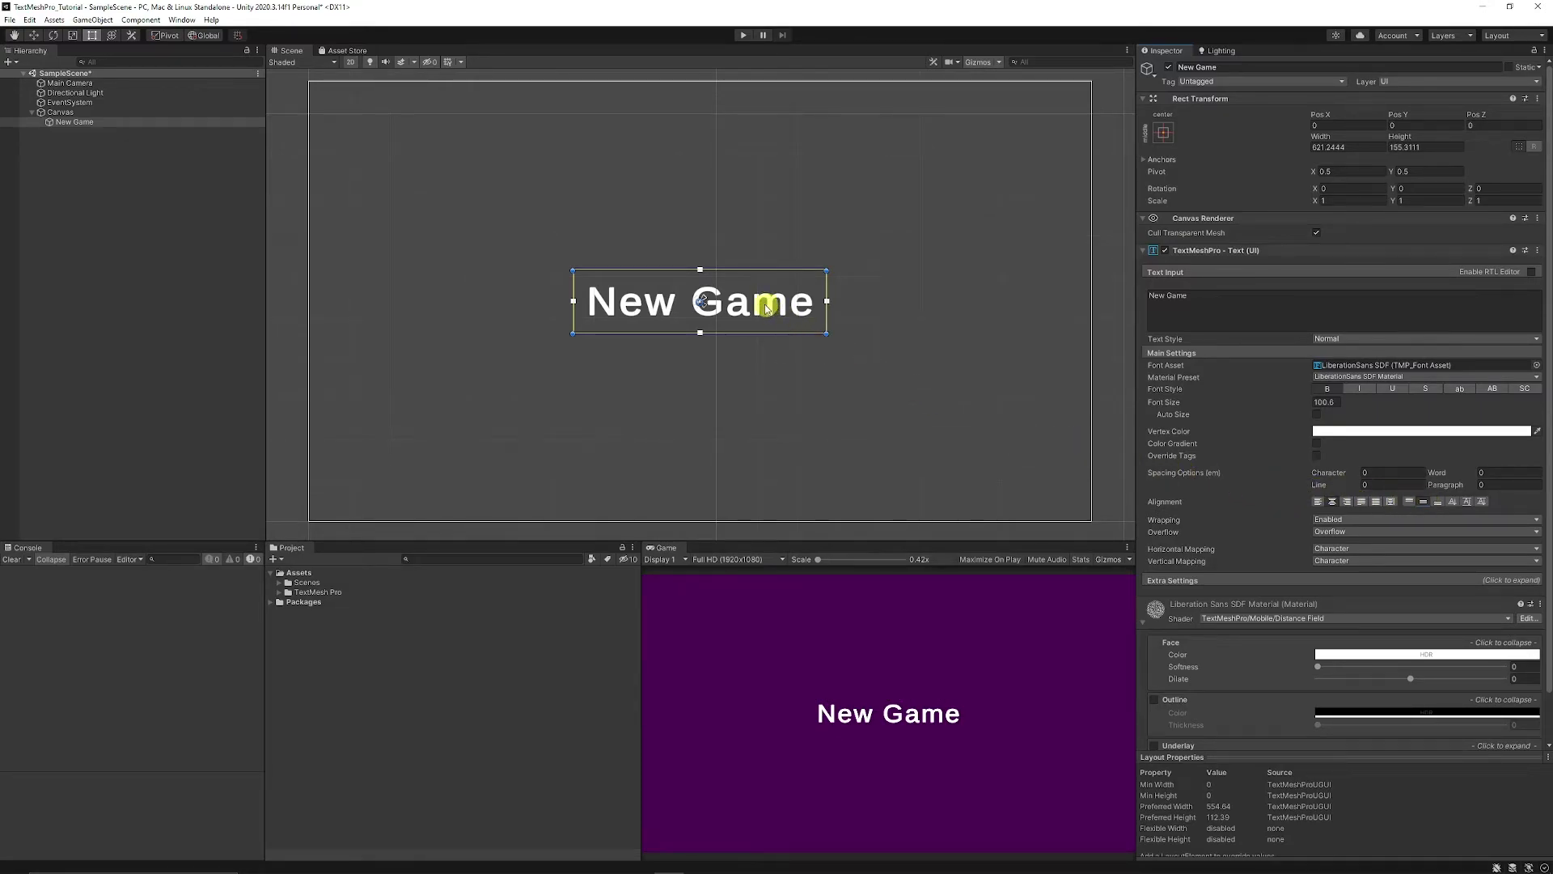
mouse_move(762, 302)
mouse_down()
mouse_move(787, 302)
mouse_move(769, 308)
mouse_up()
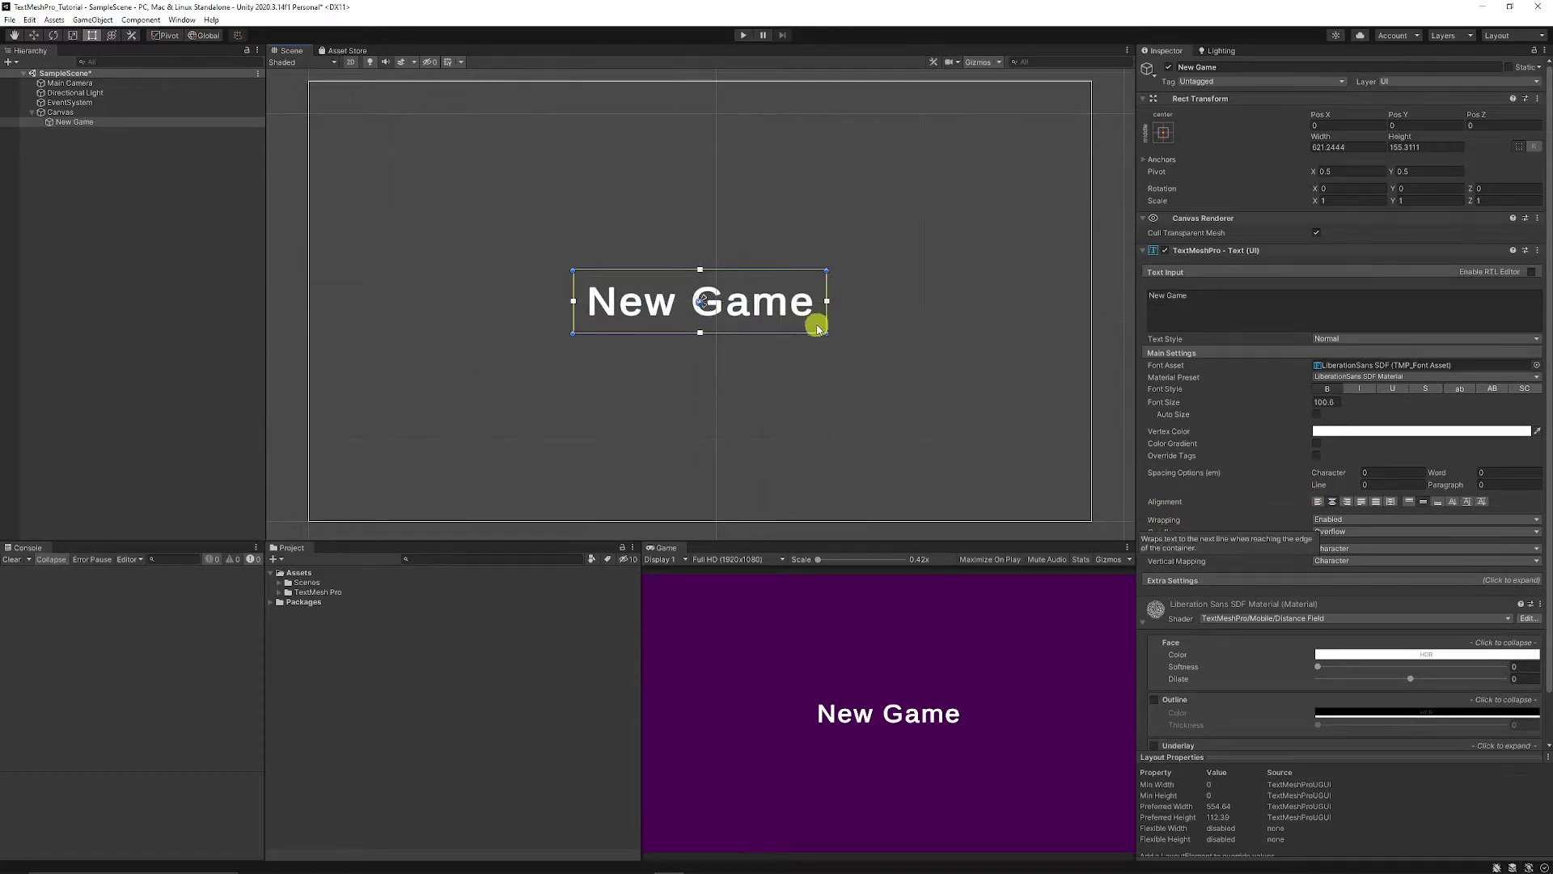
Enable the text material's outline and look through the TextMeshPro shader variants, keeping Distance Field
scroll(1238, 490, down, 2)
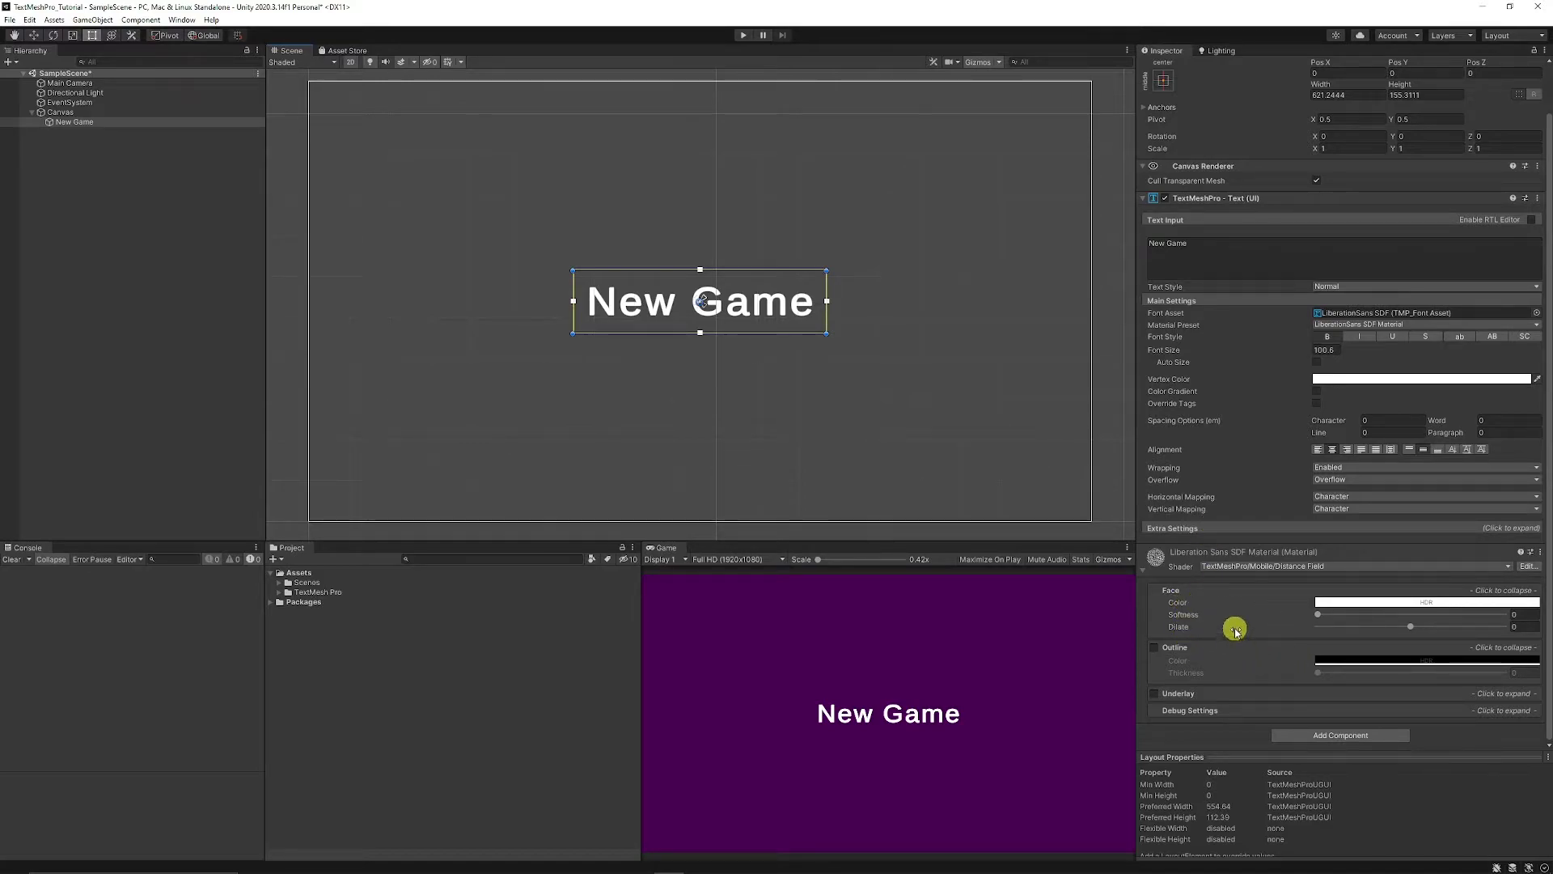
click(1157, 648)
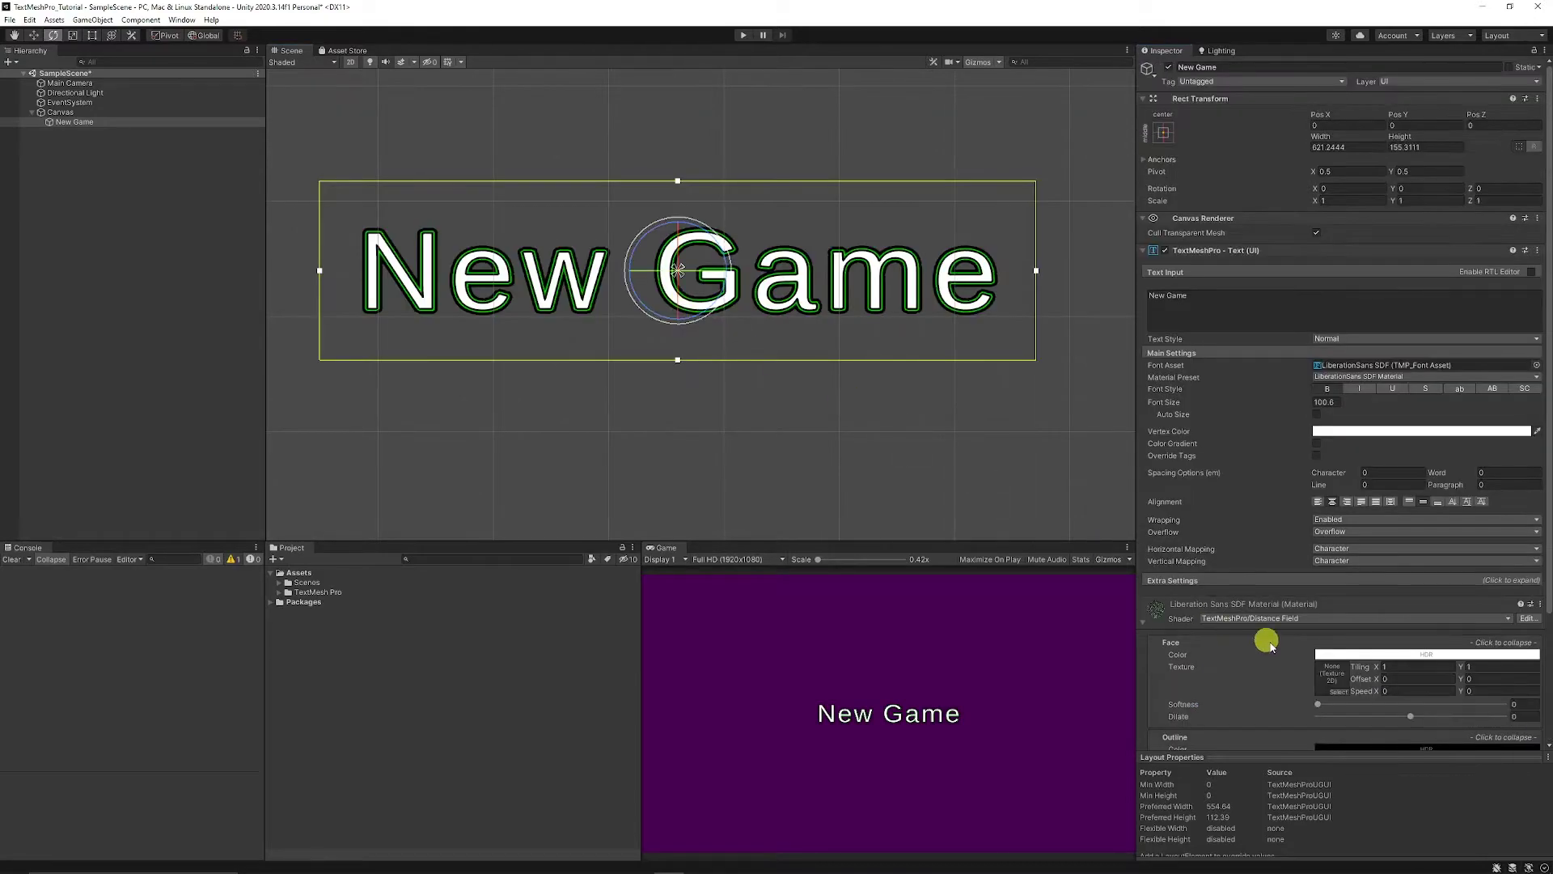
scroll(1256, 623, down, 3)
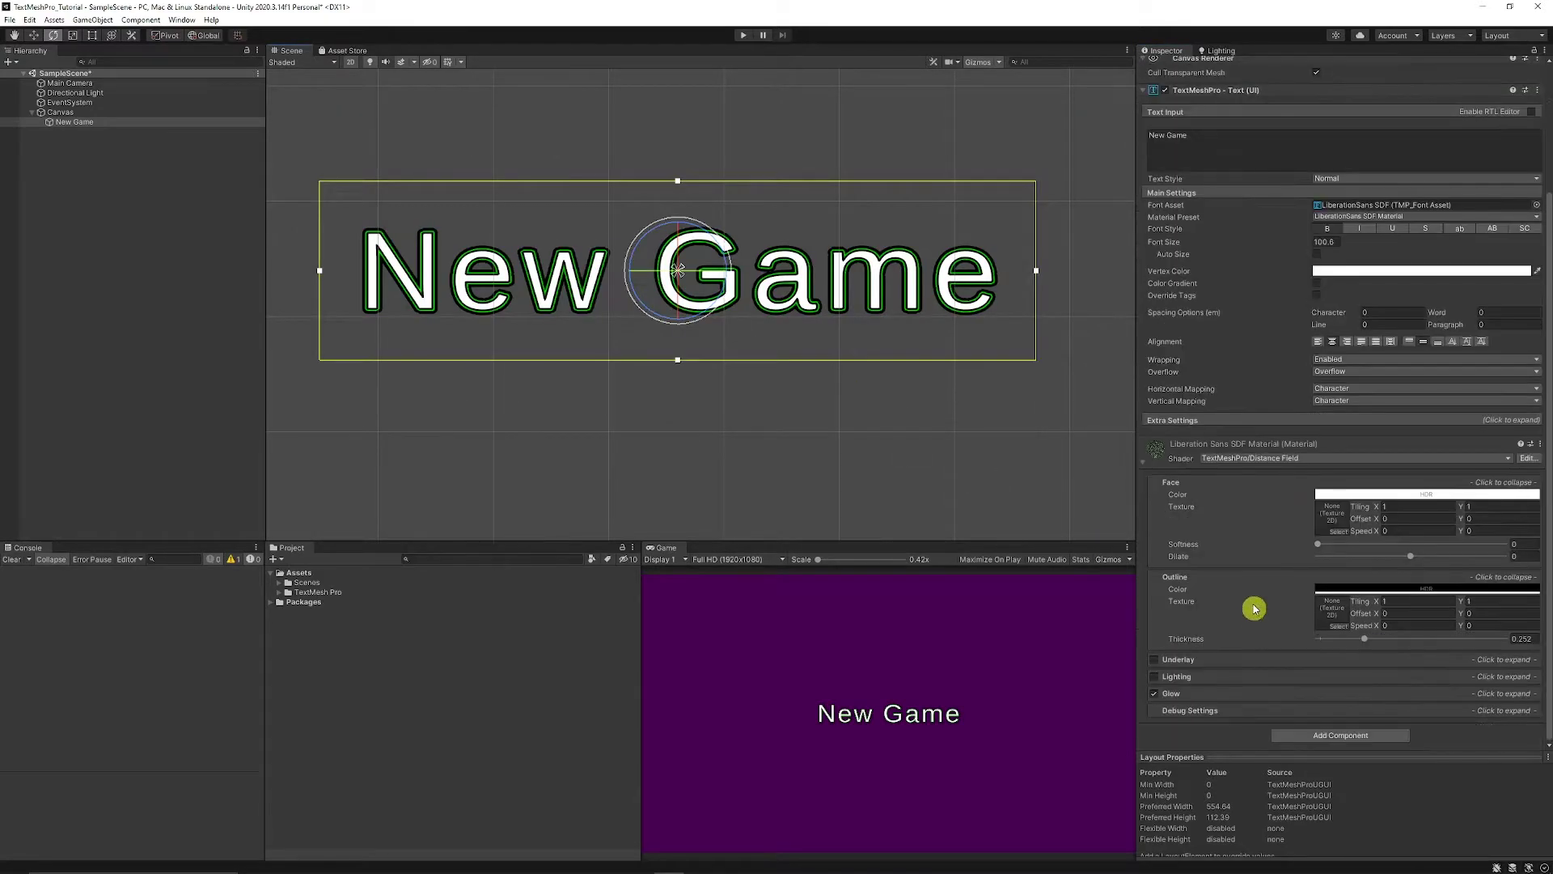
click(1248, 458)
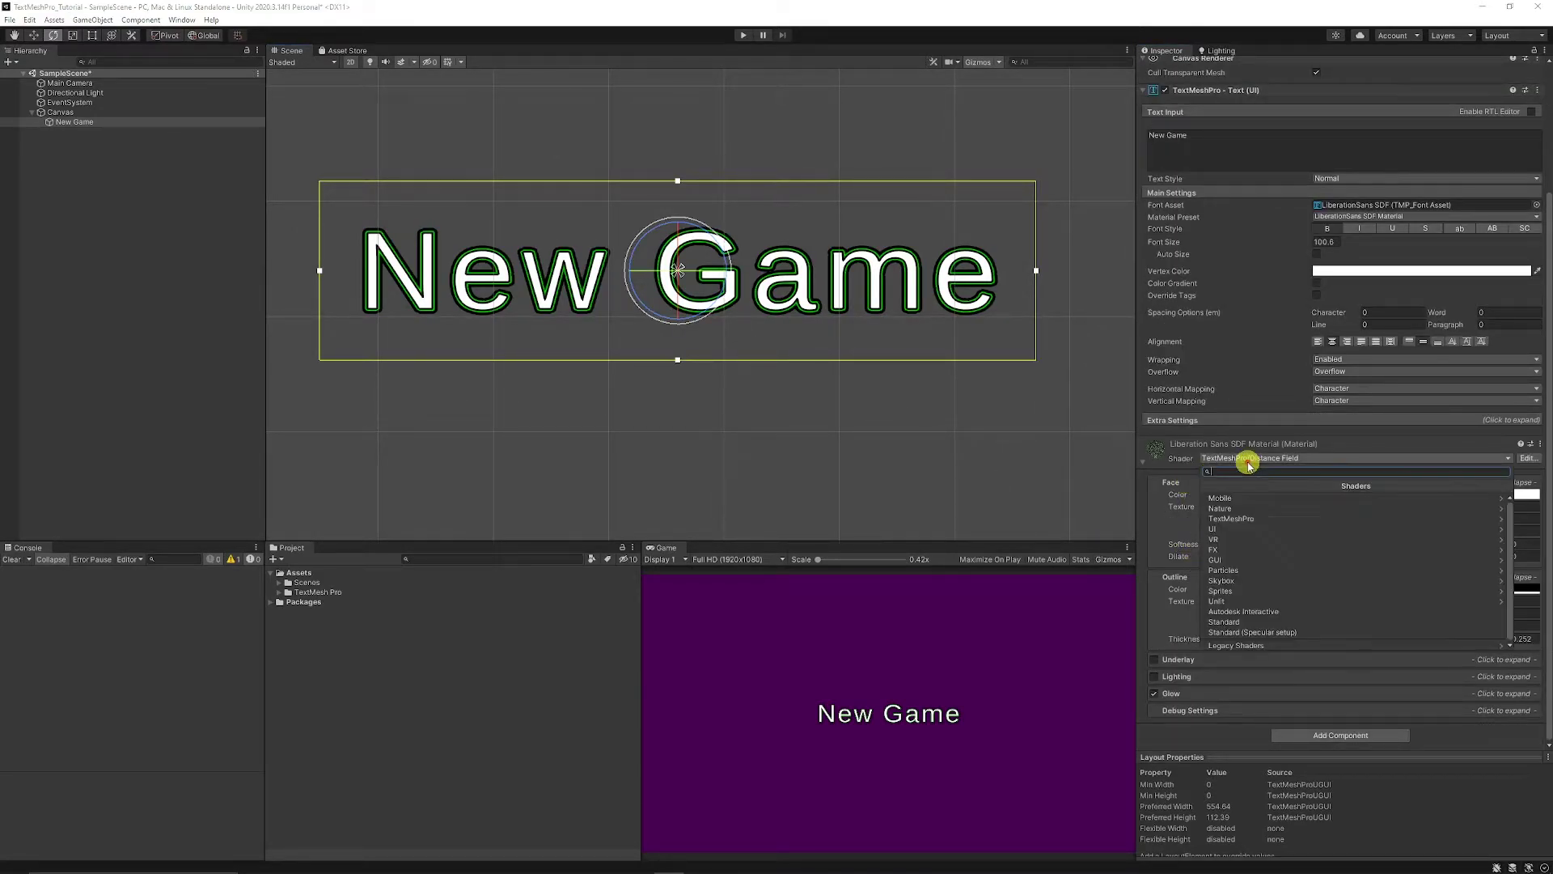
click(1233, 518)
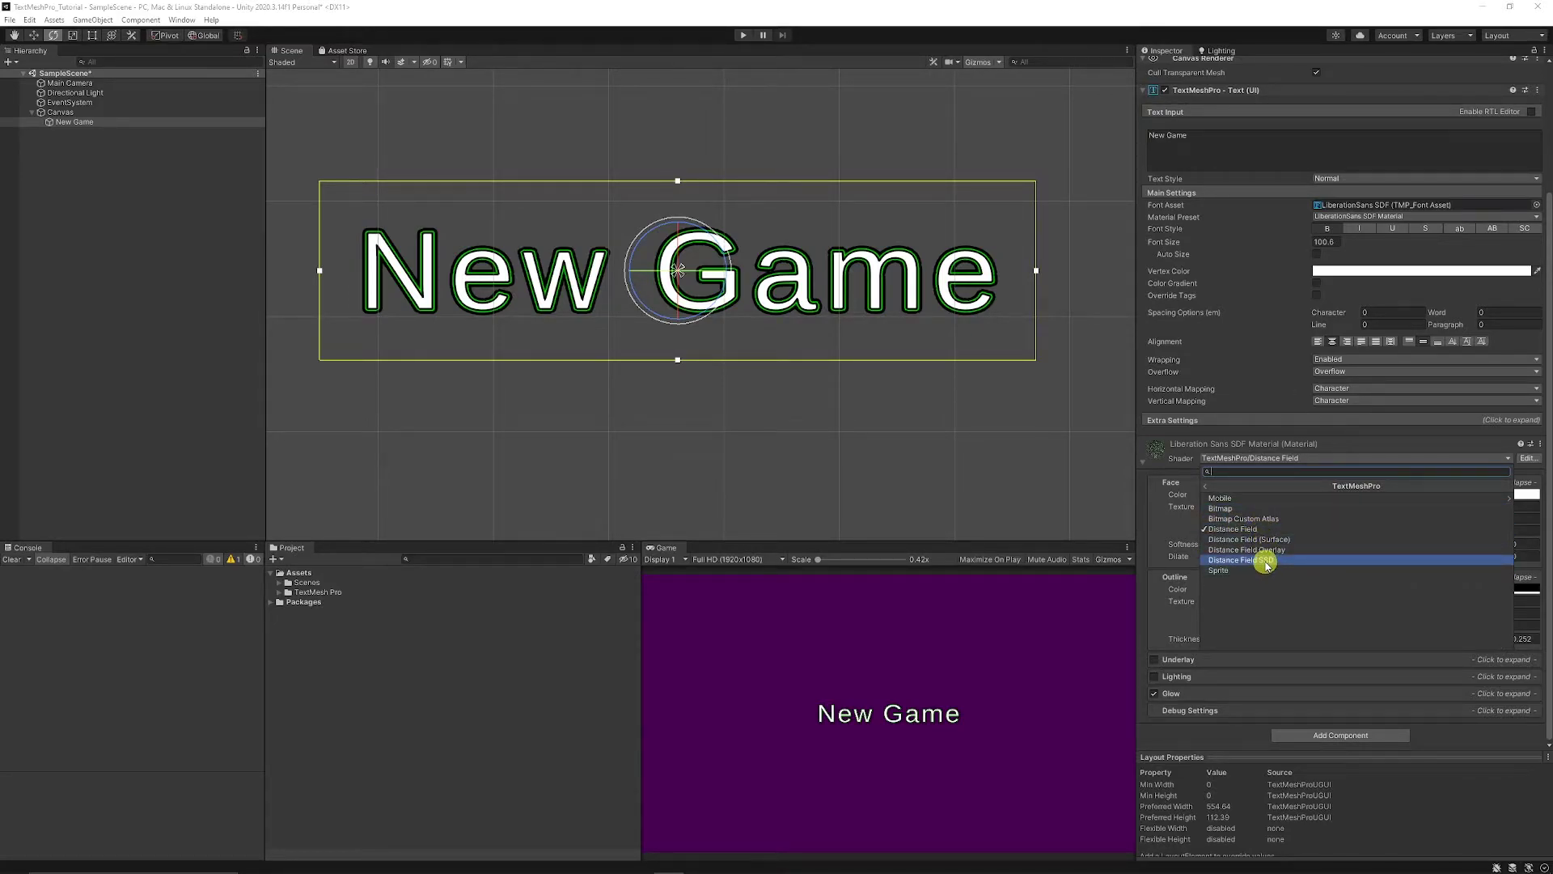
click(1200, 434)
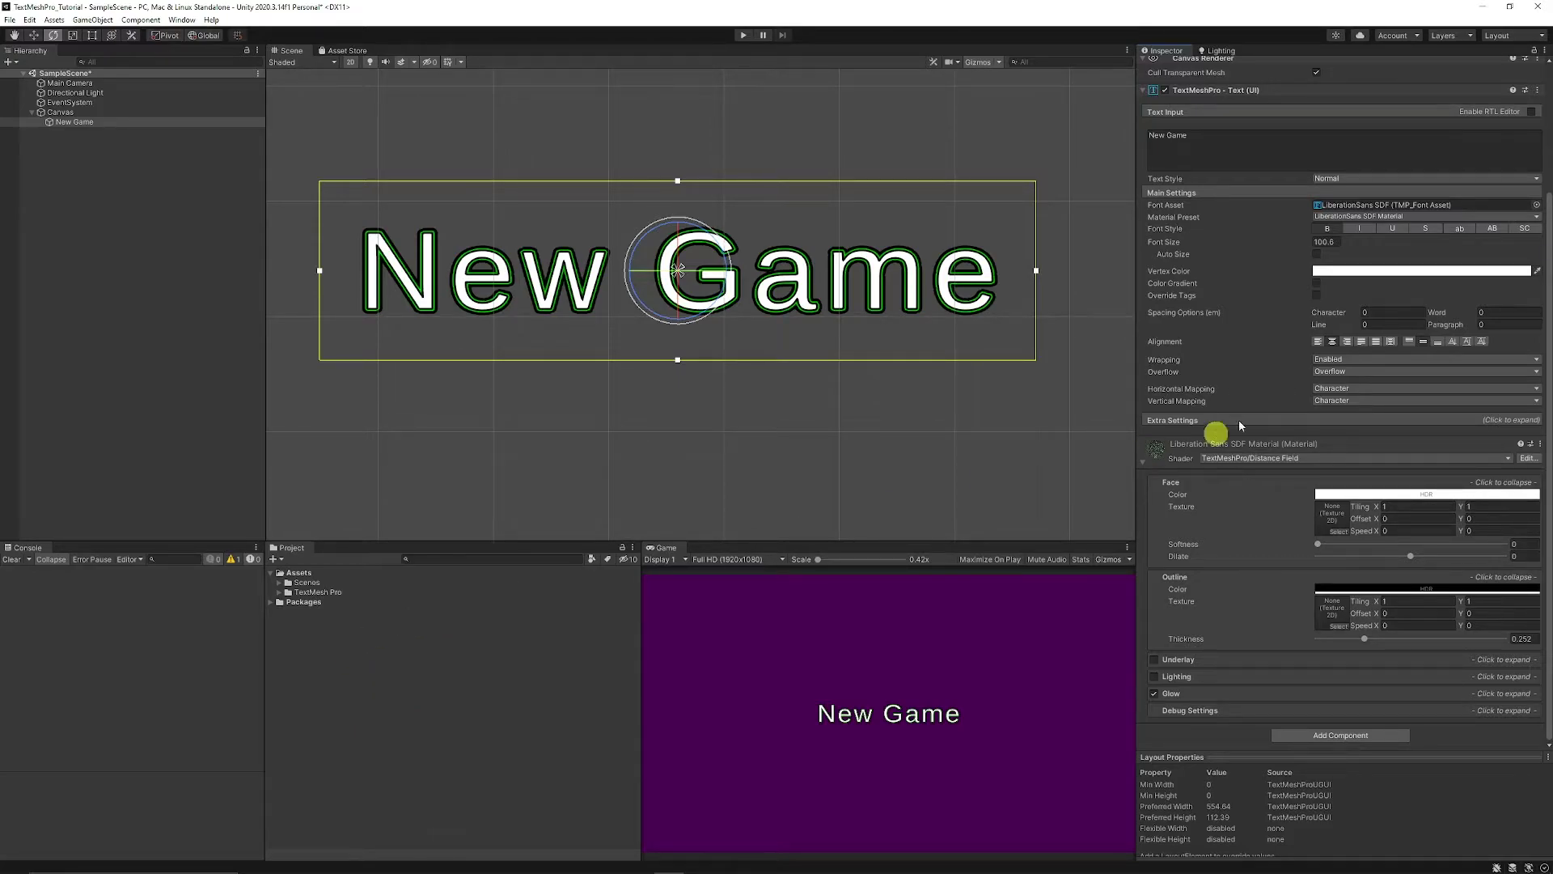
scroll(777, 333, up, 1)
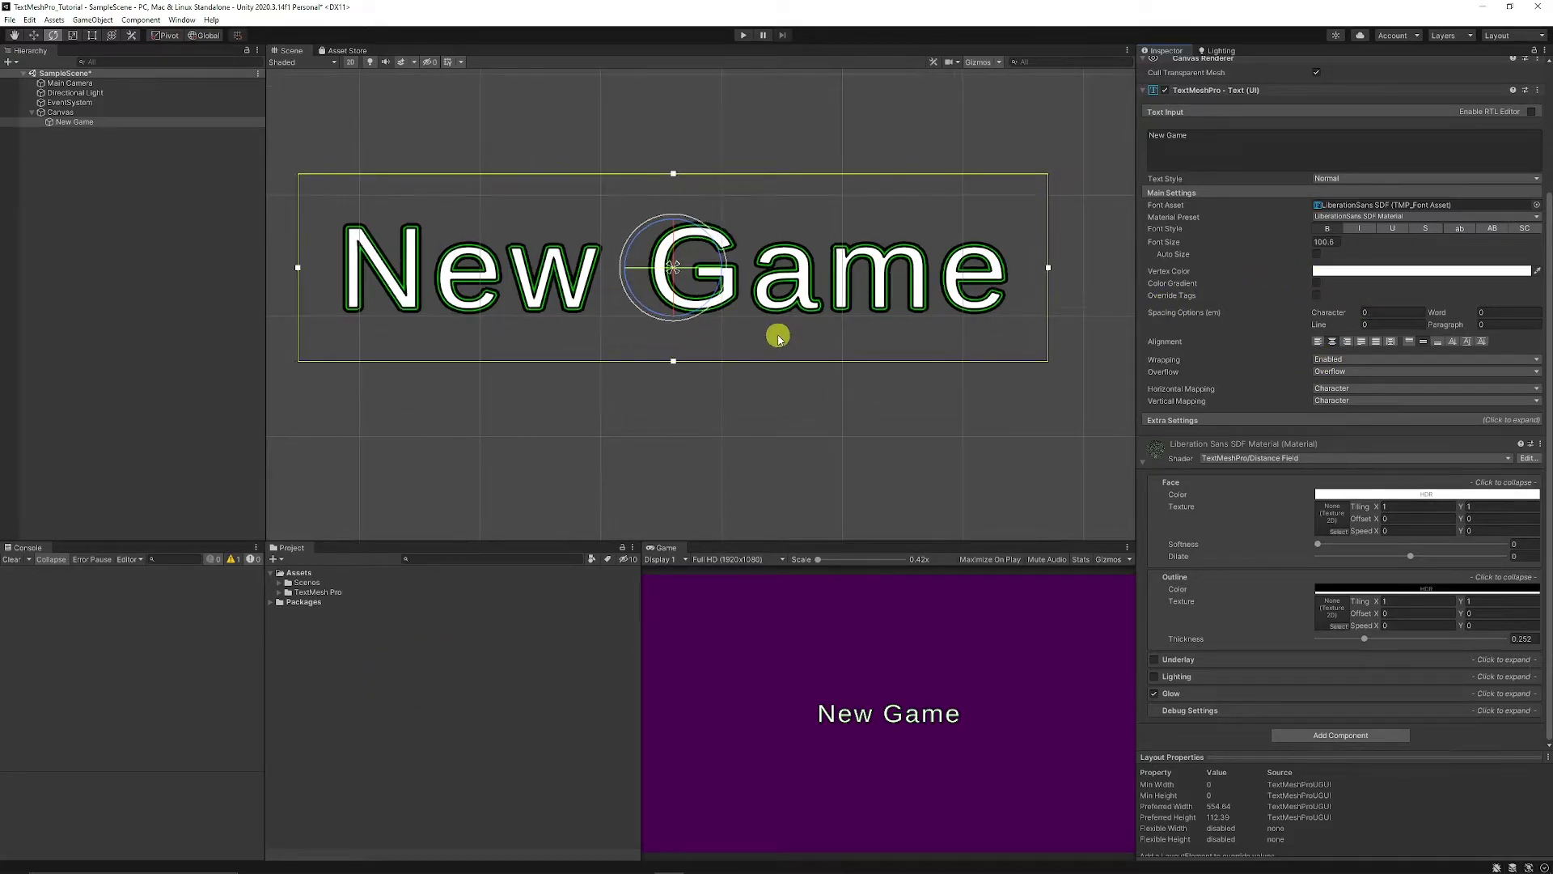
Try the Roboto, Oswald, LiberationSans and Electronic Highway Sign font assets on the text and choose Bangers SDF
click(1535, 209)
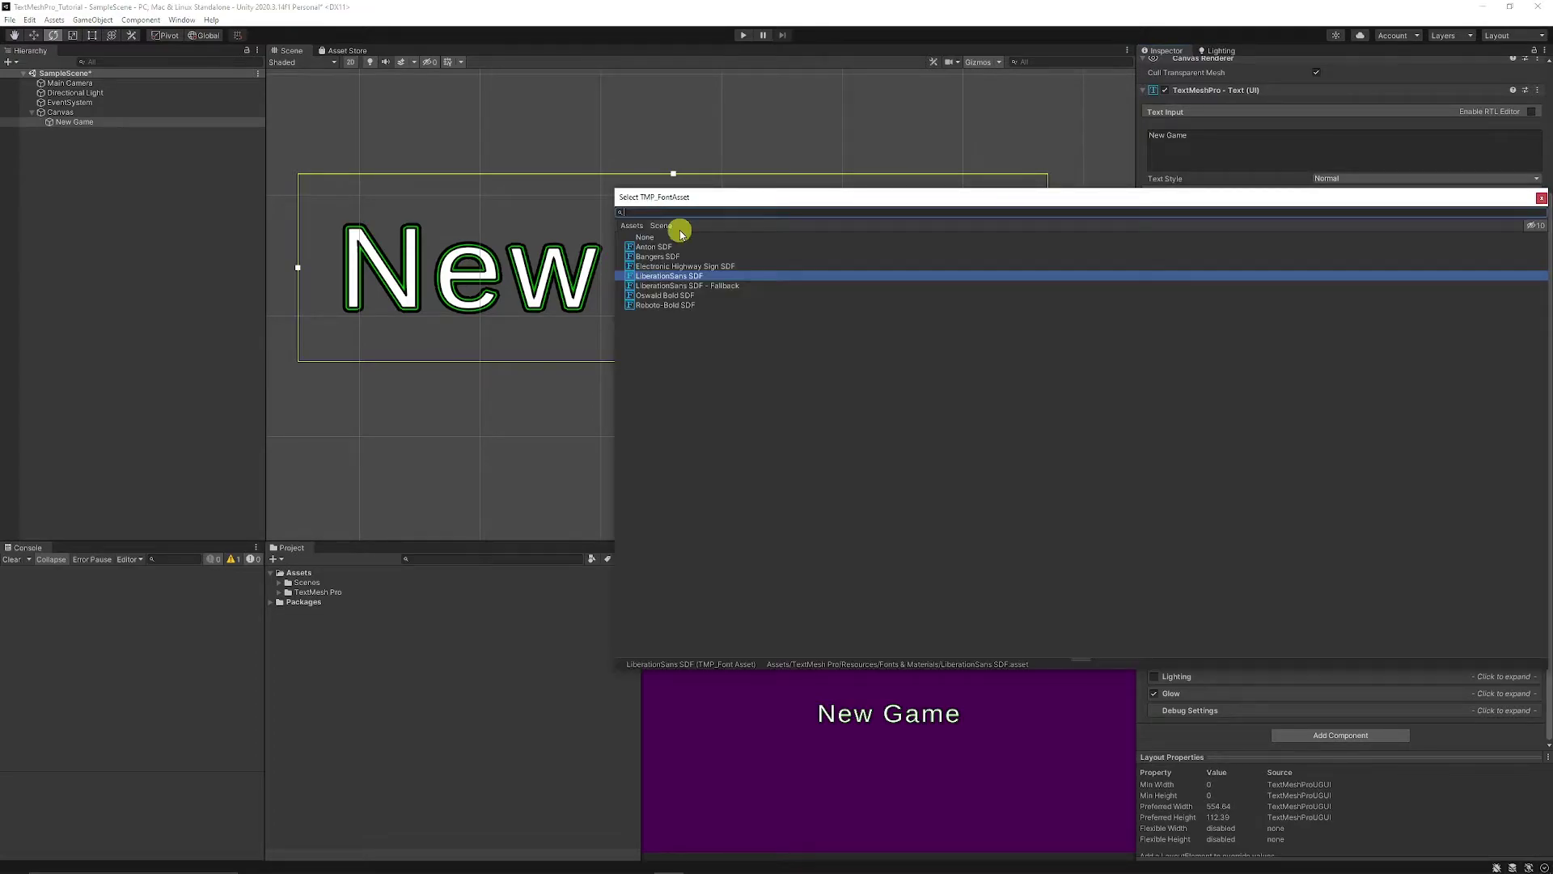
click(665, 305)
click(680, 295)
click(679, 286)
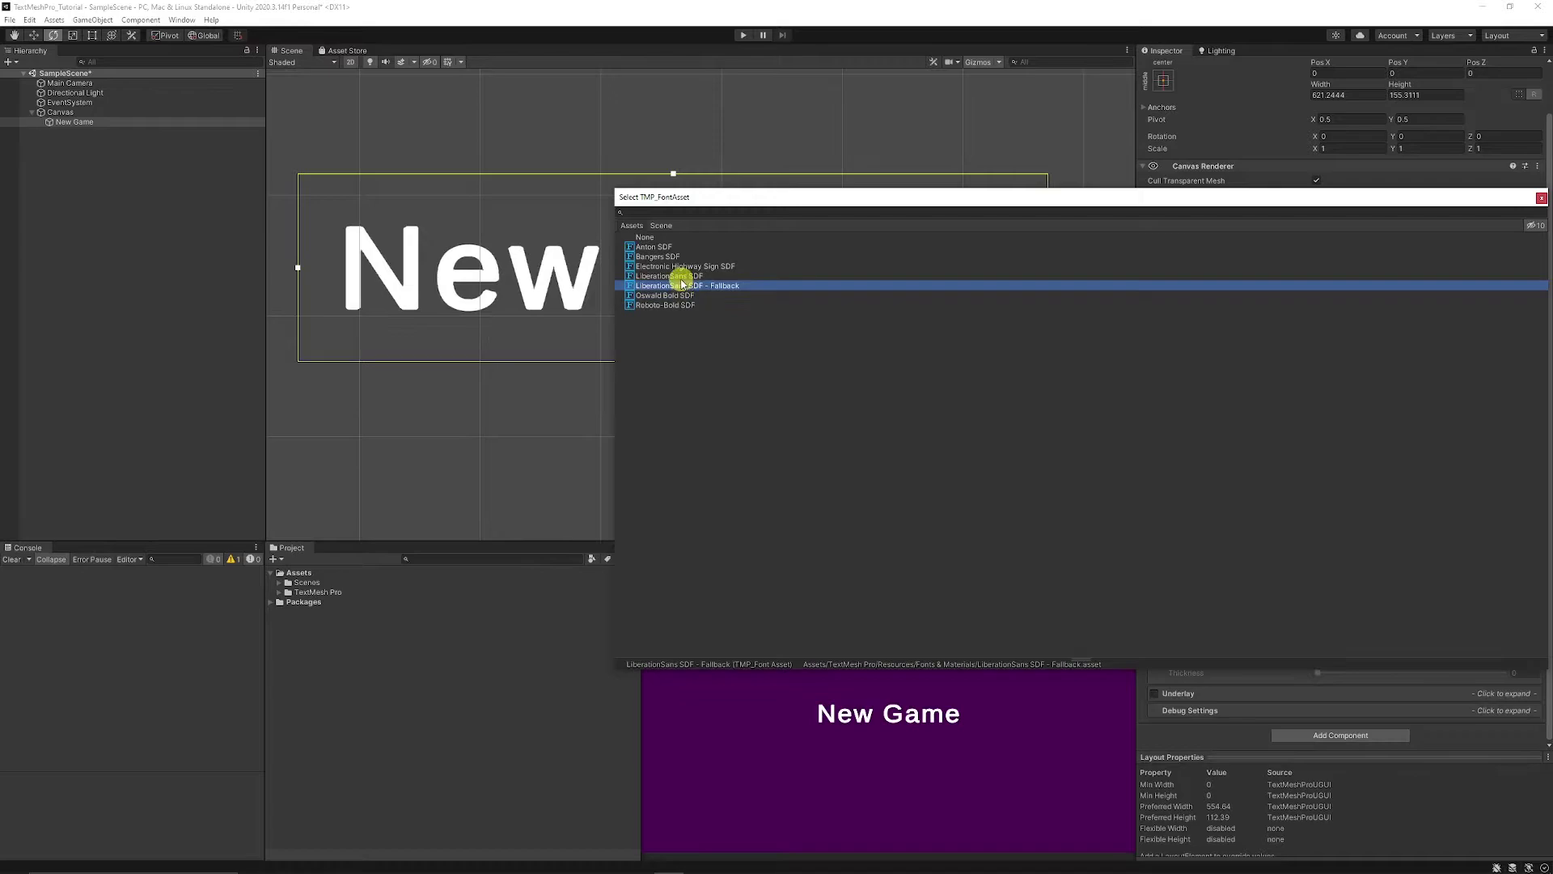
click(679, 276)
click(680, 266)
click(669, 258)
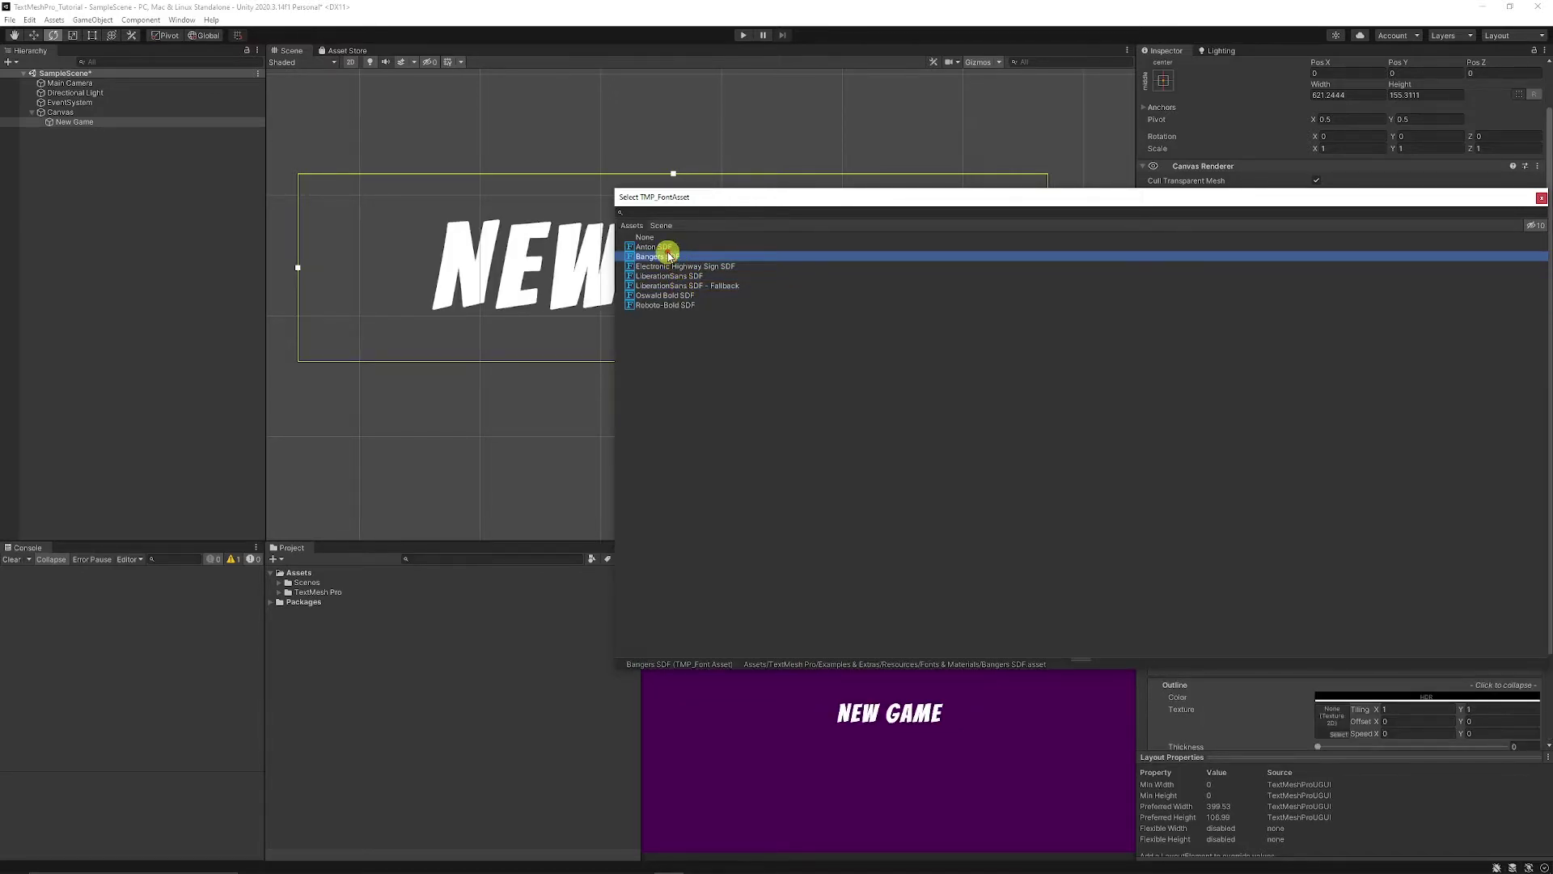
double_click(719, 257)
Import the Delicious.ttf font file into the project's Assets folder and select the New Game text again
click(422, 672)
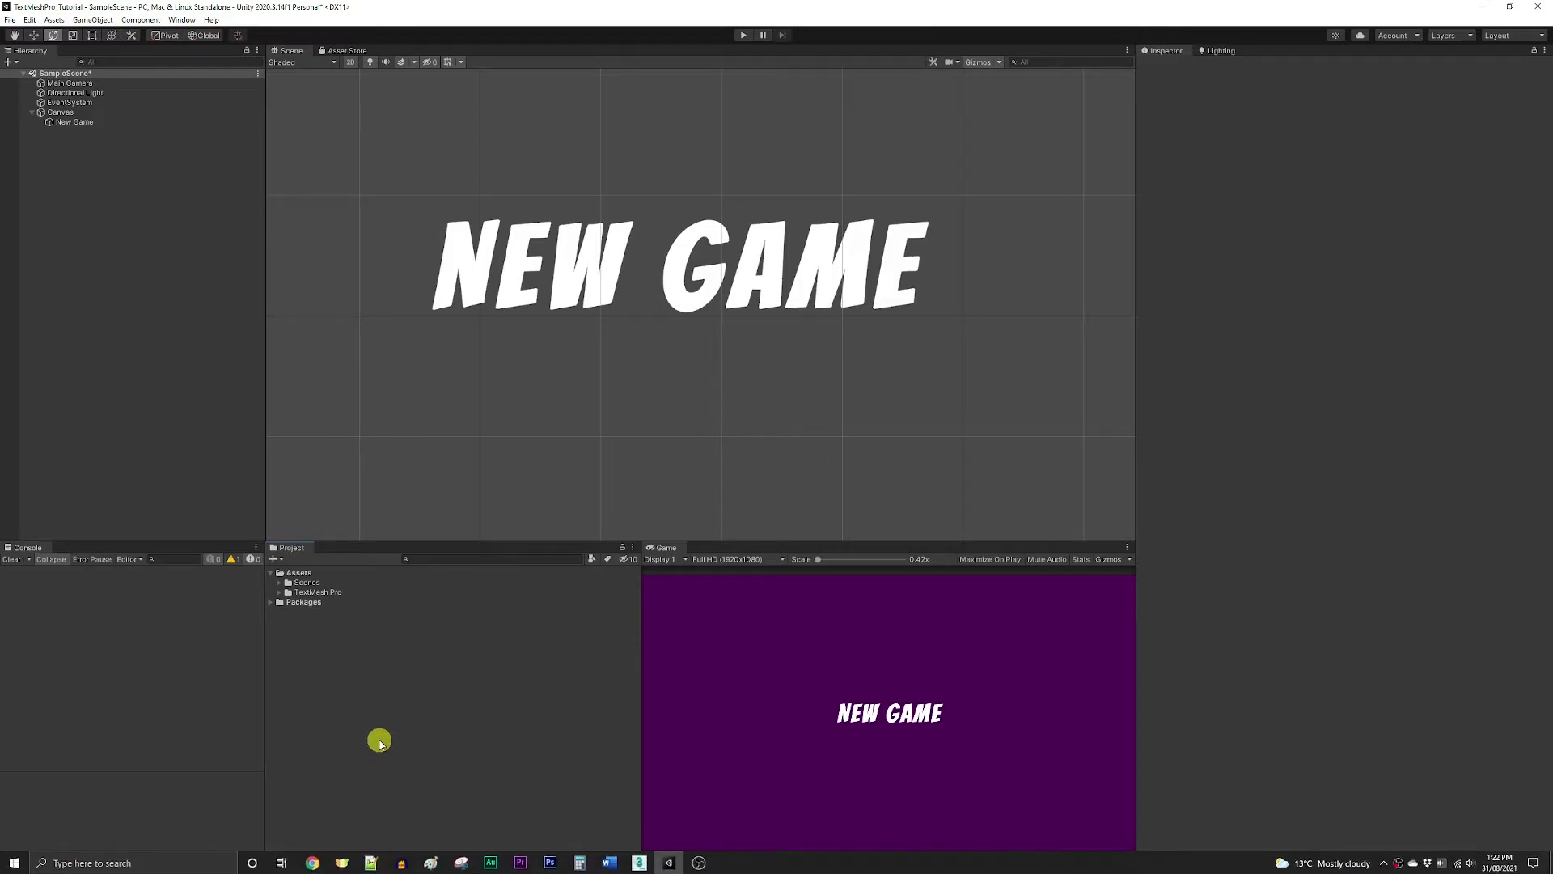
click(319, 602)
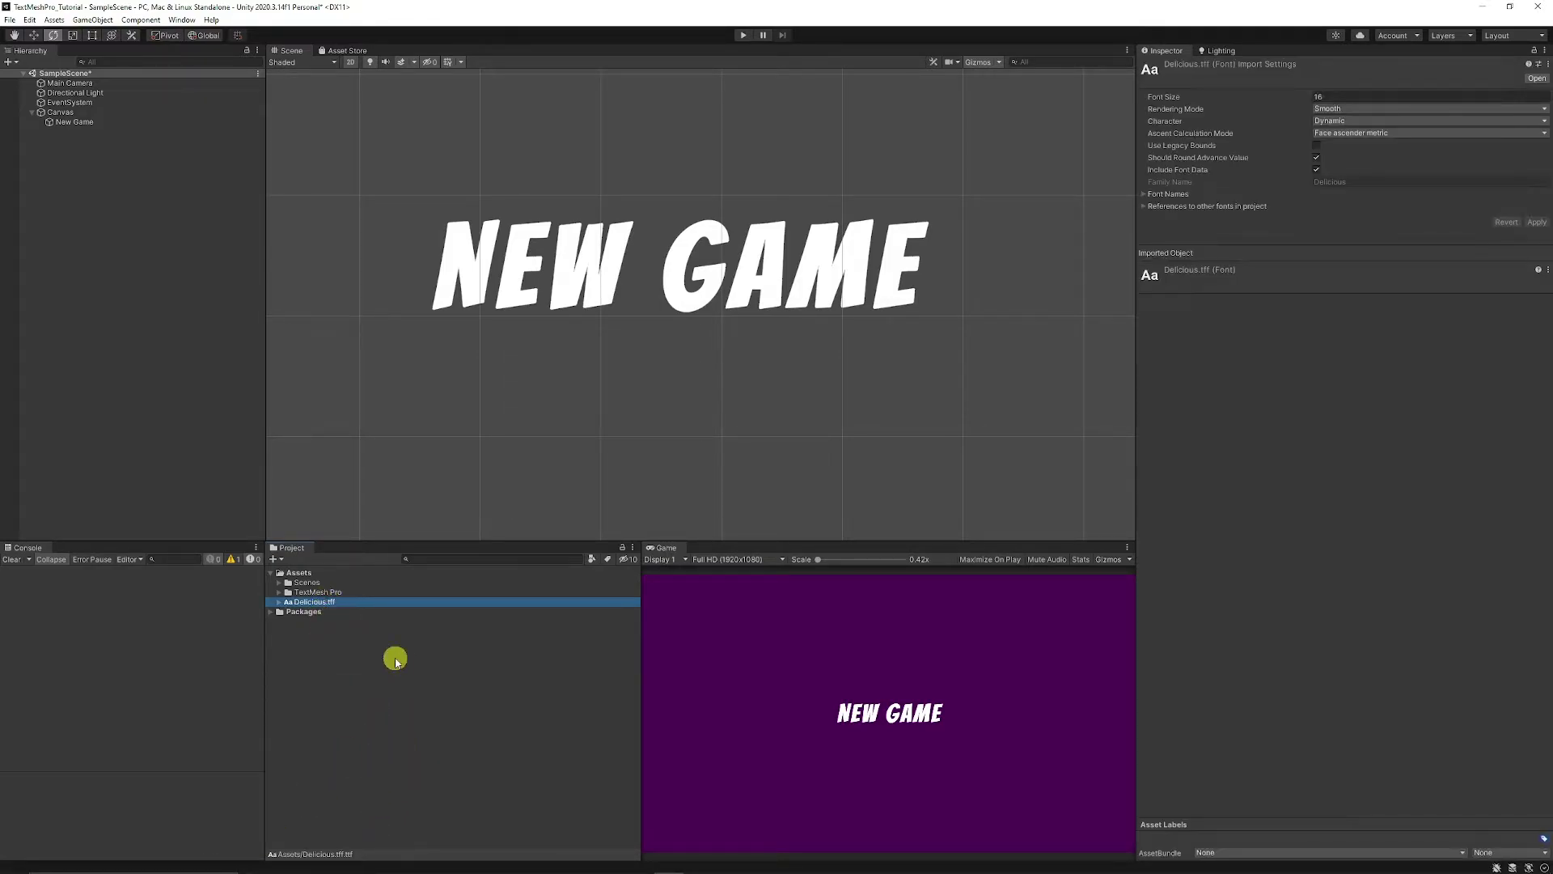
click(552, 307)
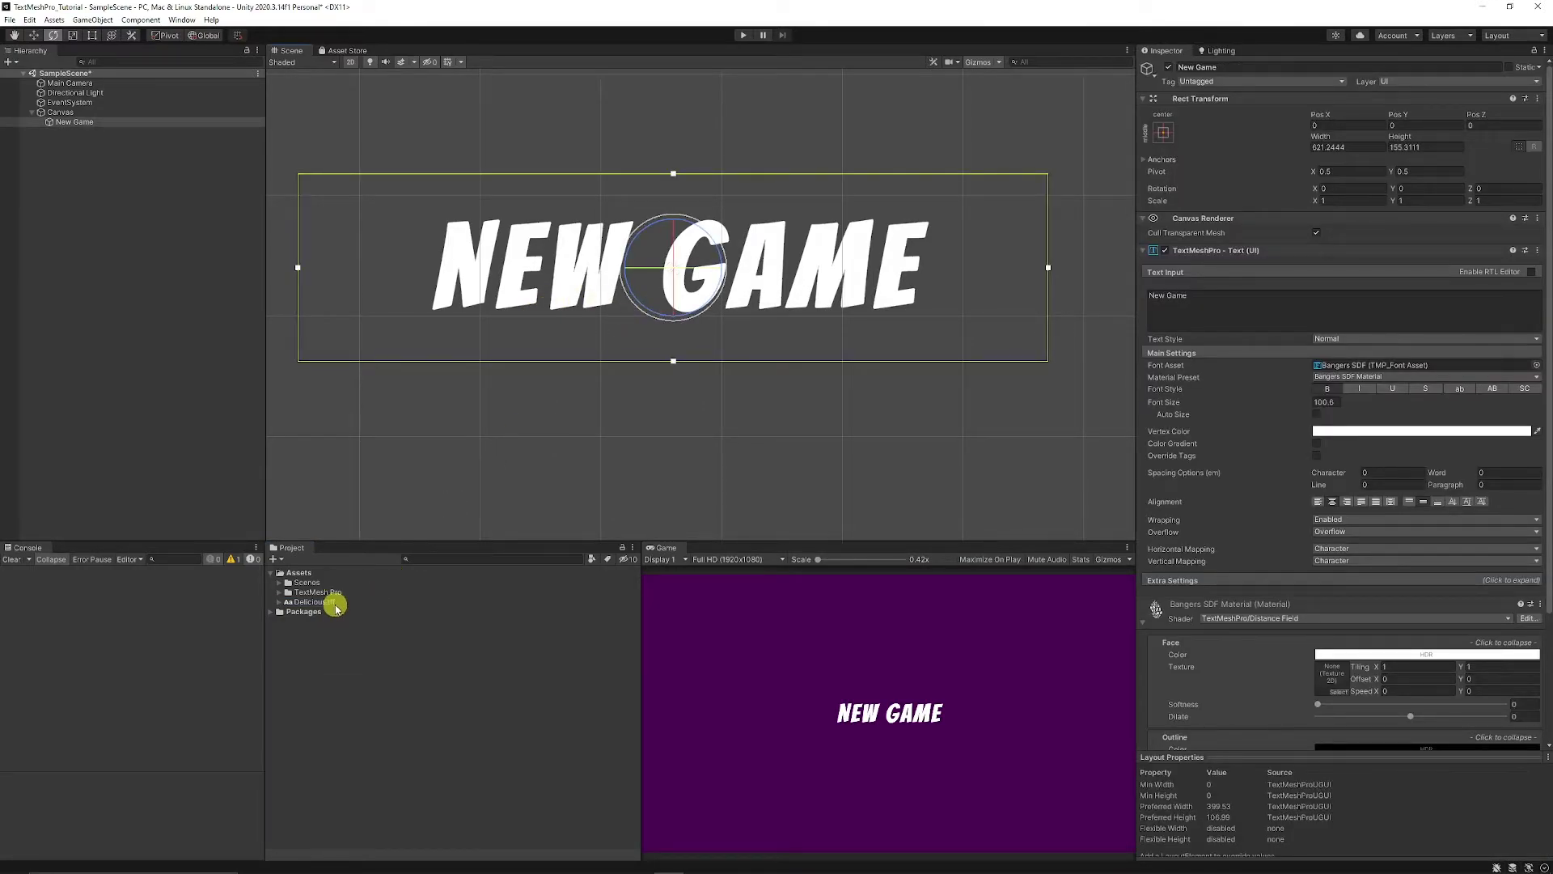
drag(336, 608, 368, 634)
Open the TextMeshPro Font Asset Creator and assign Delicious.ttf as the source font file
click(182, 20)
mouse_move(262, 169)
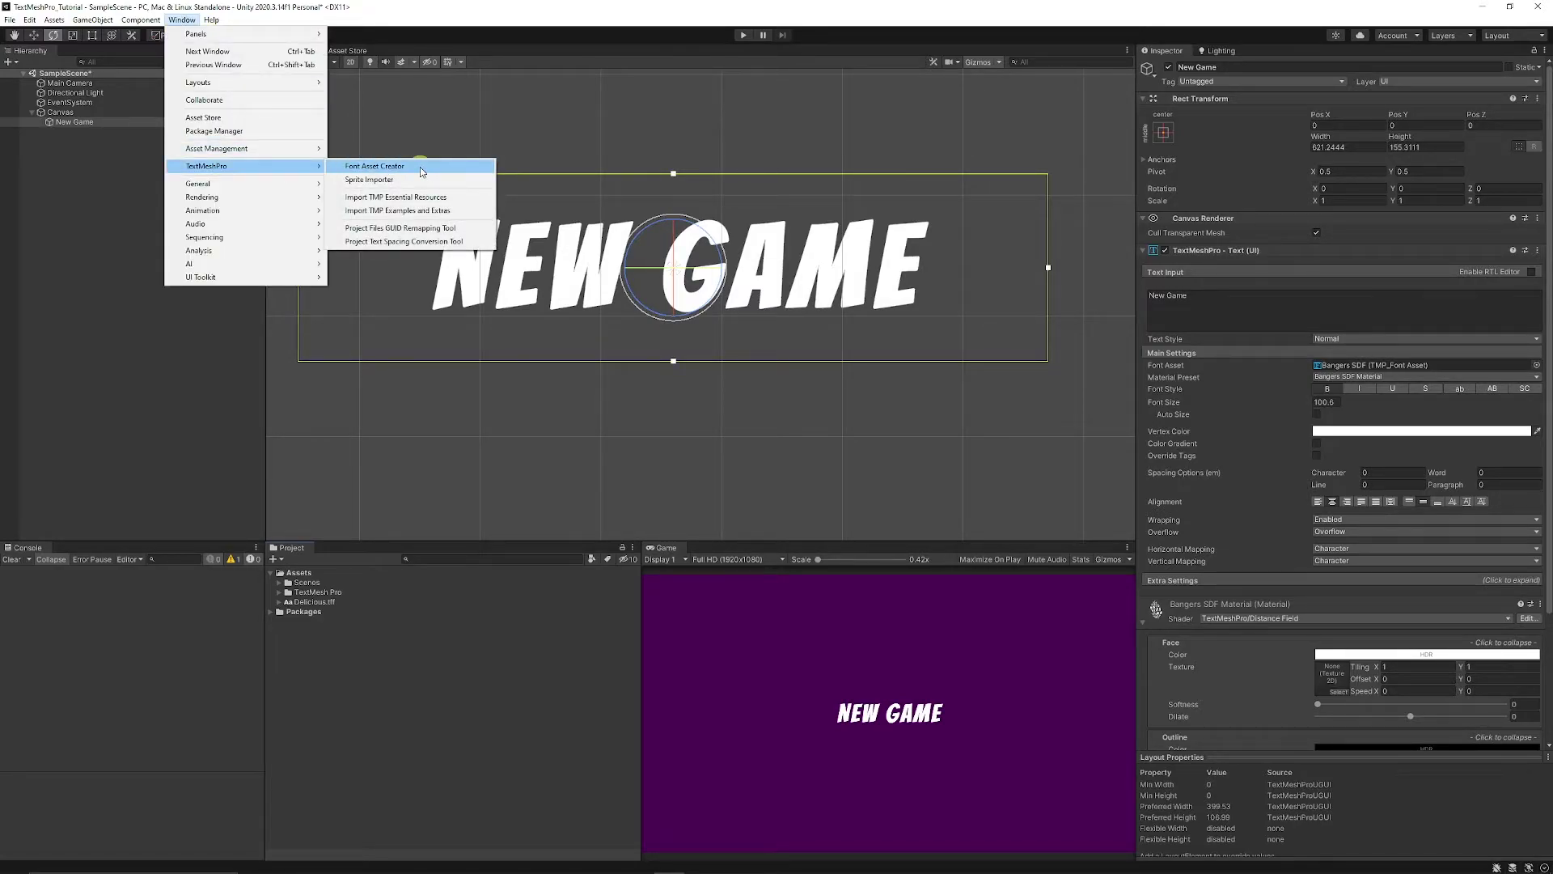
click(381, 169)
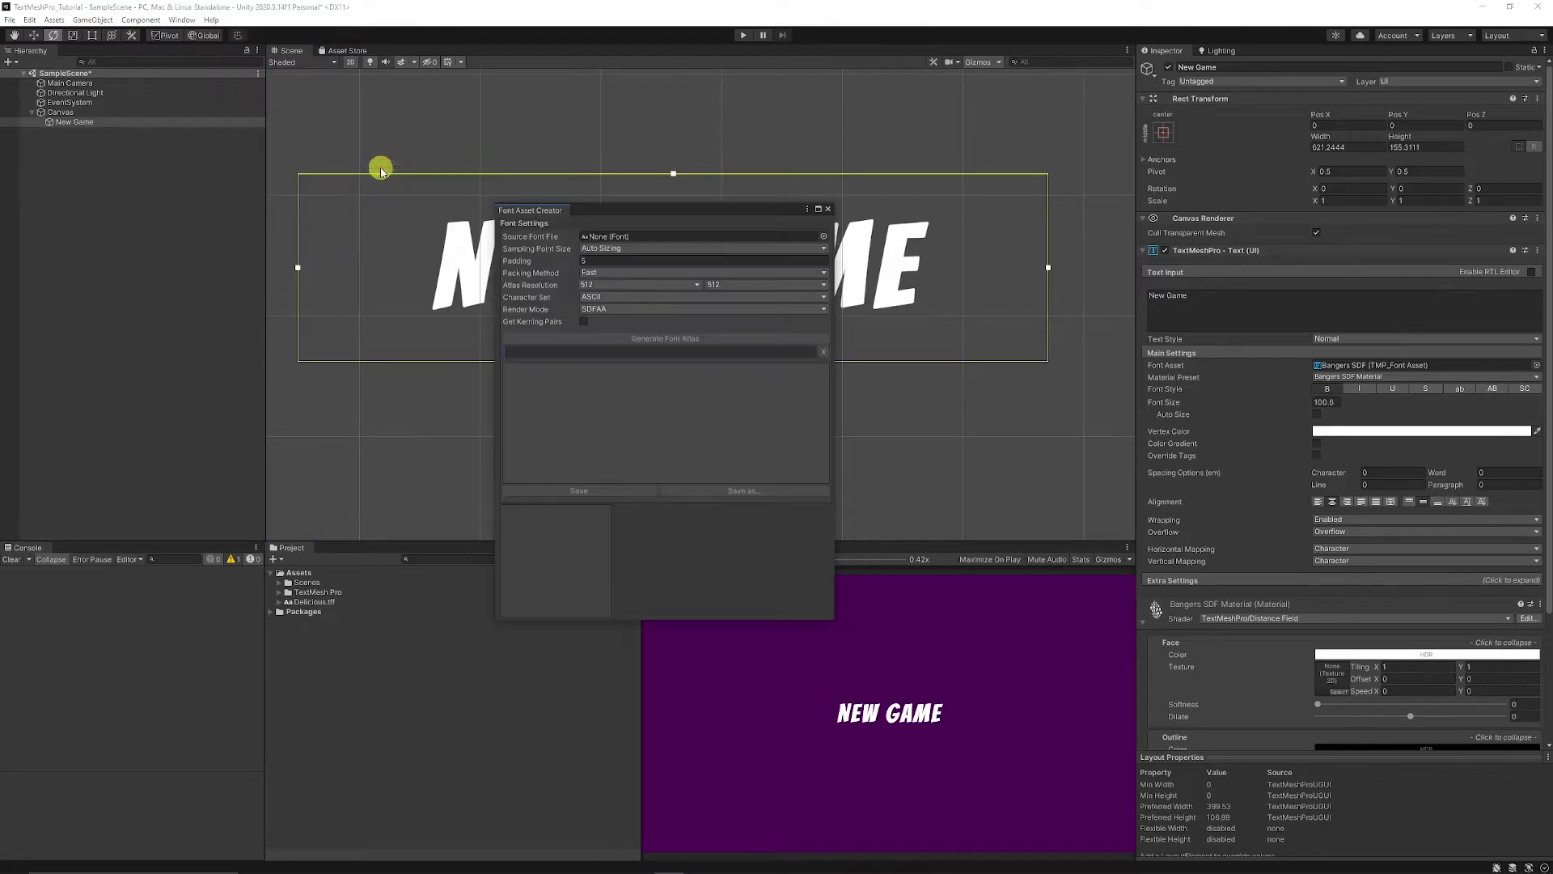
drag(314, 609, 644, 236)
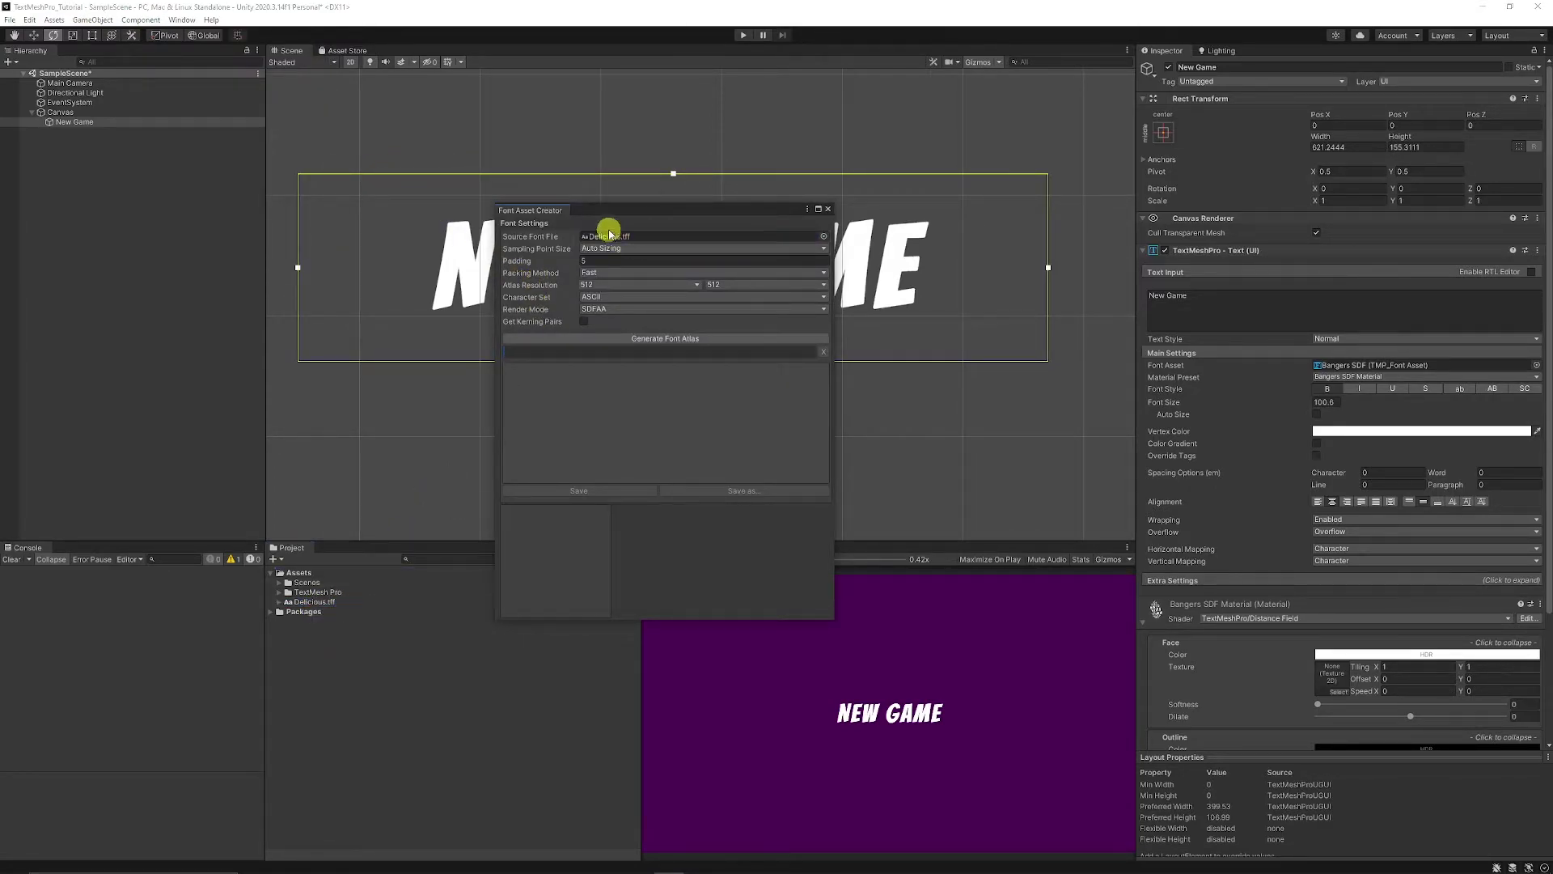
Keep the ASCII character set, generate the font atlas and save it in Assets as a font asset named Delicious
click(605, 299)
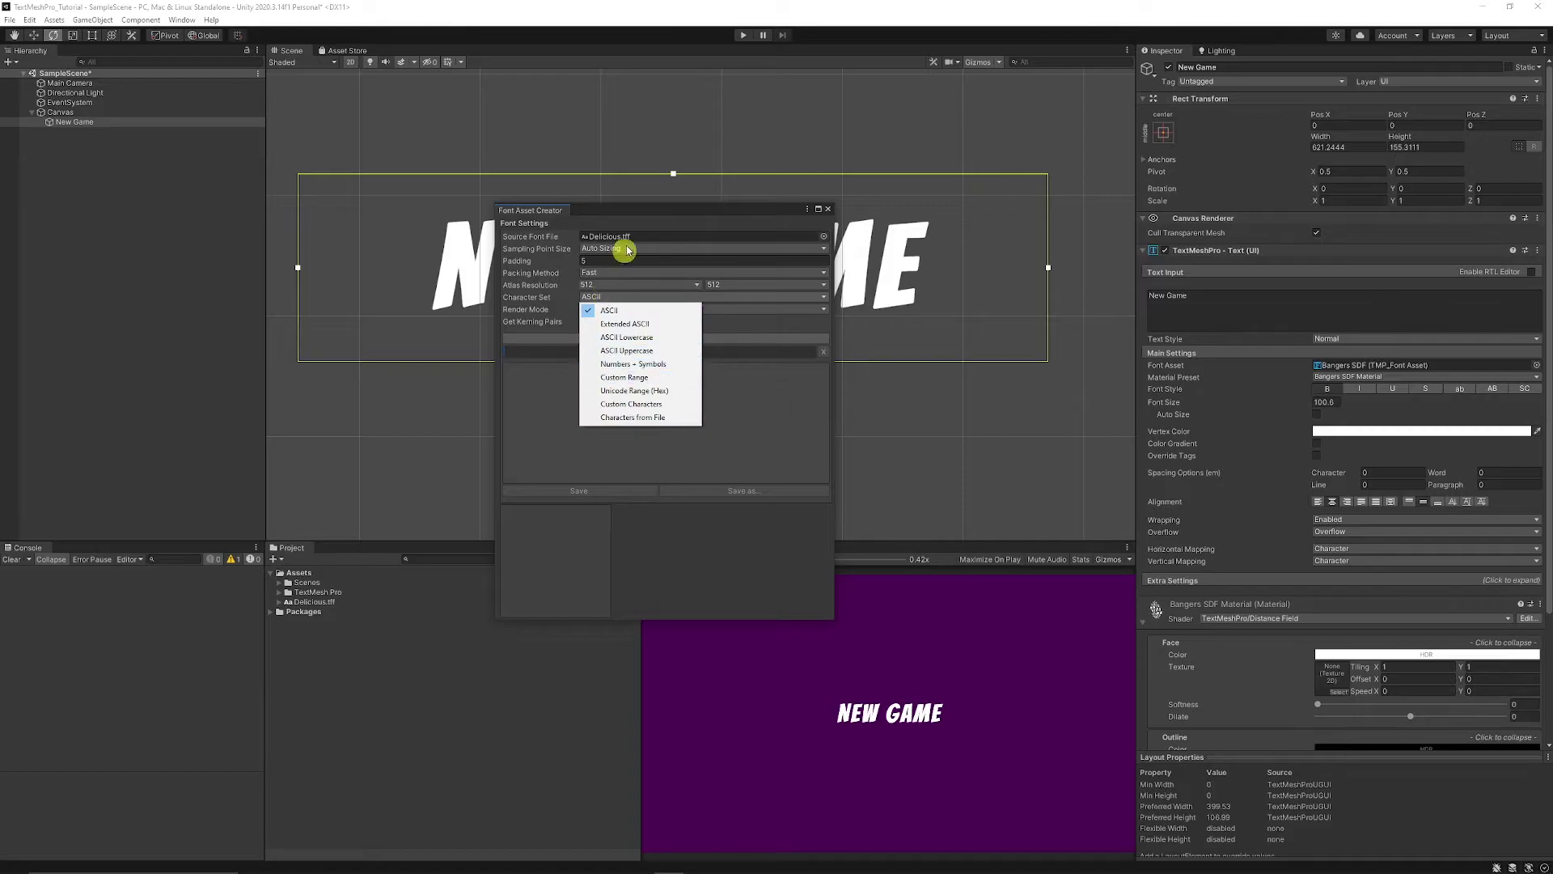
click(631, 210)
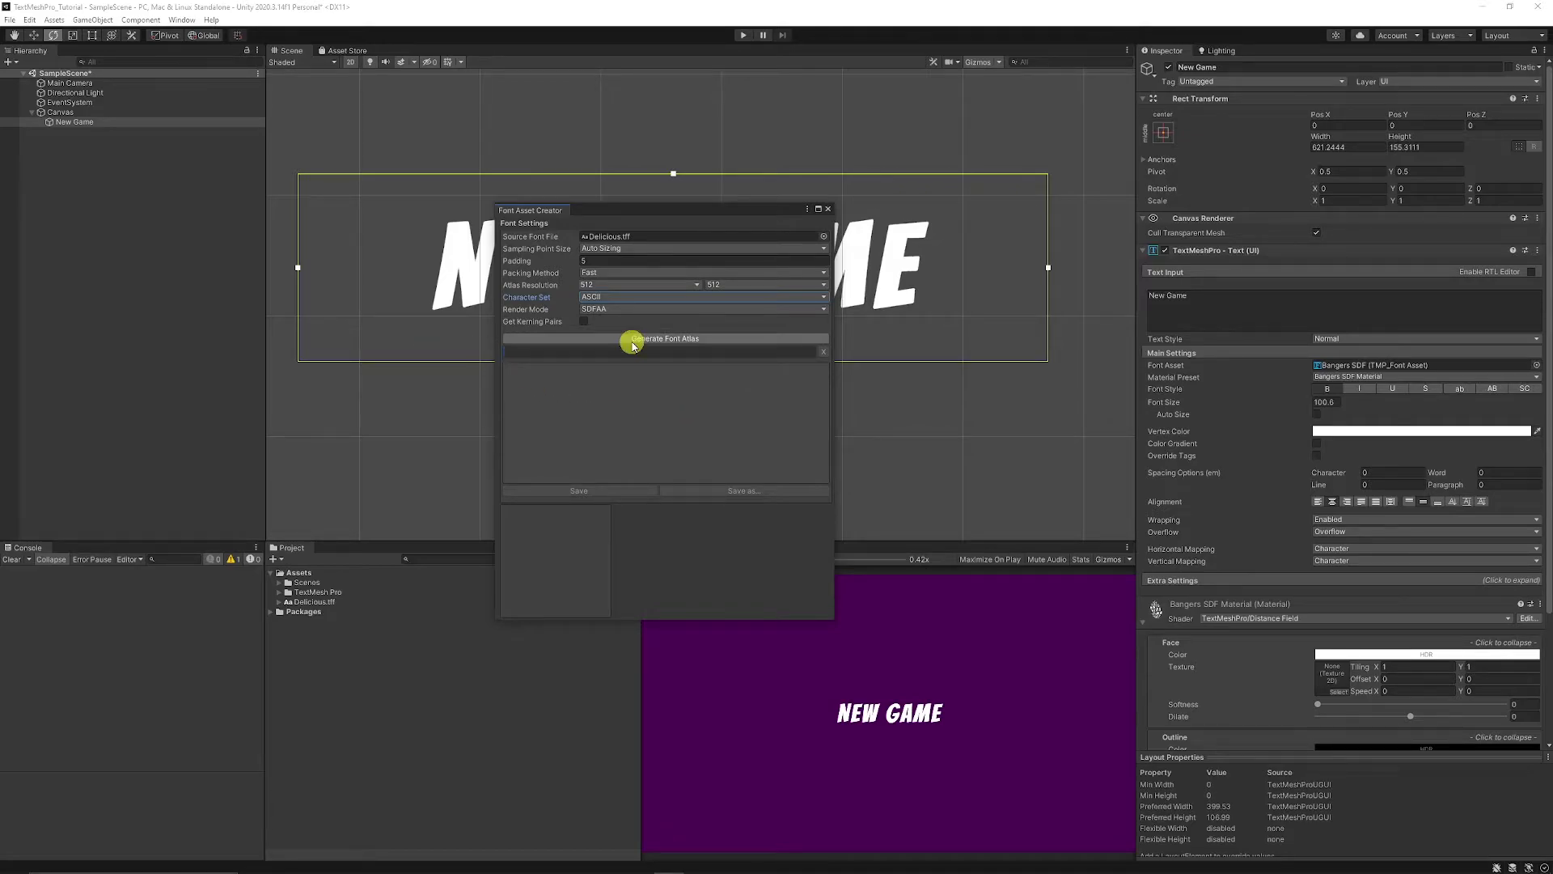
click(670, 339)
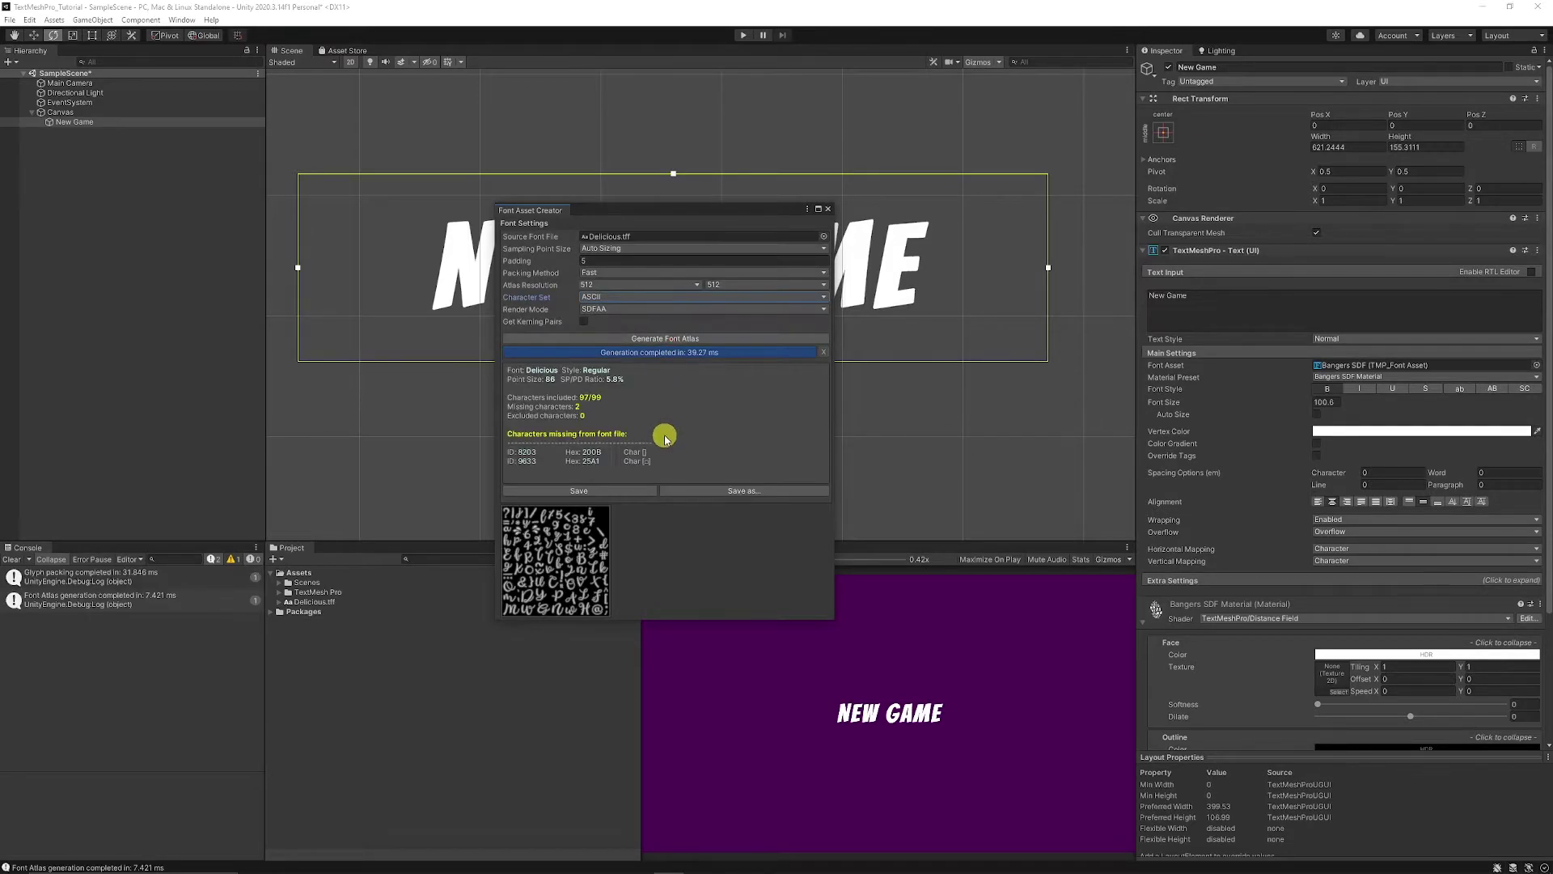
click(718, 489)
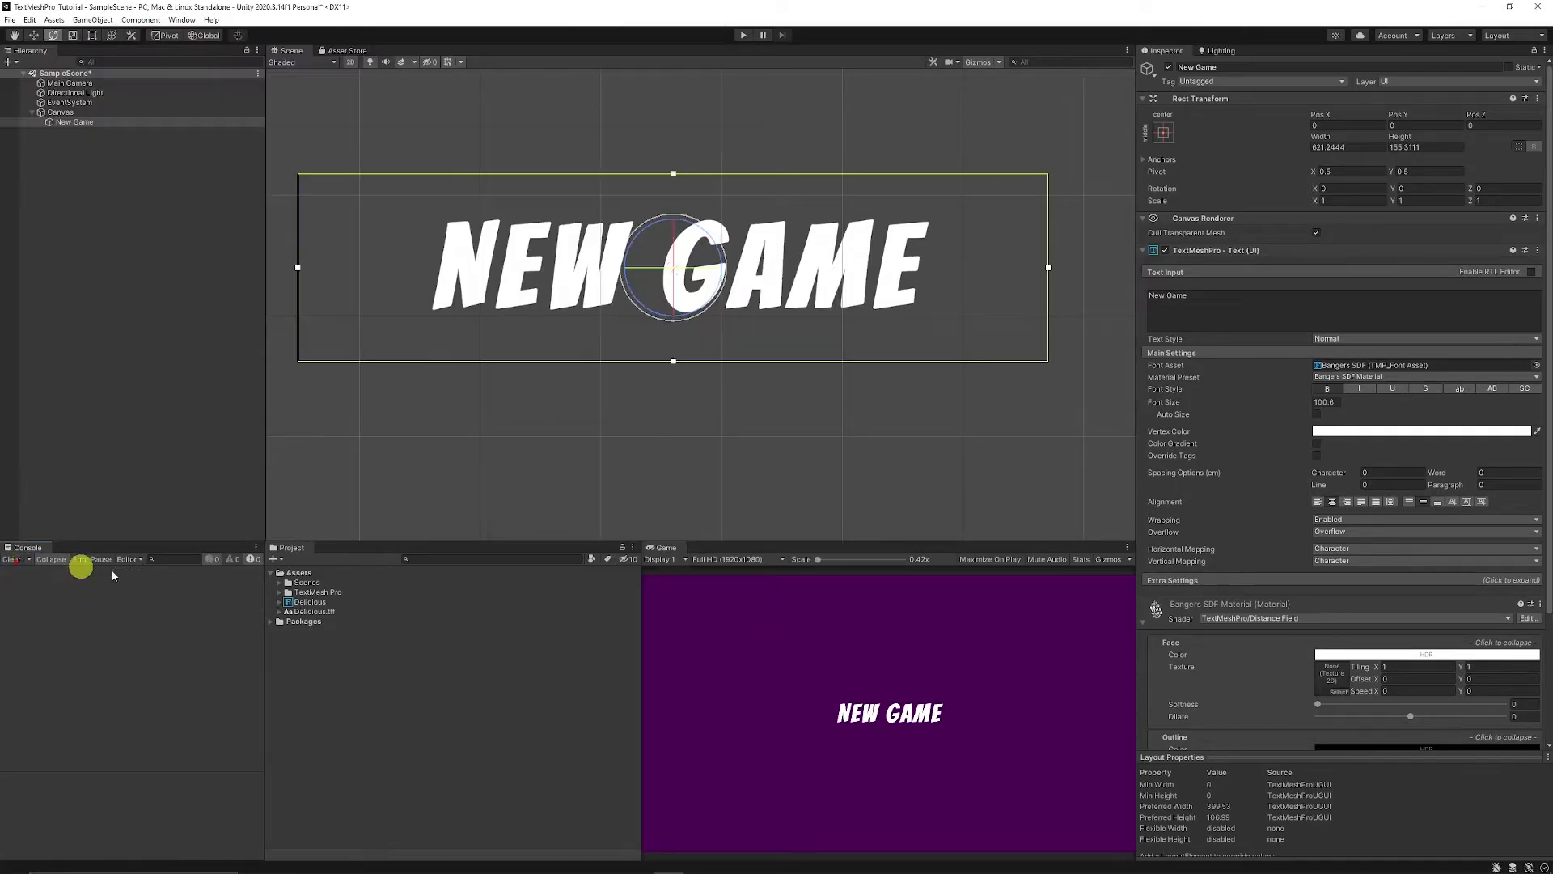
Assign the Delicious font asset to the New Game text, enlarge its font size to about 317.4 and fit the text box around it
click(311, 603)
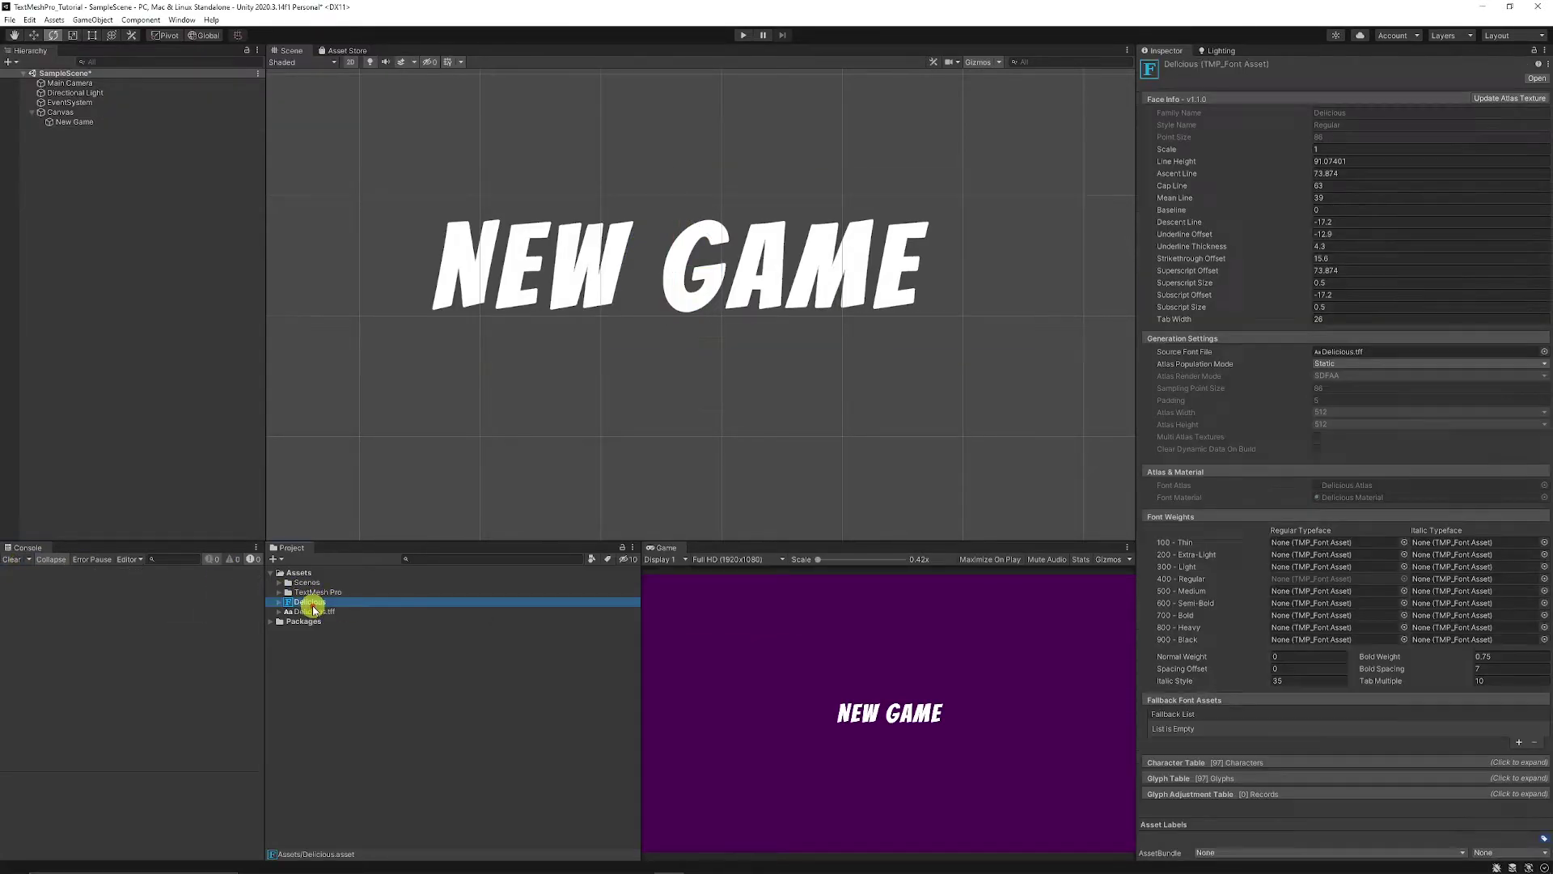
click(565, 288)
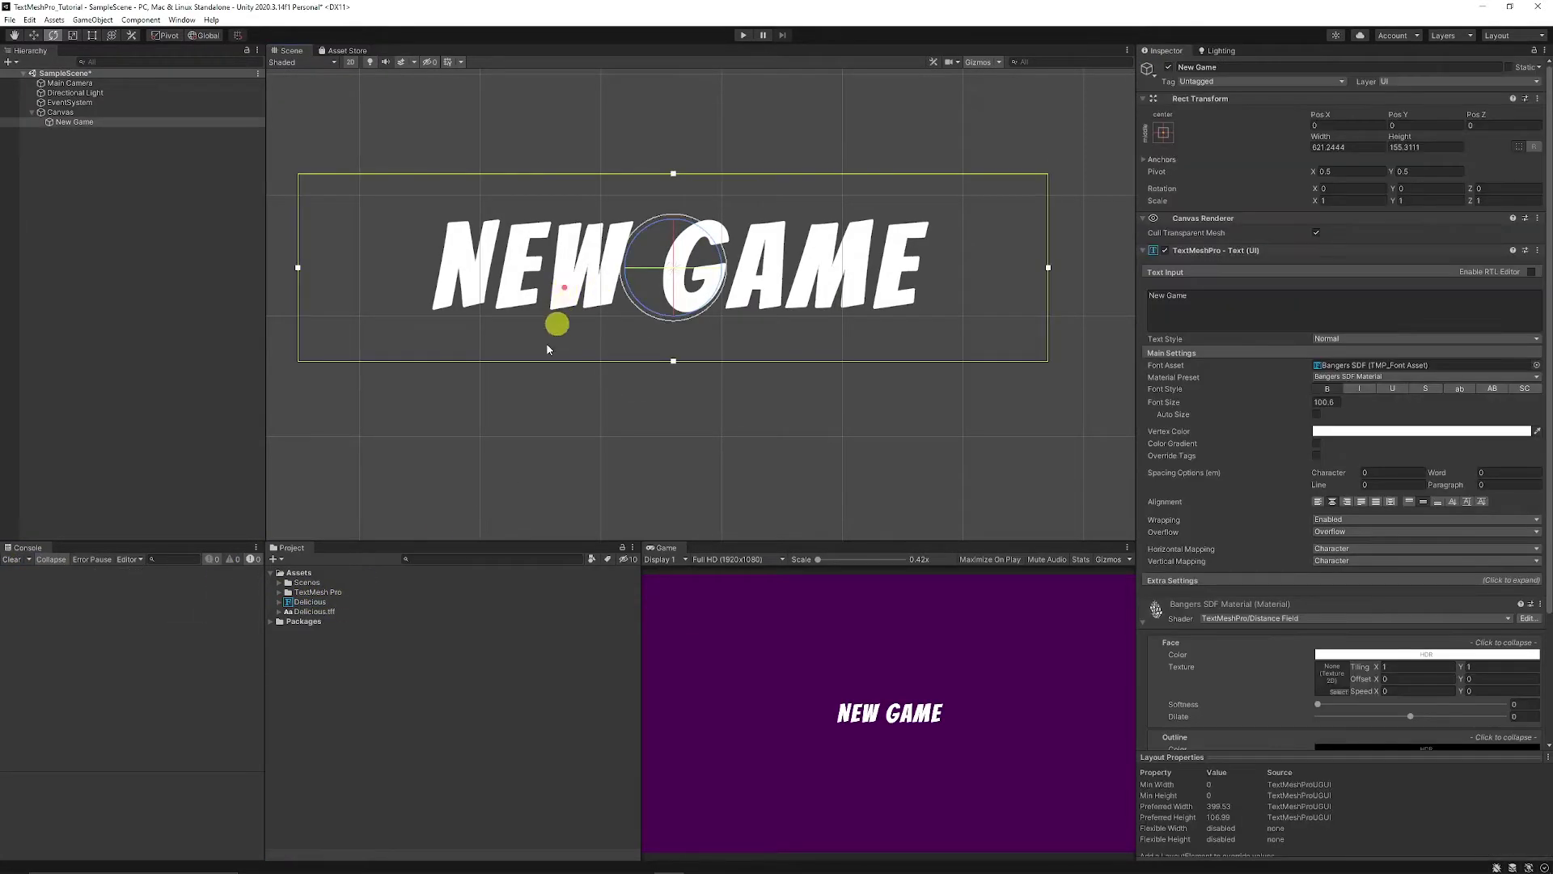
drag(320, 604, 1355, 368)
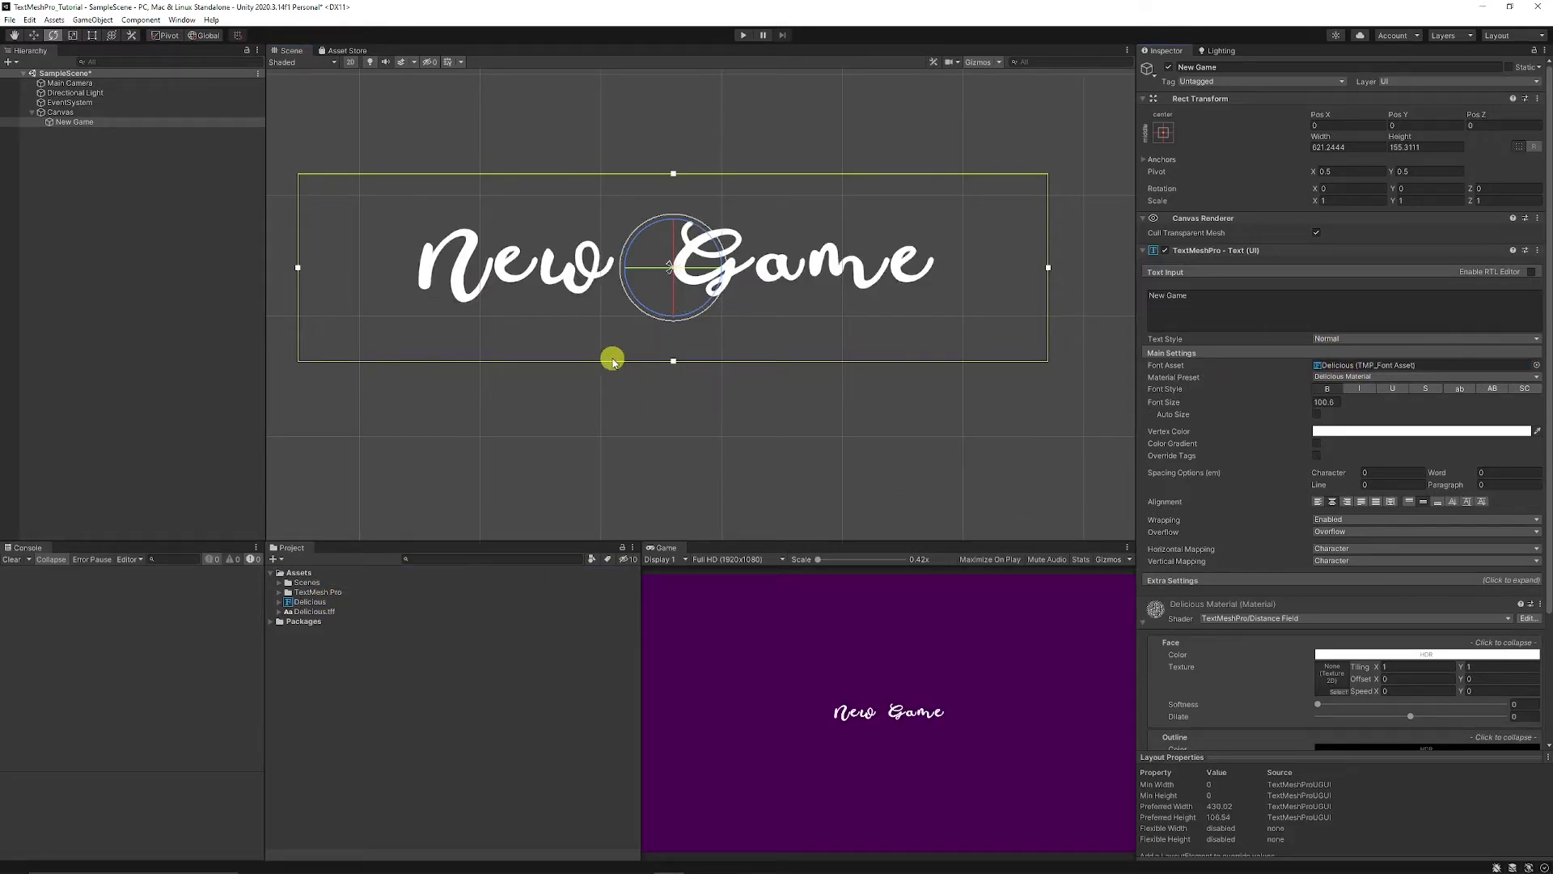
drag(1311, 399, 1468, 409)
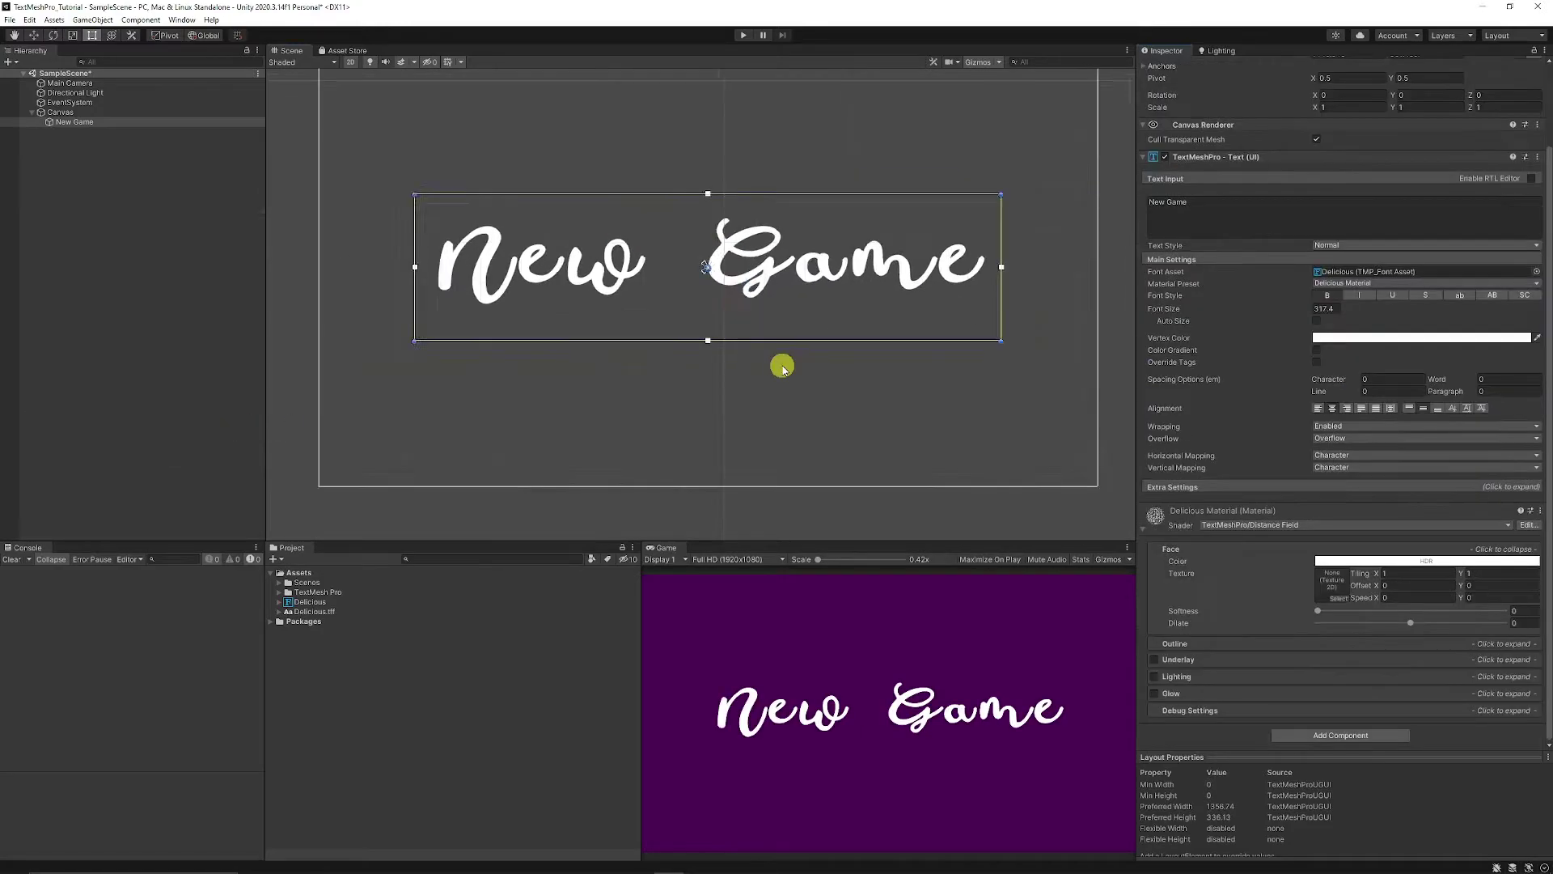
scroll(780, 360, up, 1)
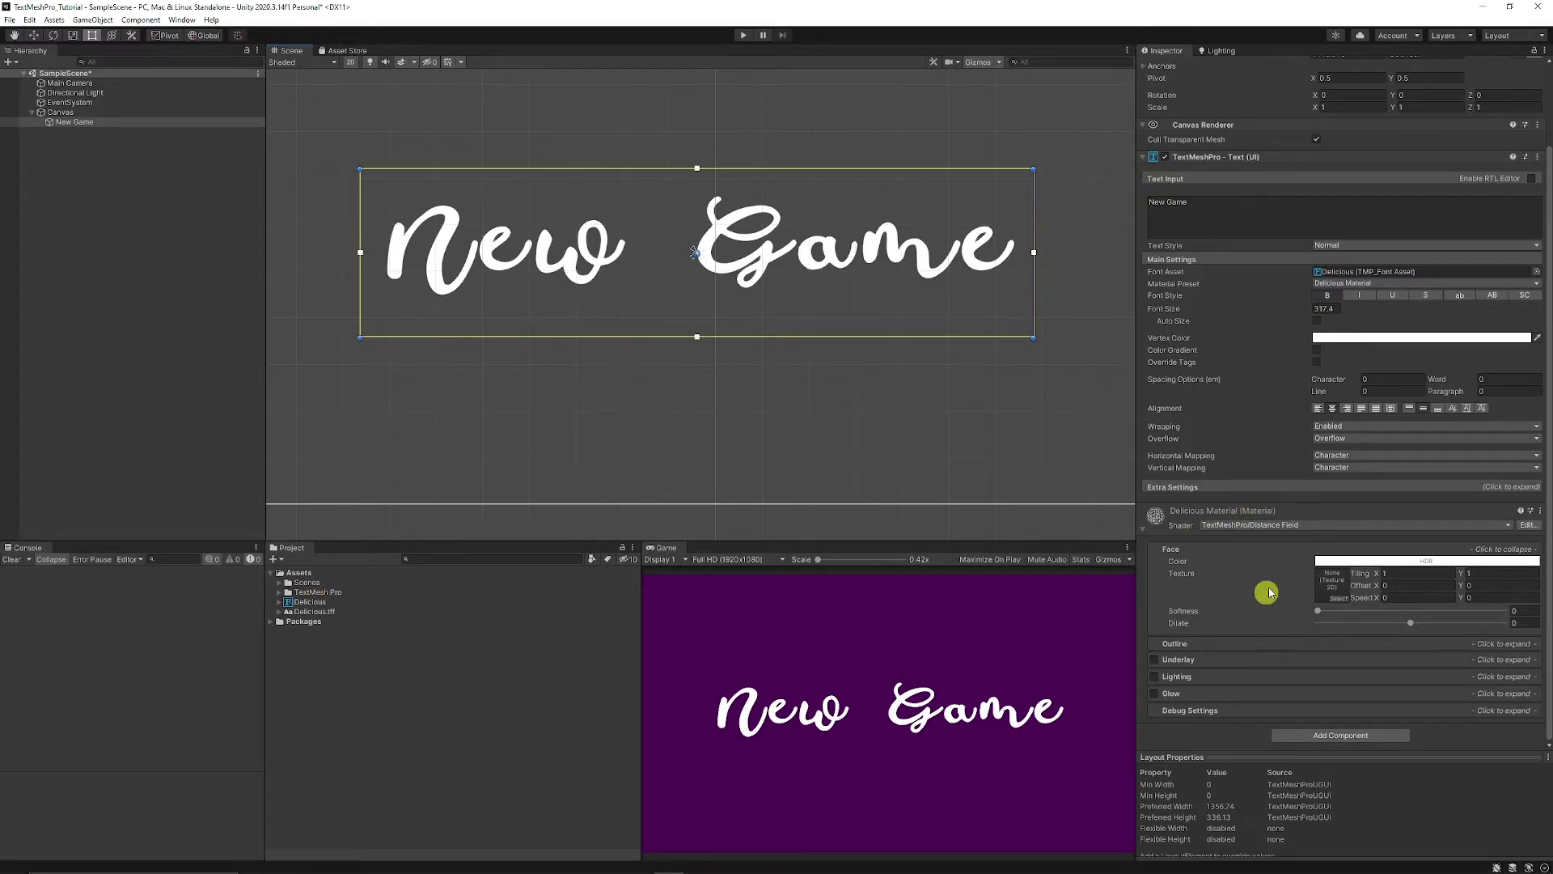
Locate and select the text's Delicious Material in the project and set its face colour to red
click(1540, 511)
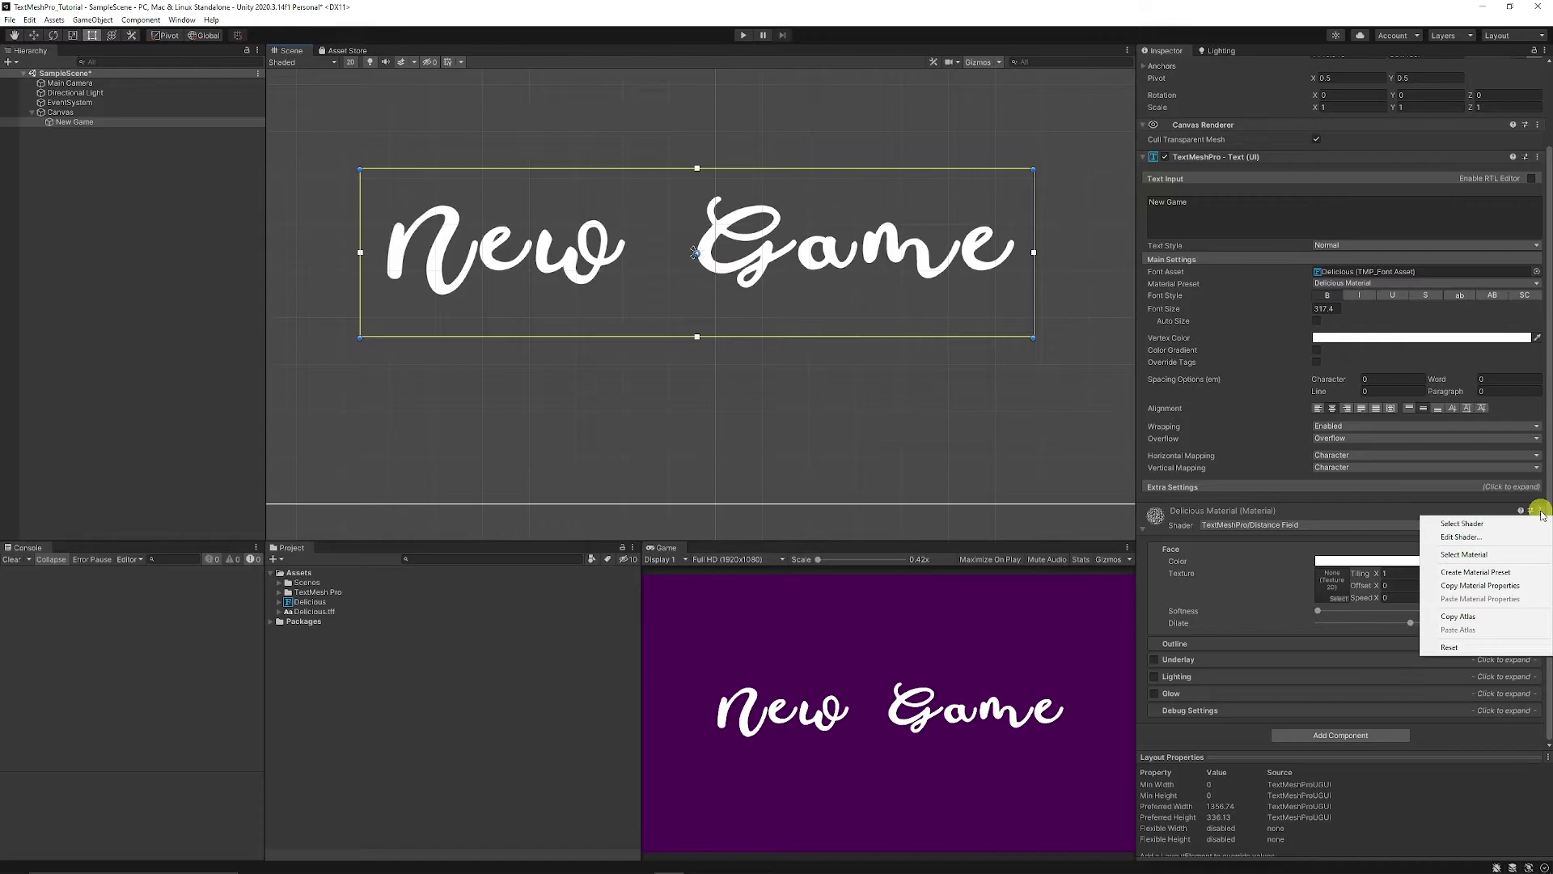
click(1488, 555)
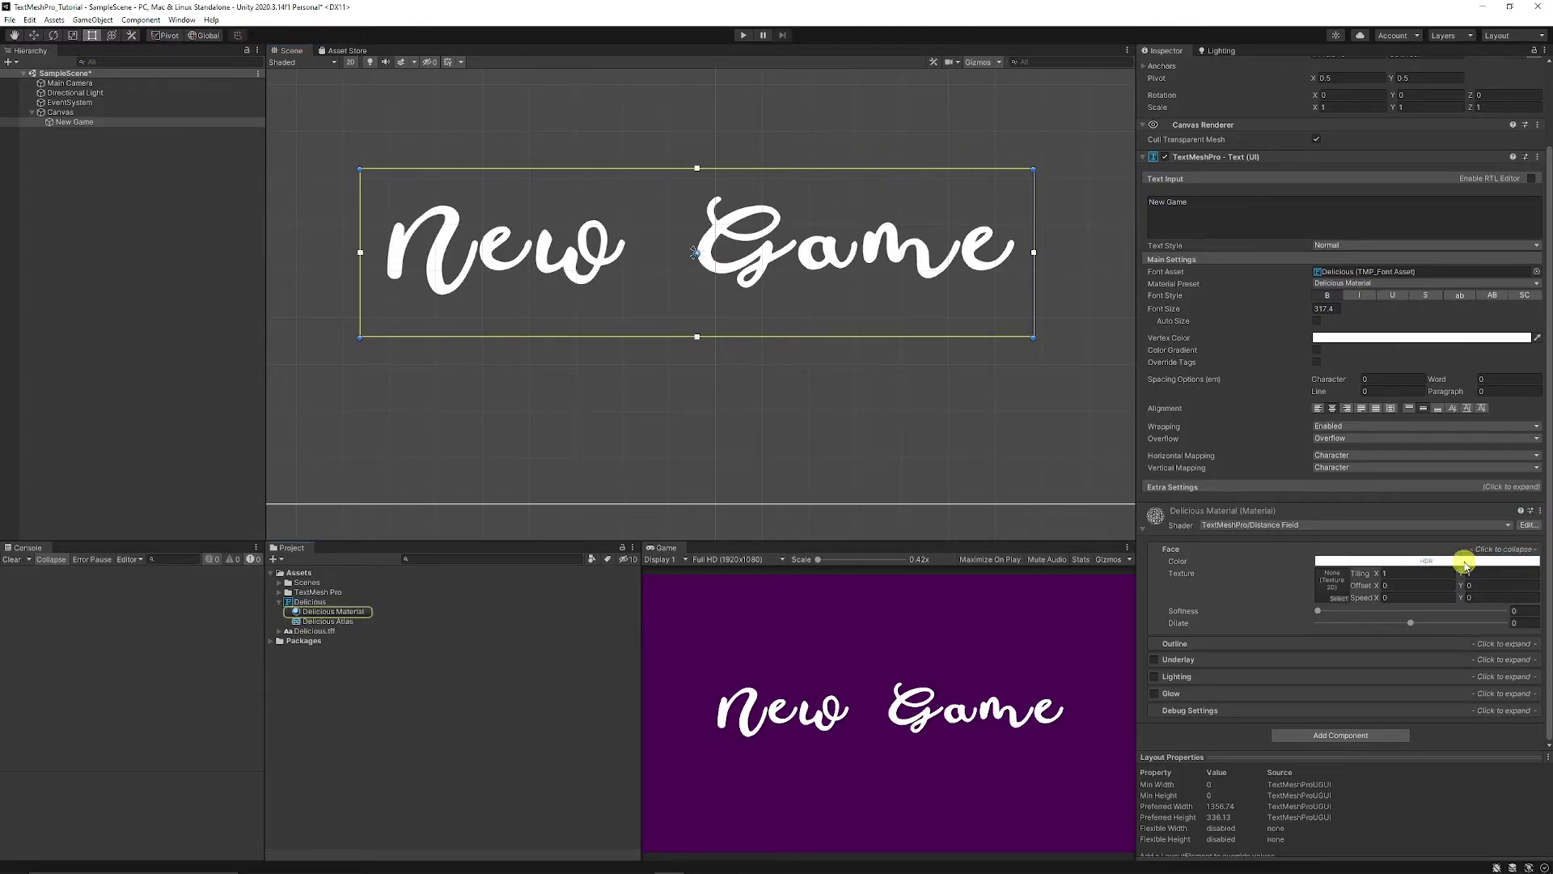
click(349, 611)
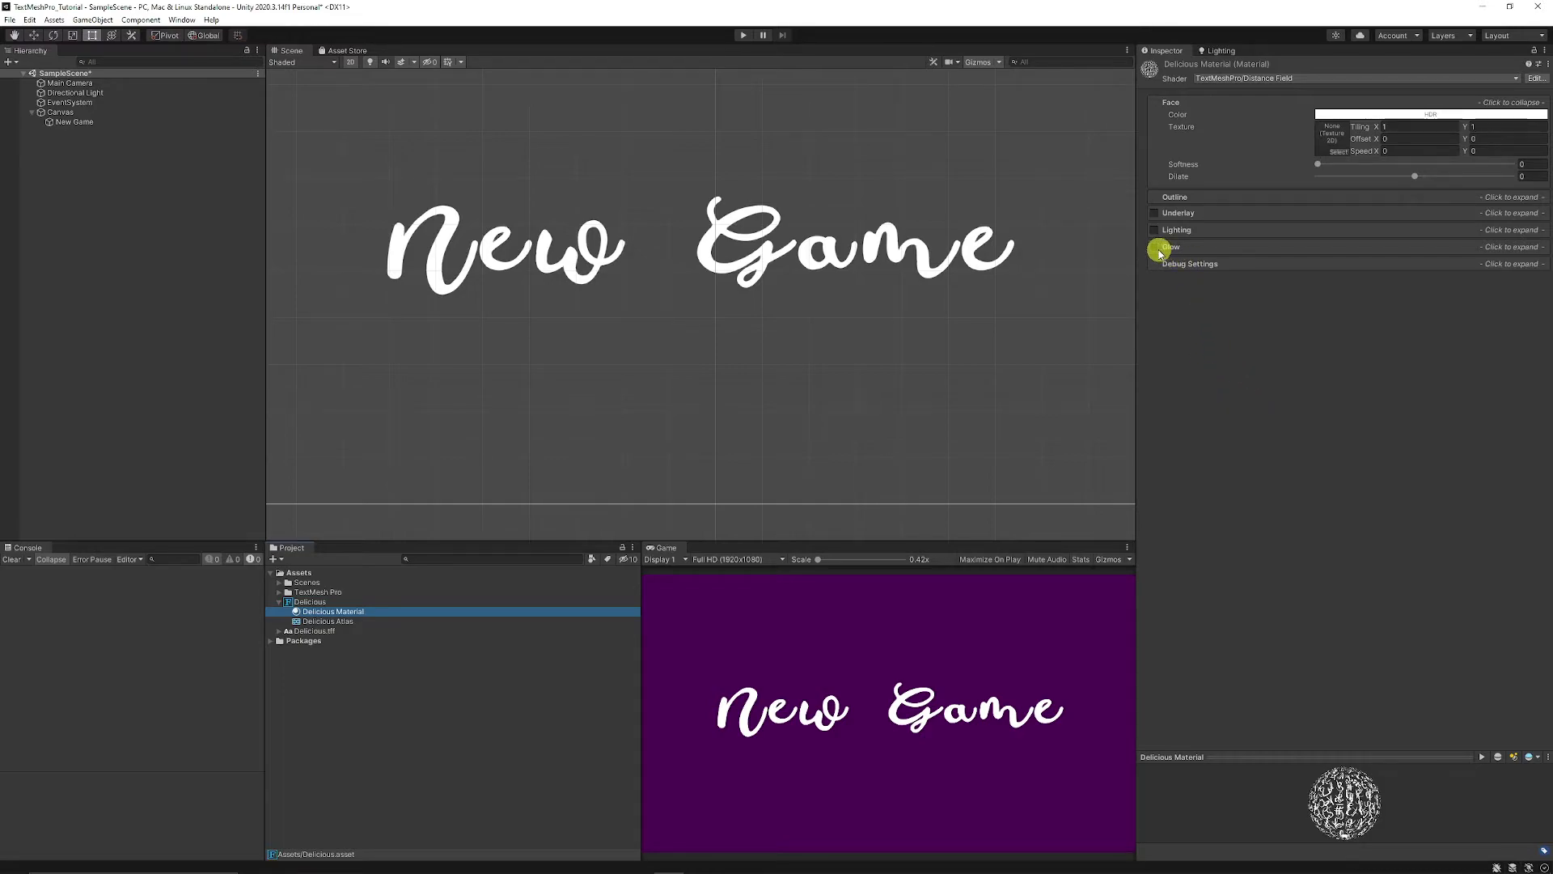
click(1331, 114)
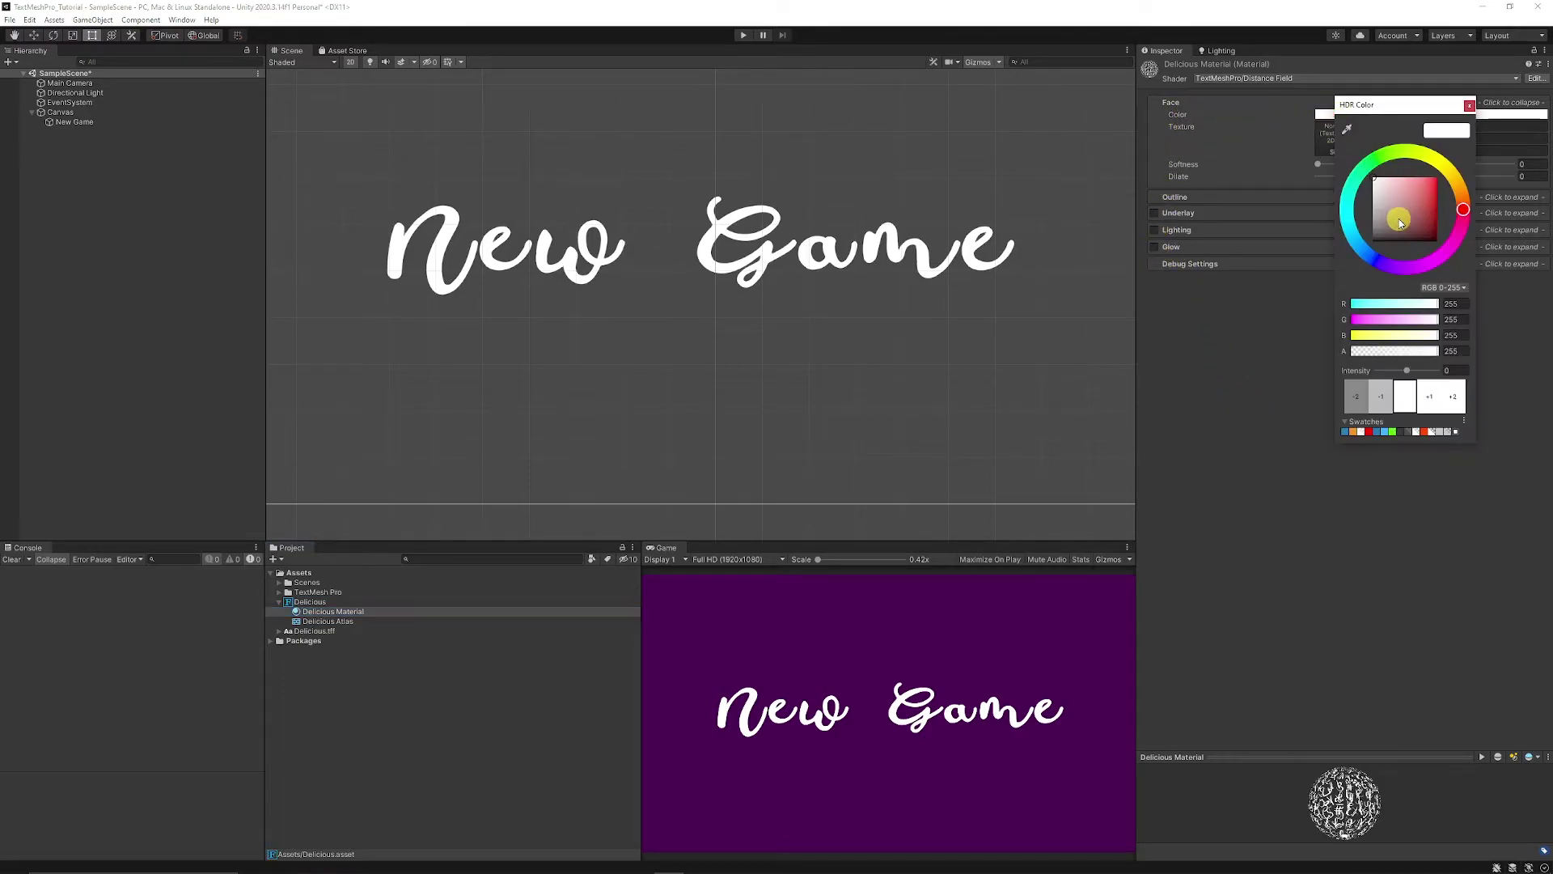
drag(1402, 223, 1460, 154)
click(1469, 106)
Give the Delicious Material a black outline with a thickness of about 0.183
click(1175, 197)
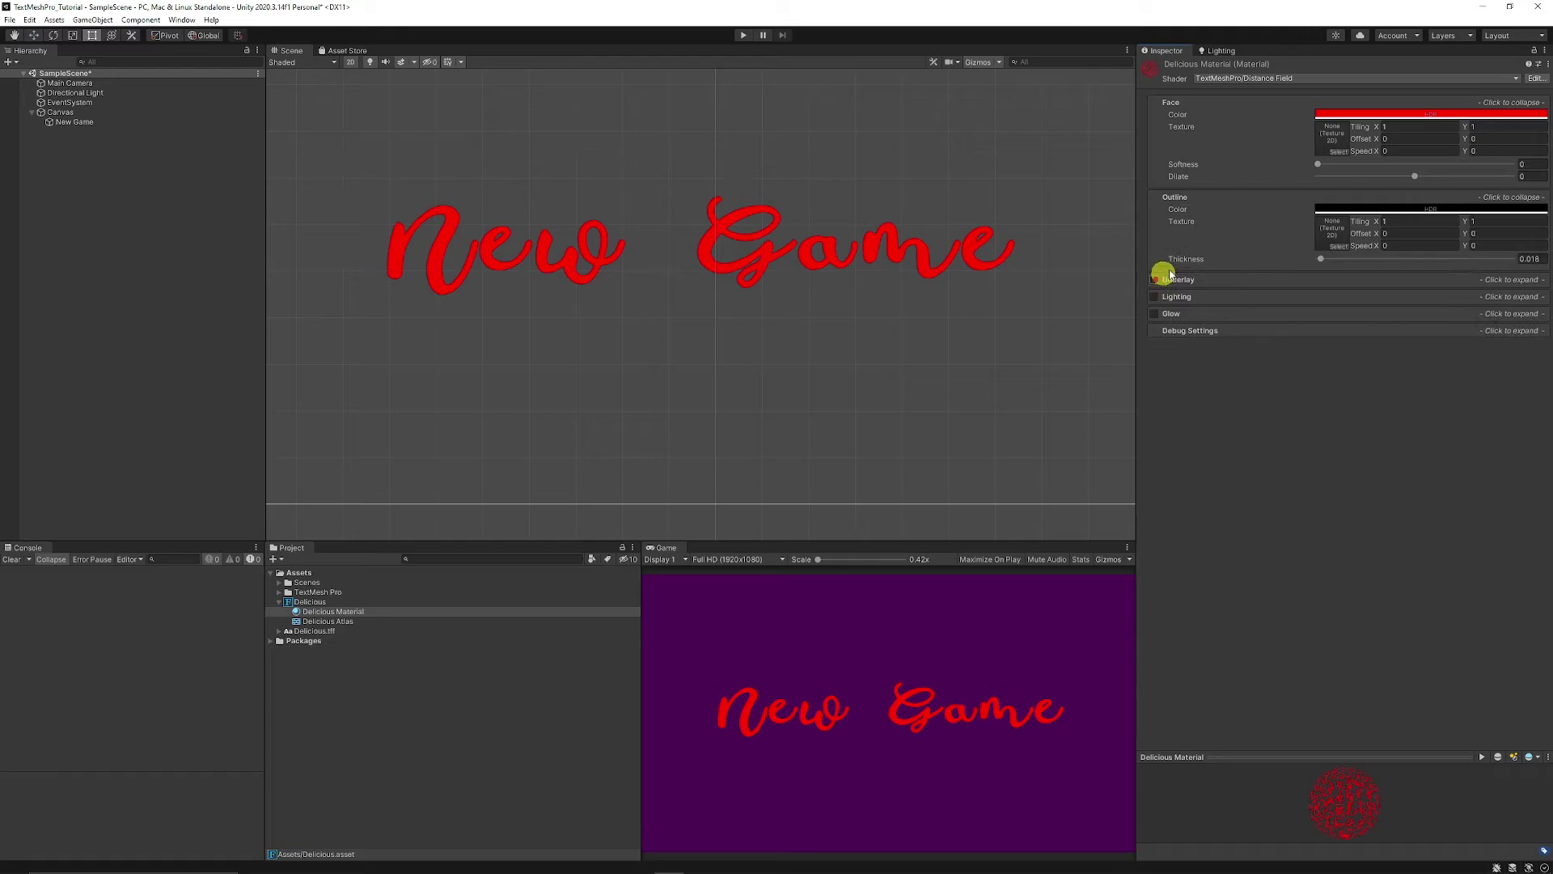
click(1352, 212)
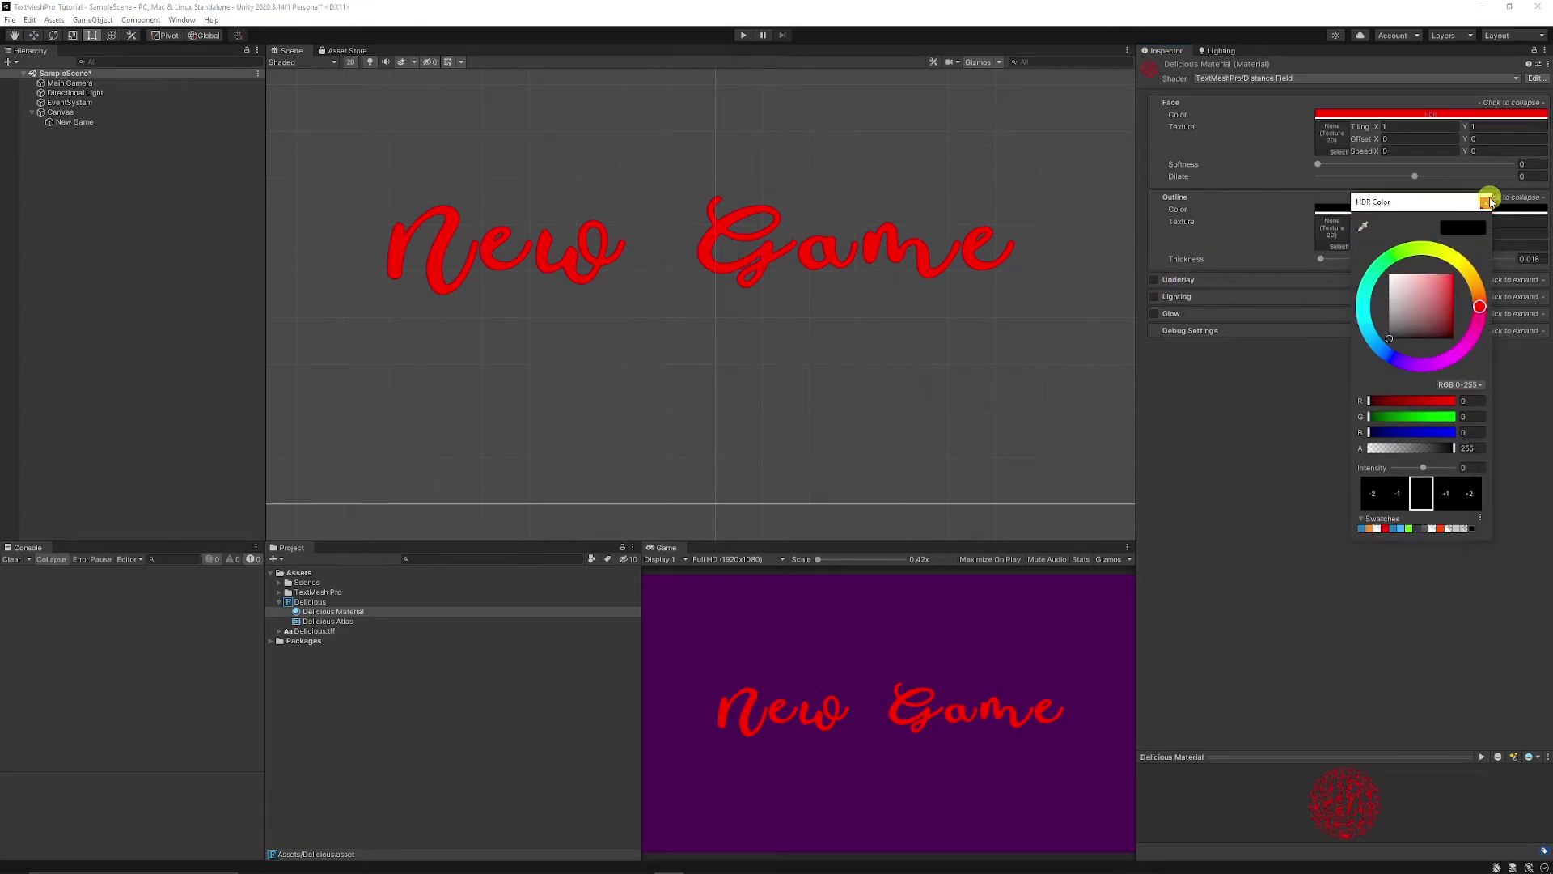
click(1491, 207)
drag(1320, 259, 1358, 260)
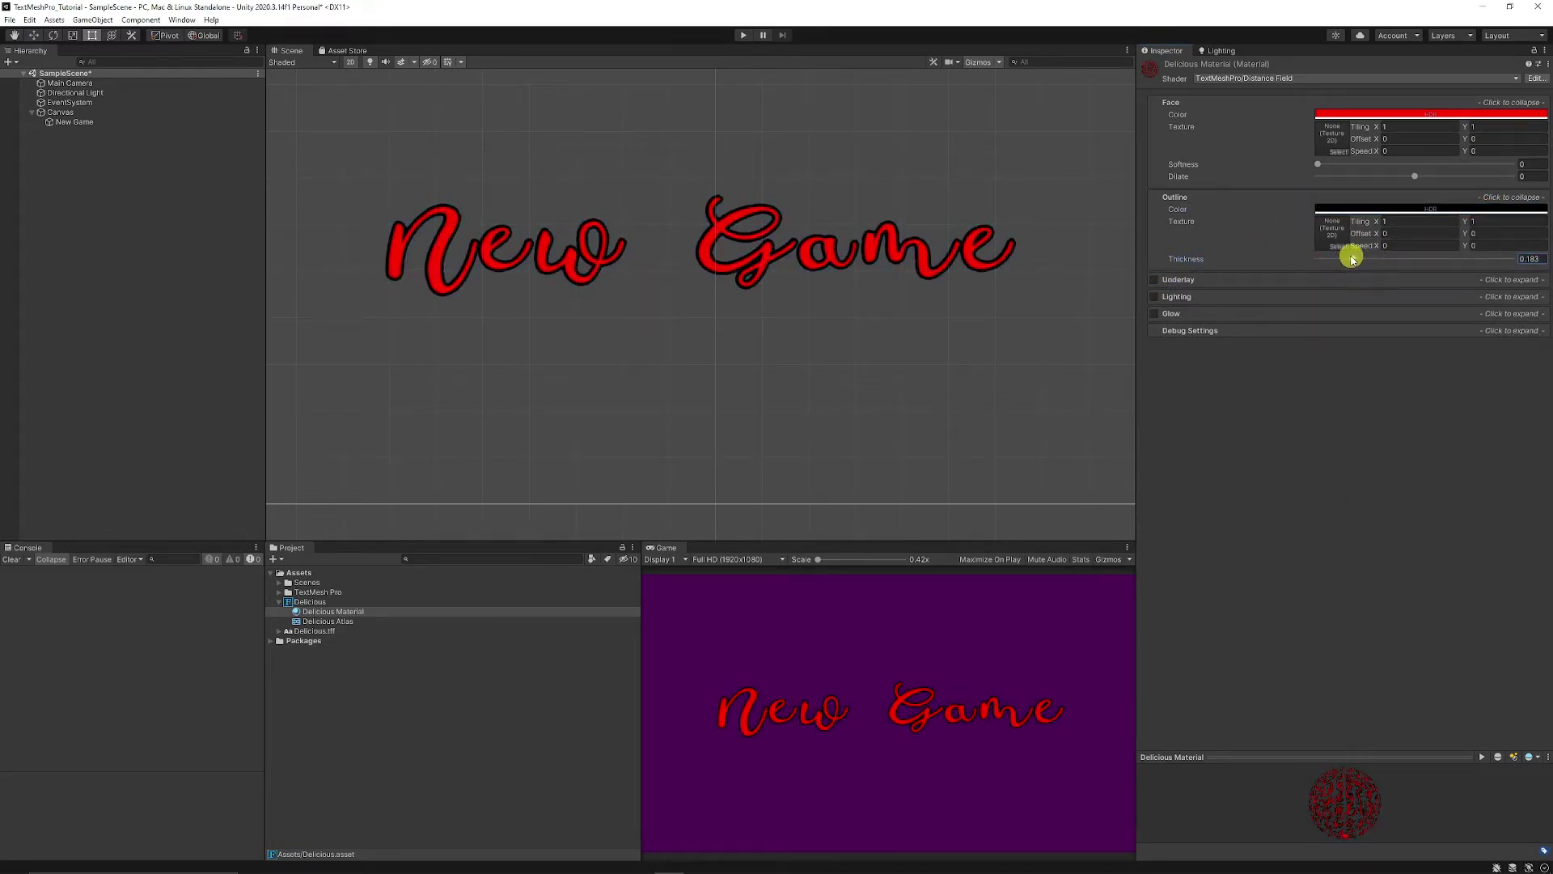
Enable the Delicious Material's glow and duplicate the material in Assets as Delicious Material V2
click(1157, 314)
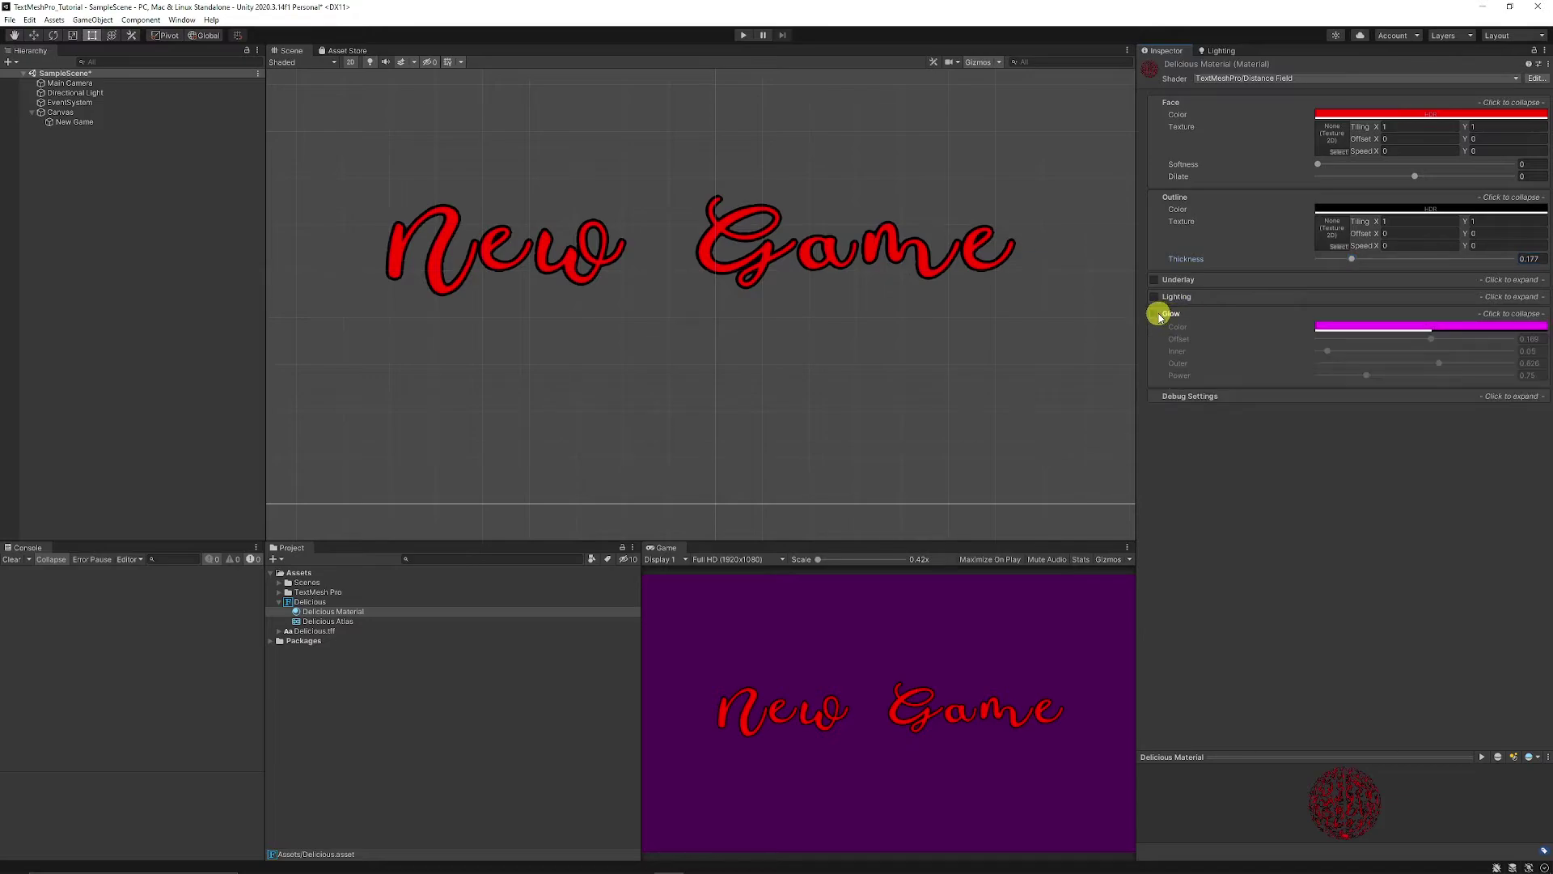
click(1190, 315)
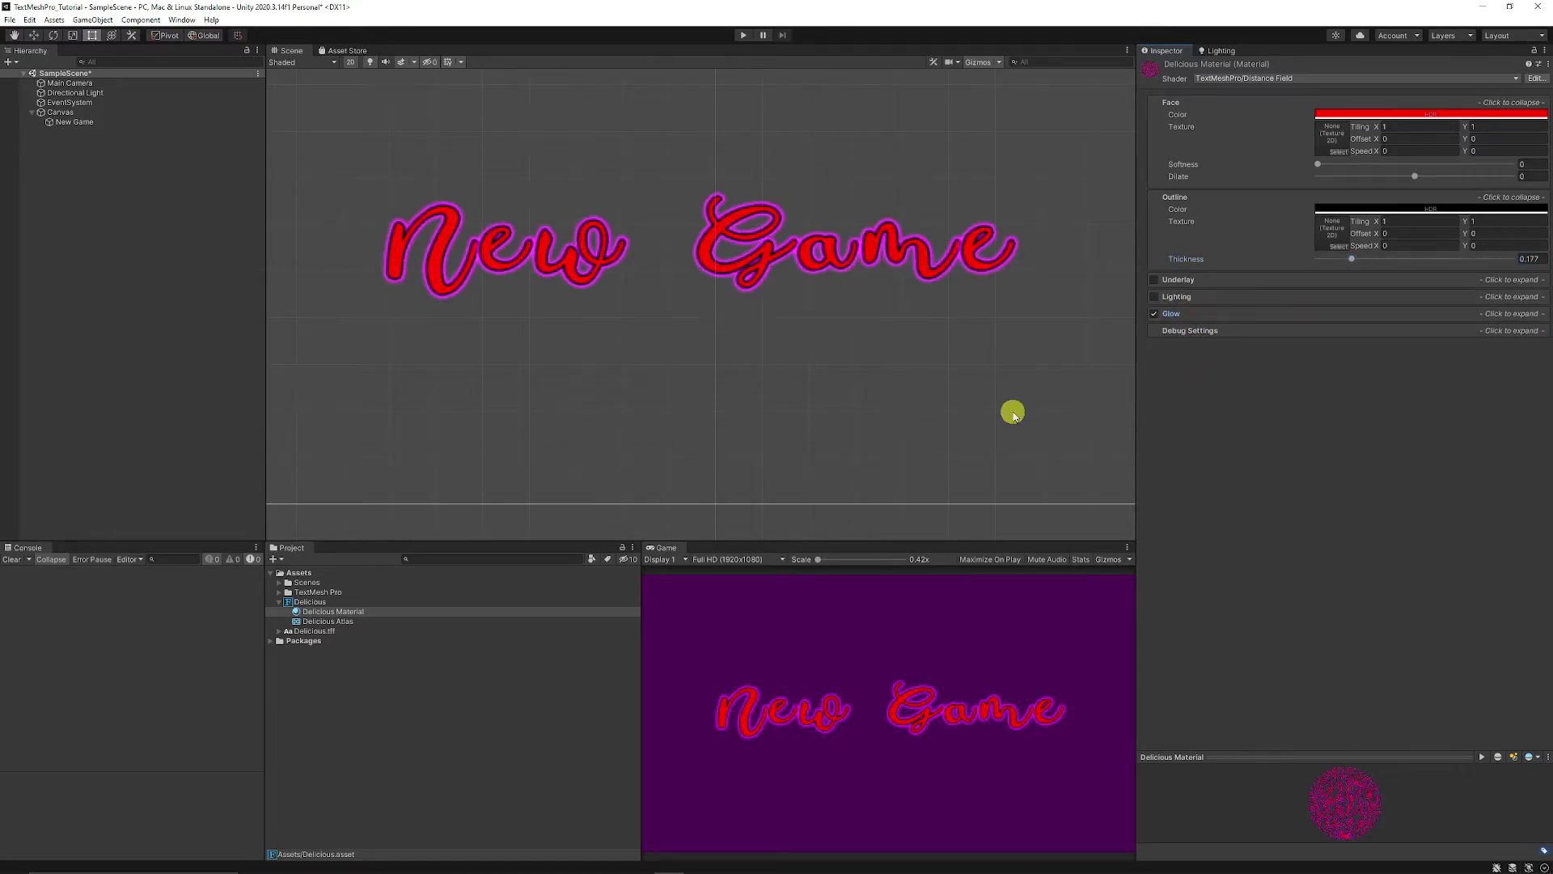
click(348, 612)
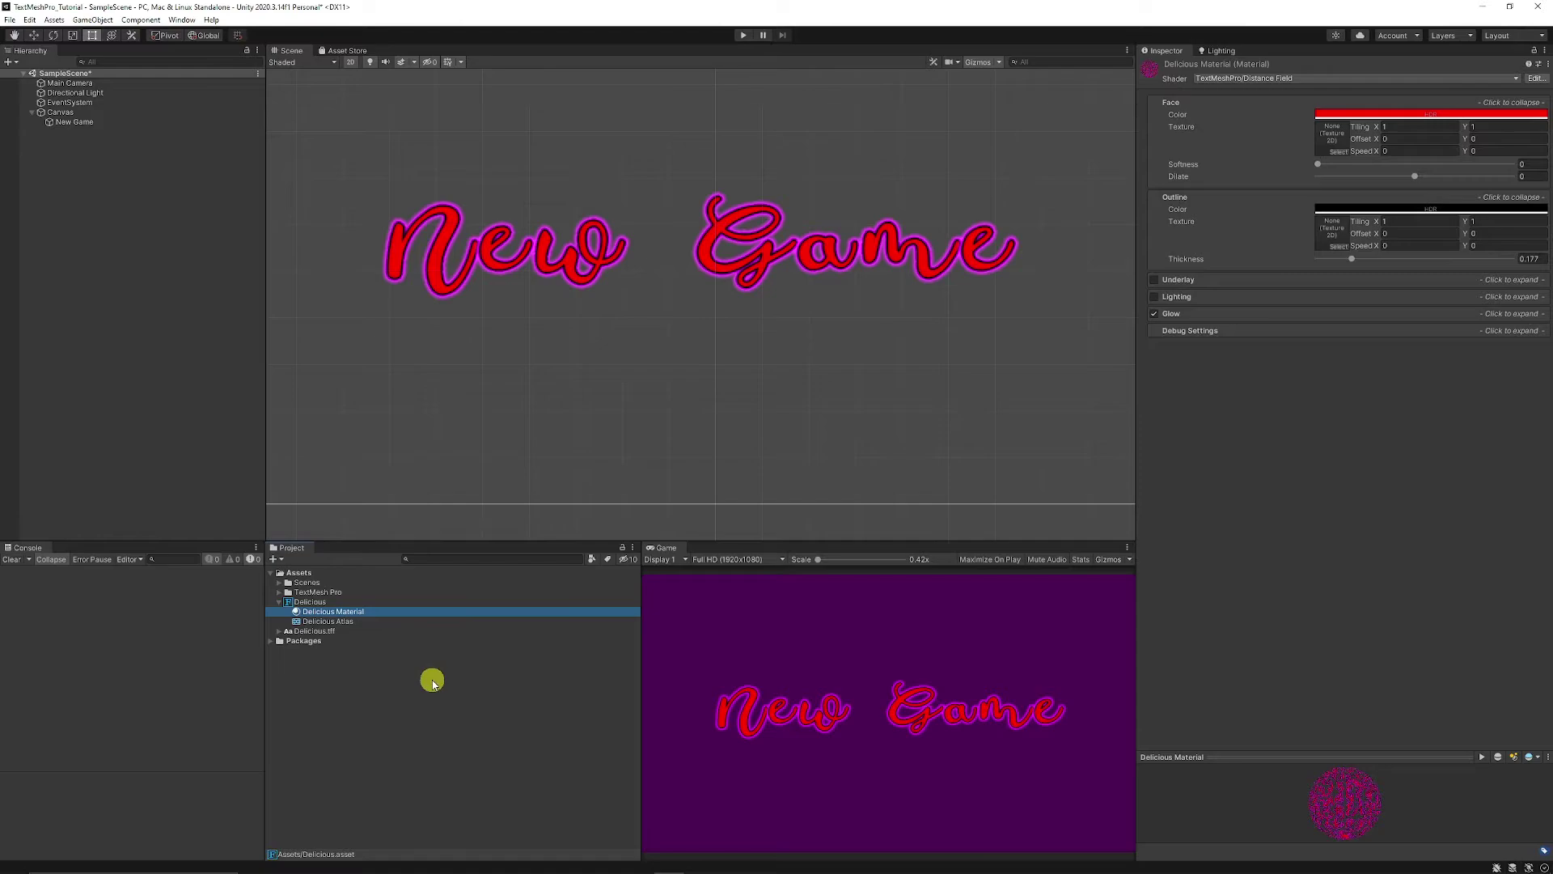
key(ctrl+d)
mouse_move(332, 603)
mouse_down()
mouse_move(331, 624)
mouse_move(329, 605)
mouse_up()
click(326, 603)
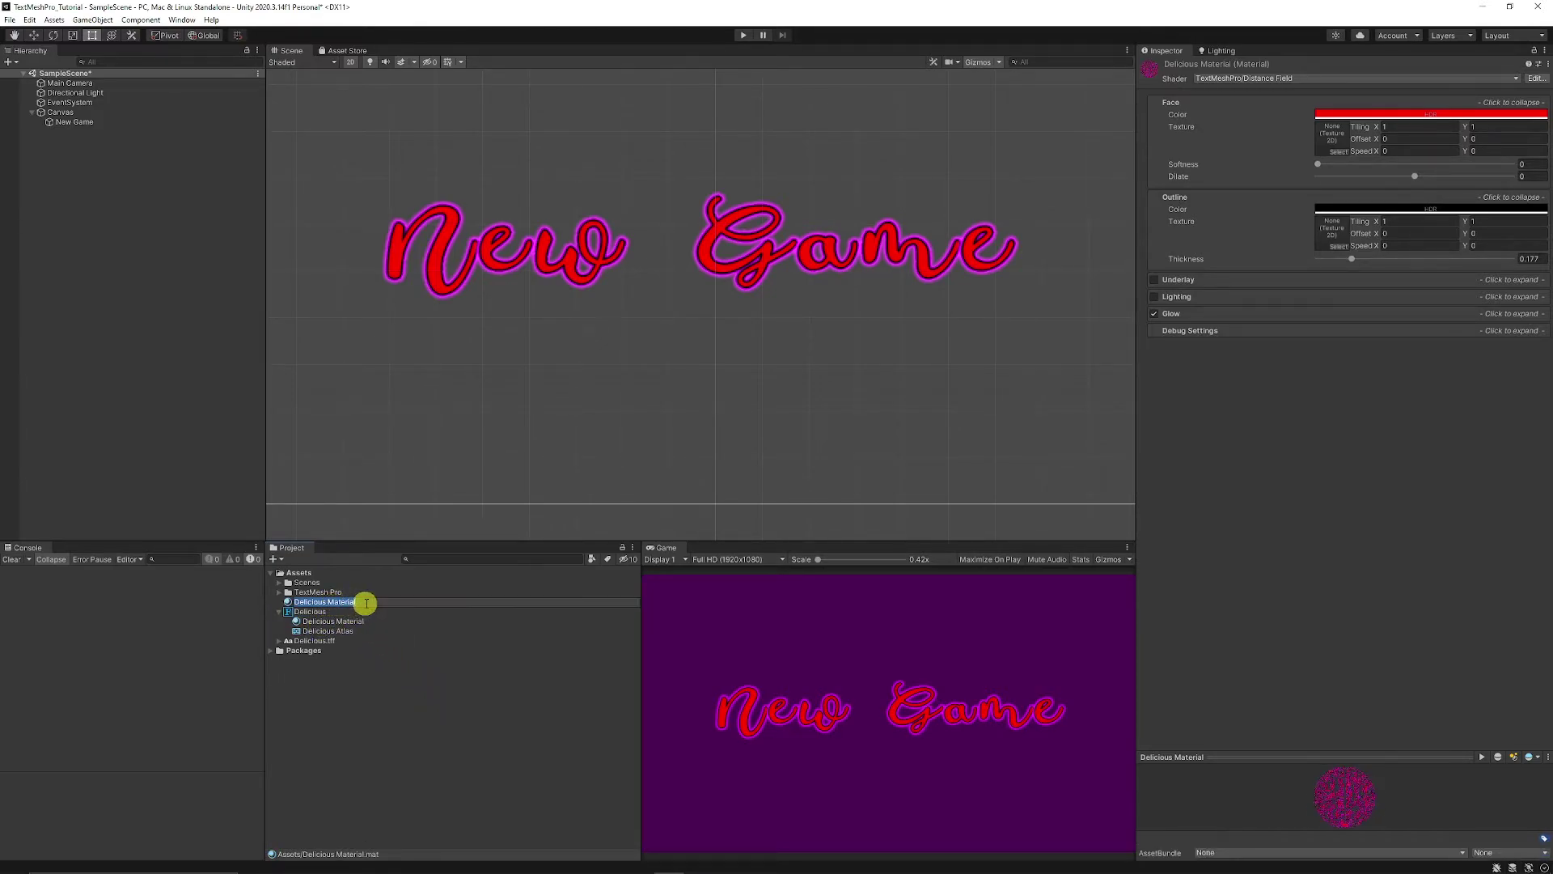
key(BackSpace)
text(Delicious Material V2)
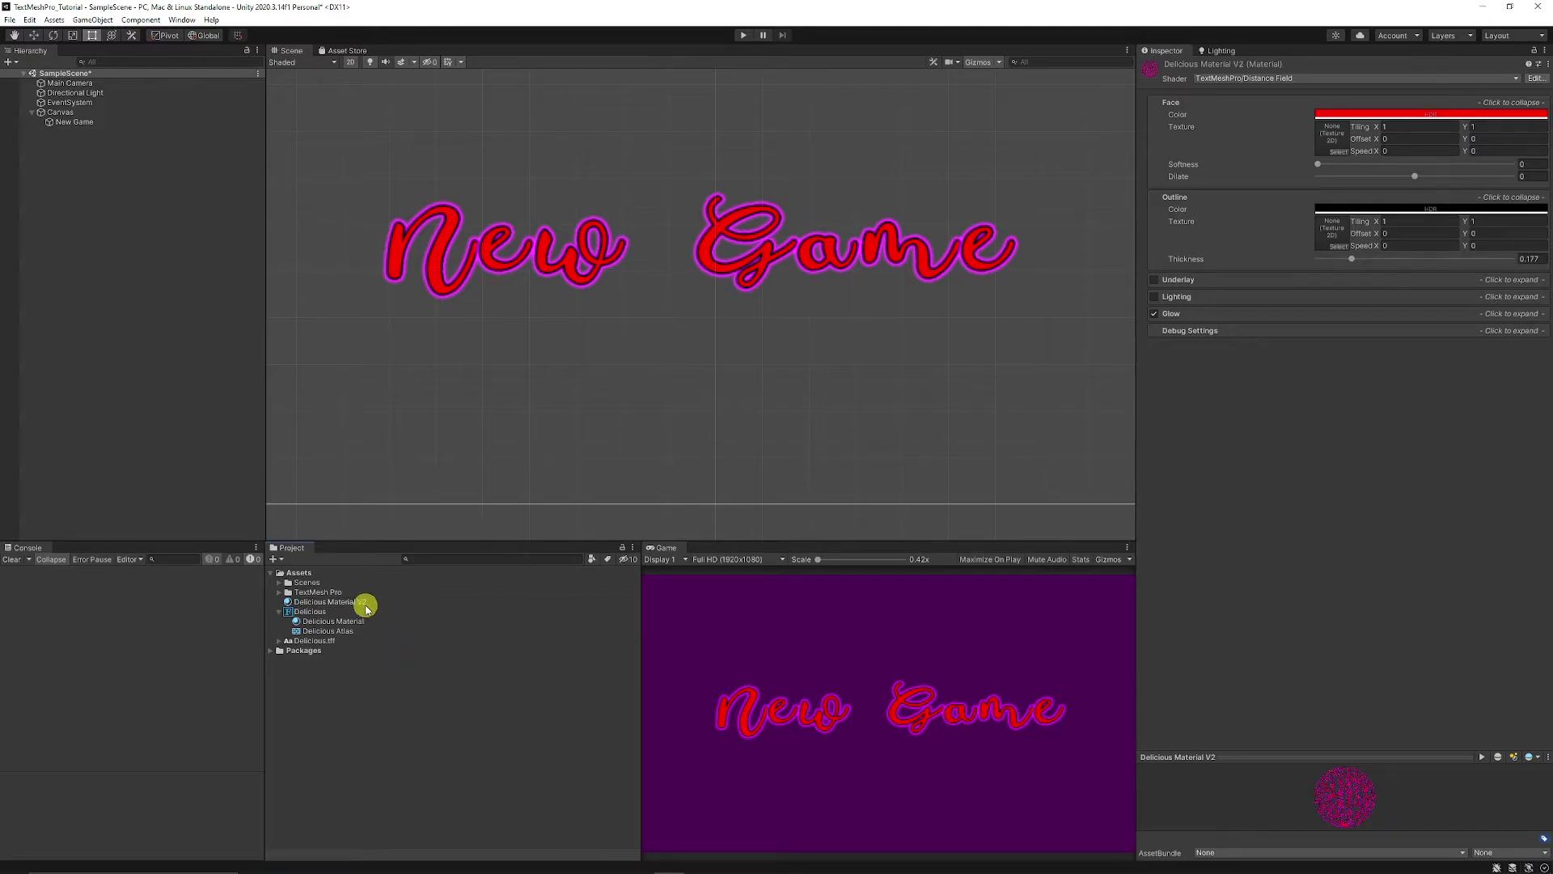
key(Return)
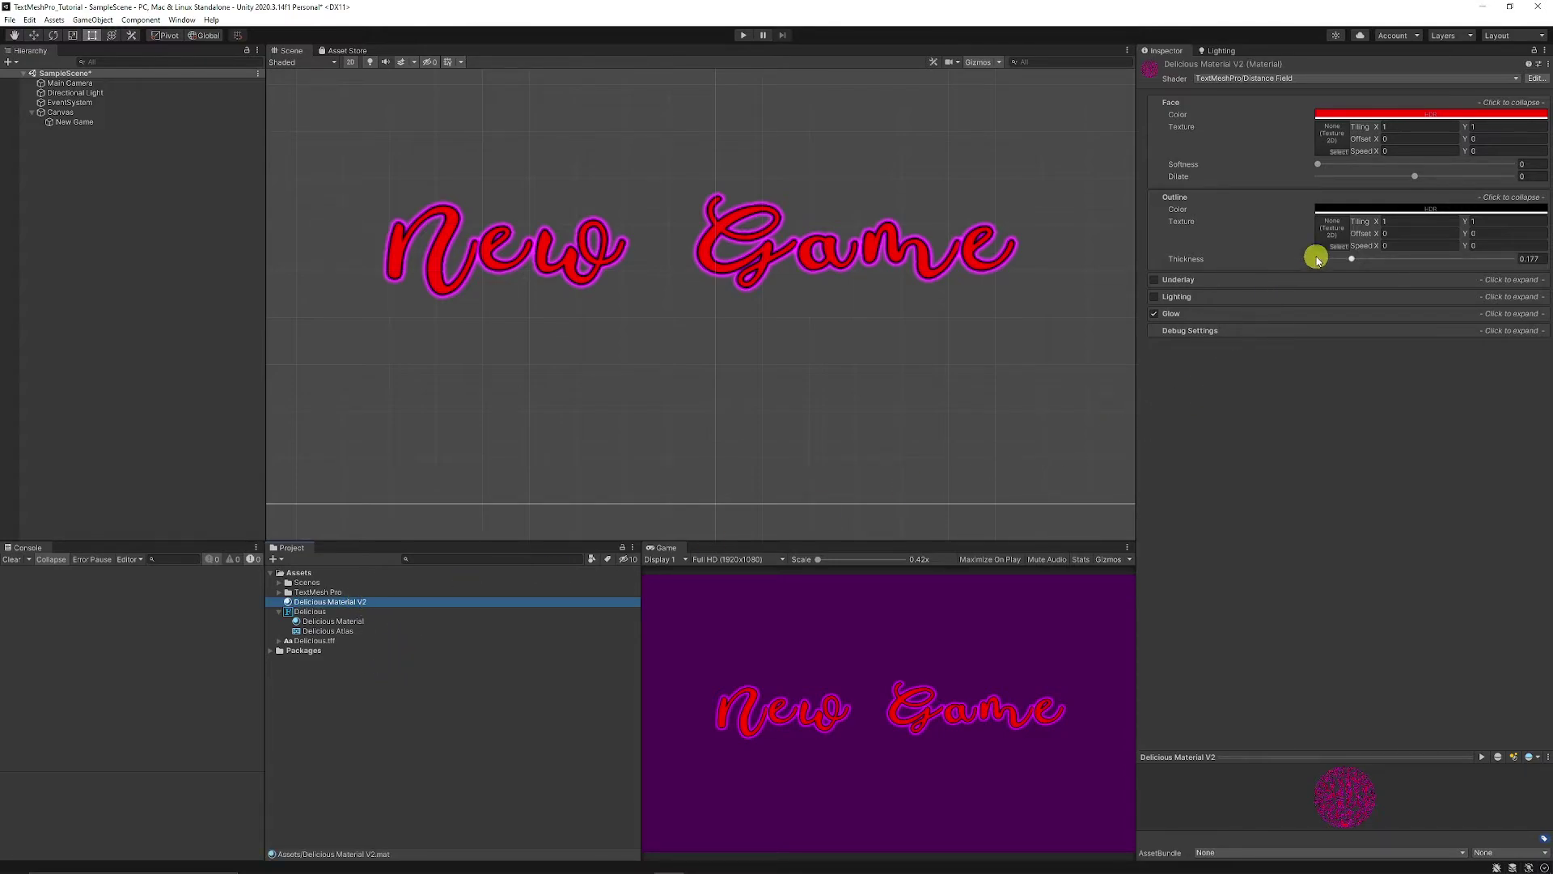
Set Delicious Material V2's glow colour to yellow and its face colour to white
click(1173, 313)
click(1343, 327)
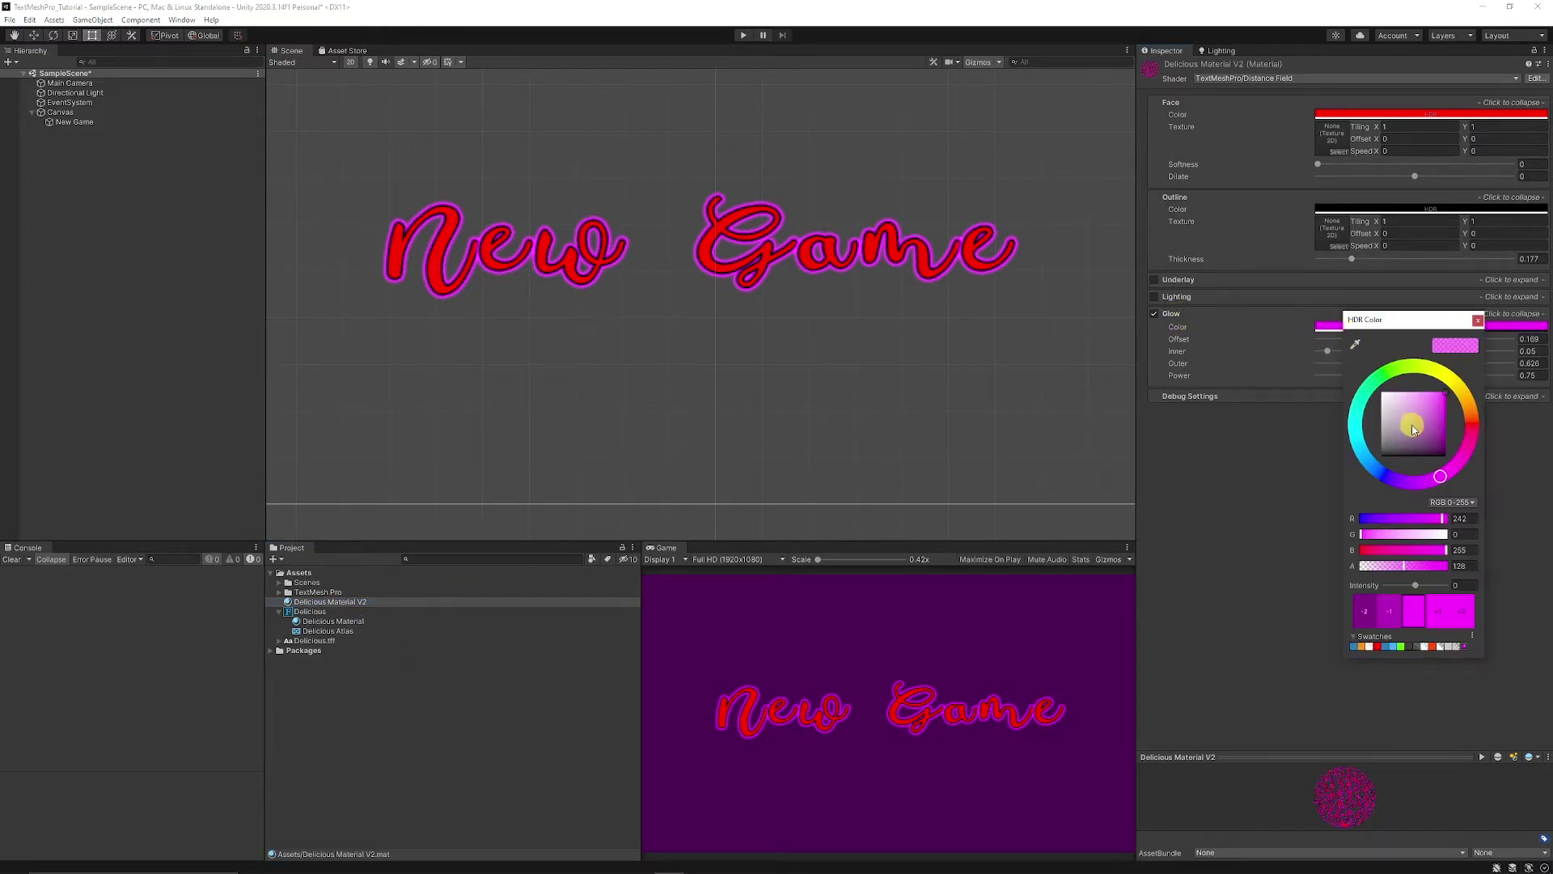
click(1449, 377)
click(1479, 320)
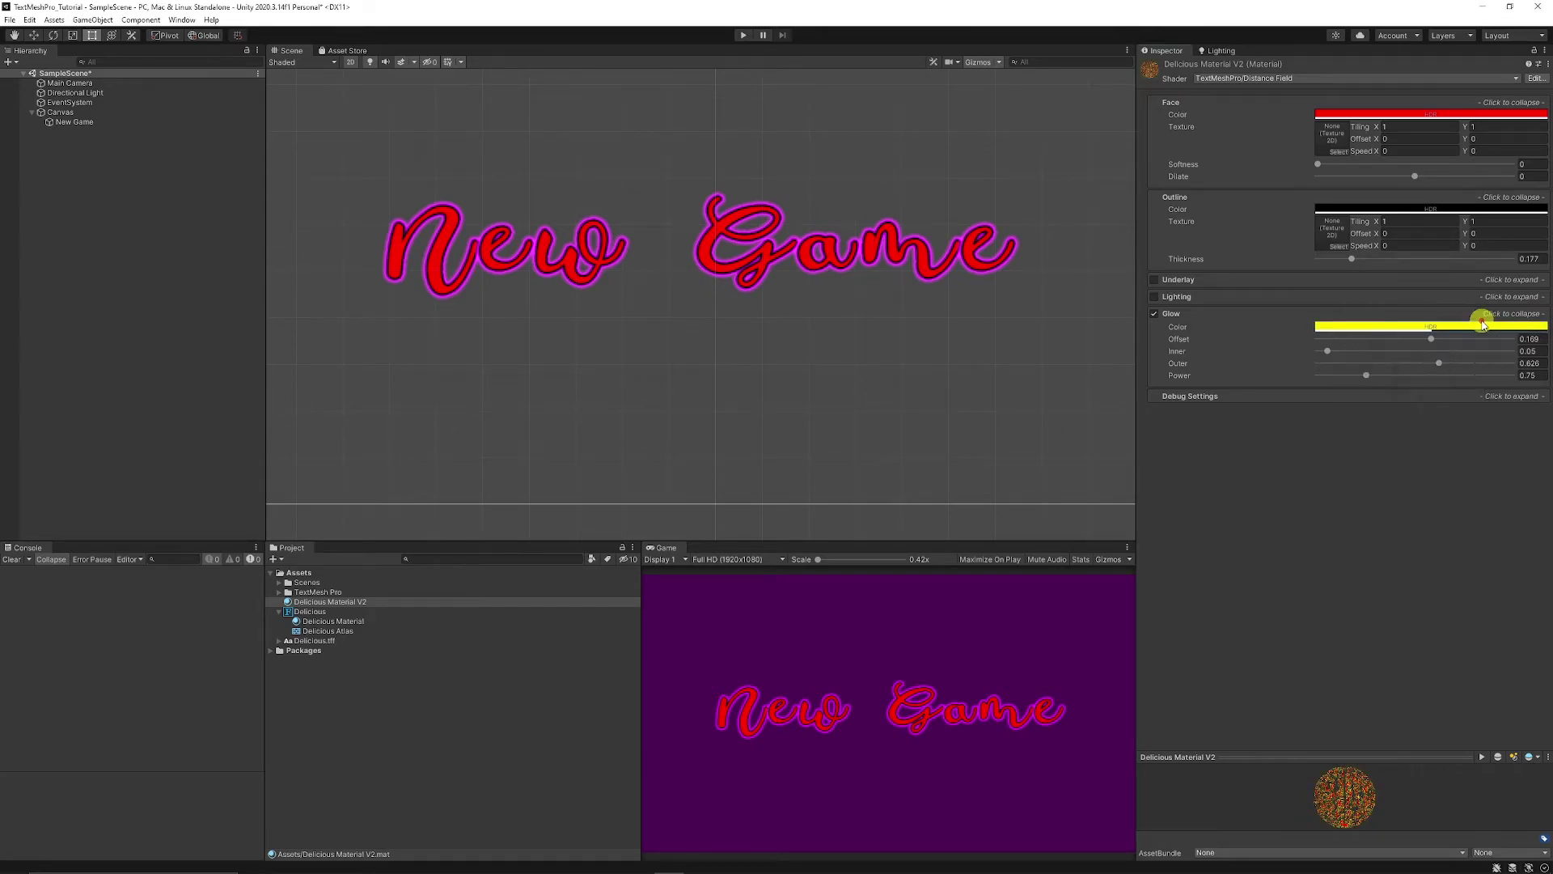
click(1362, 115)
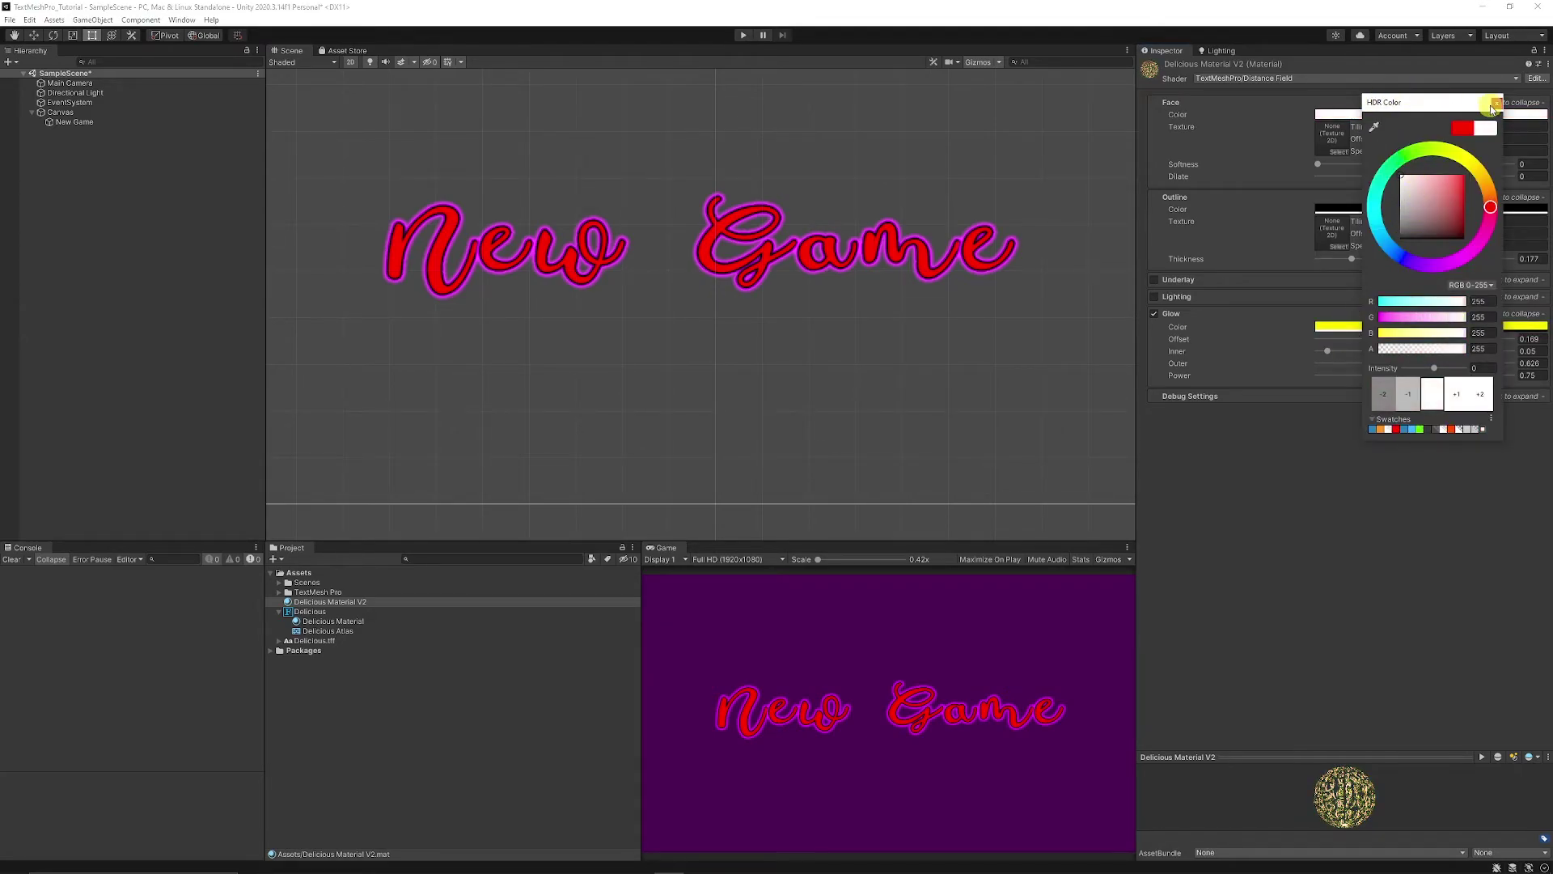
click(1493, 108)
Apply Delicious Material V2 to the New Game text and collapse the Delicious font asset in the project
click(91, 121)
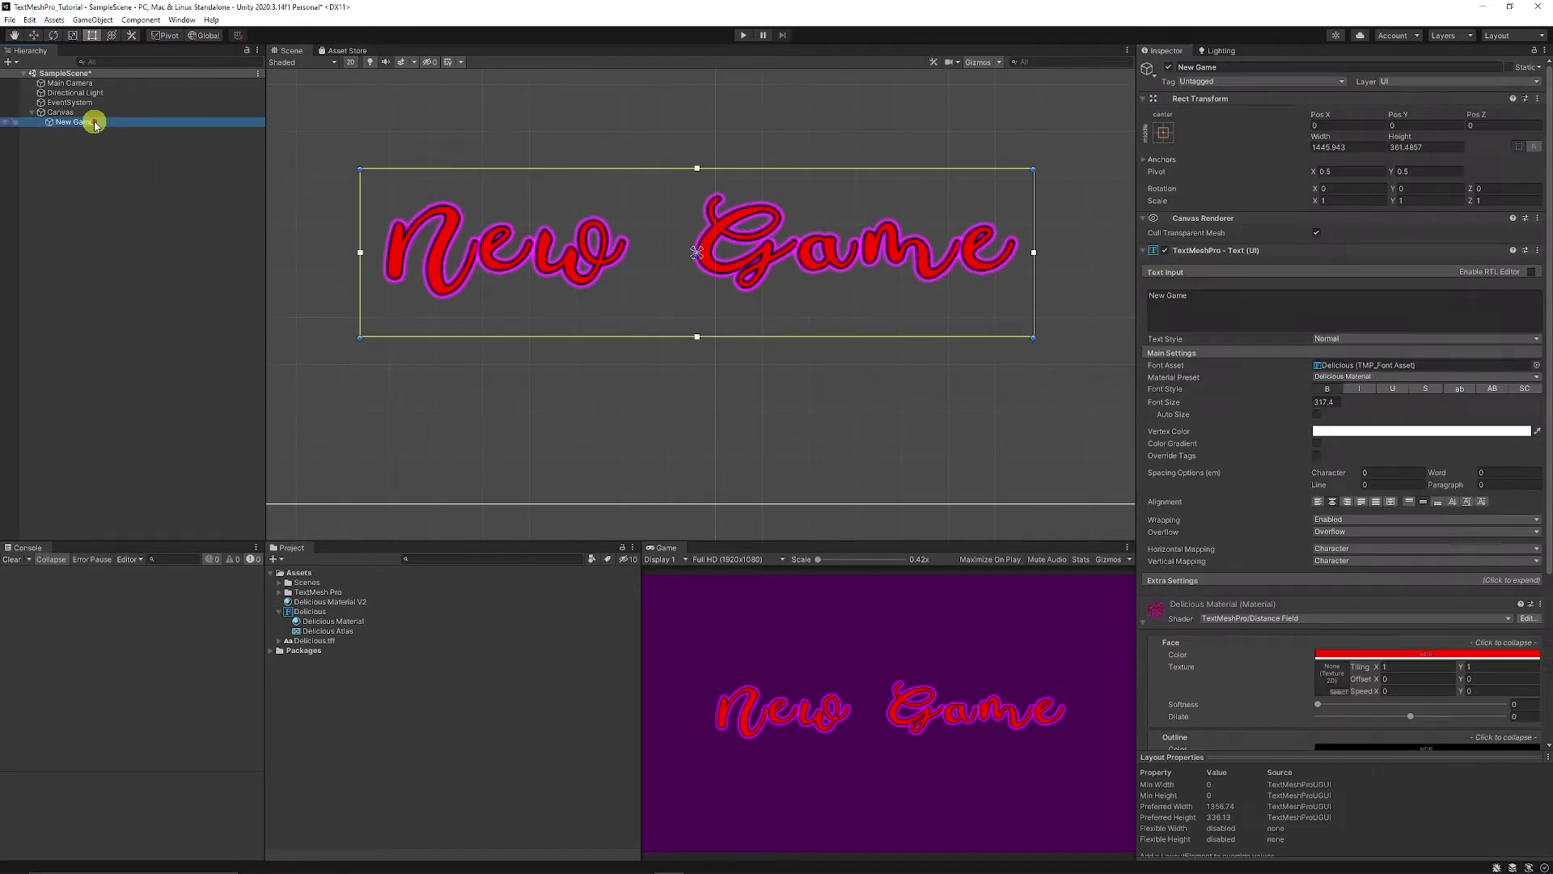
drag(347, 602, 1157, 686)
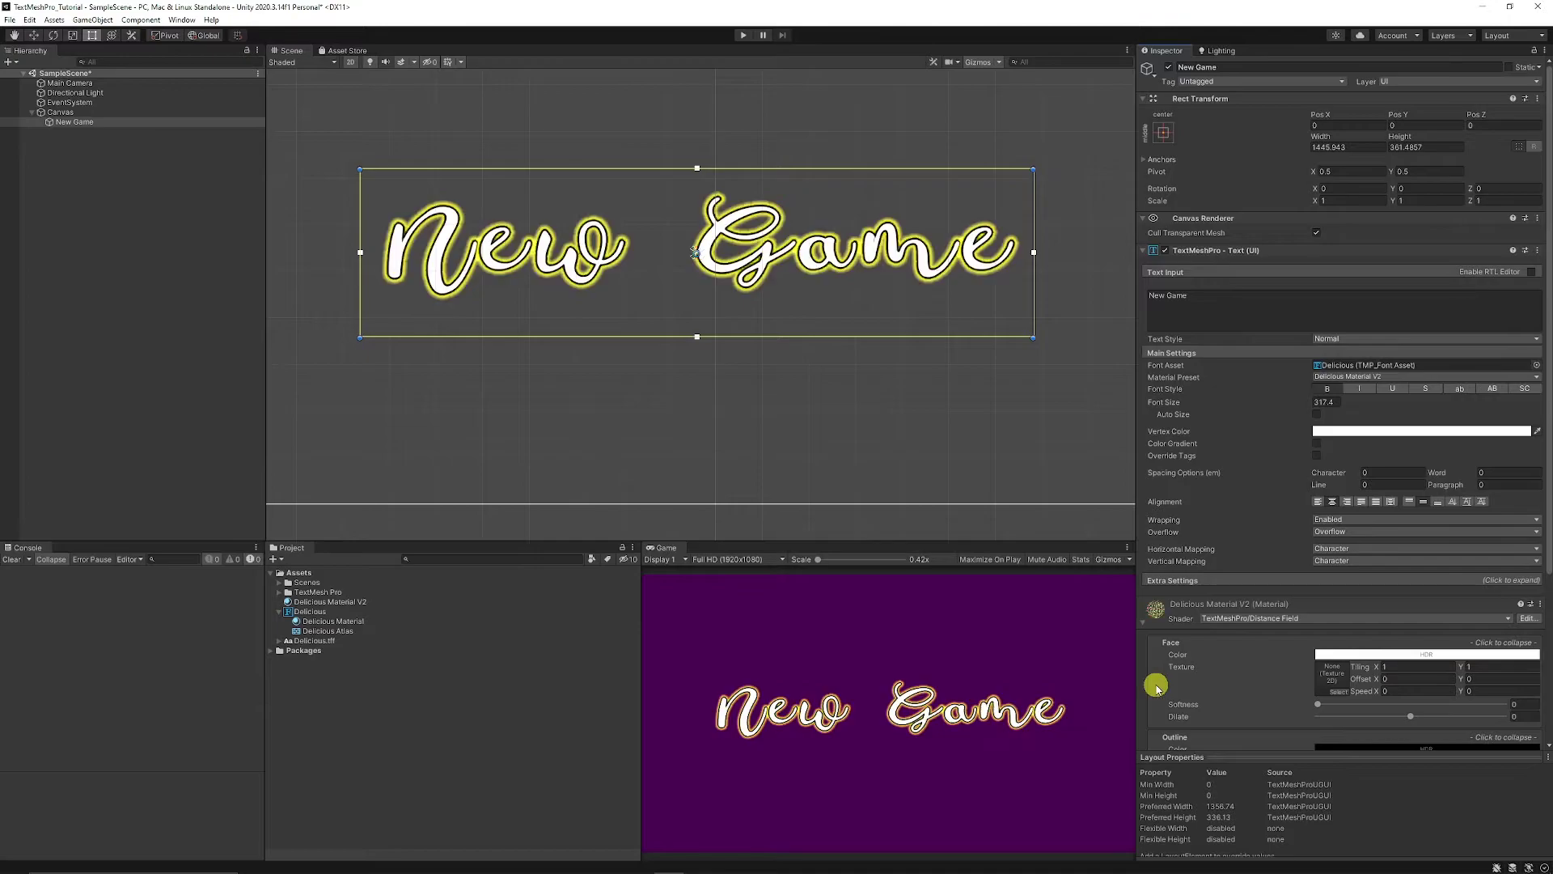
click(280, 613)
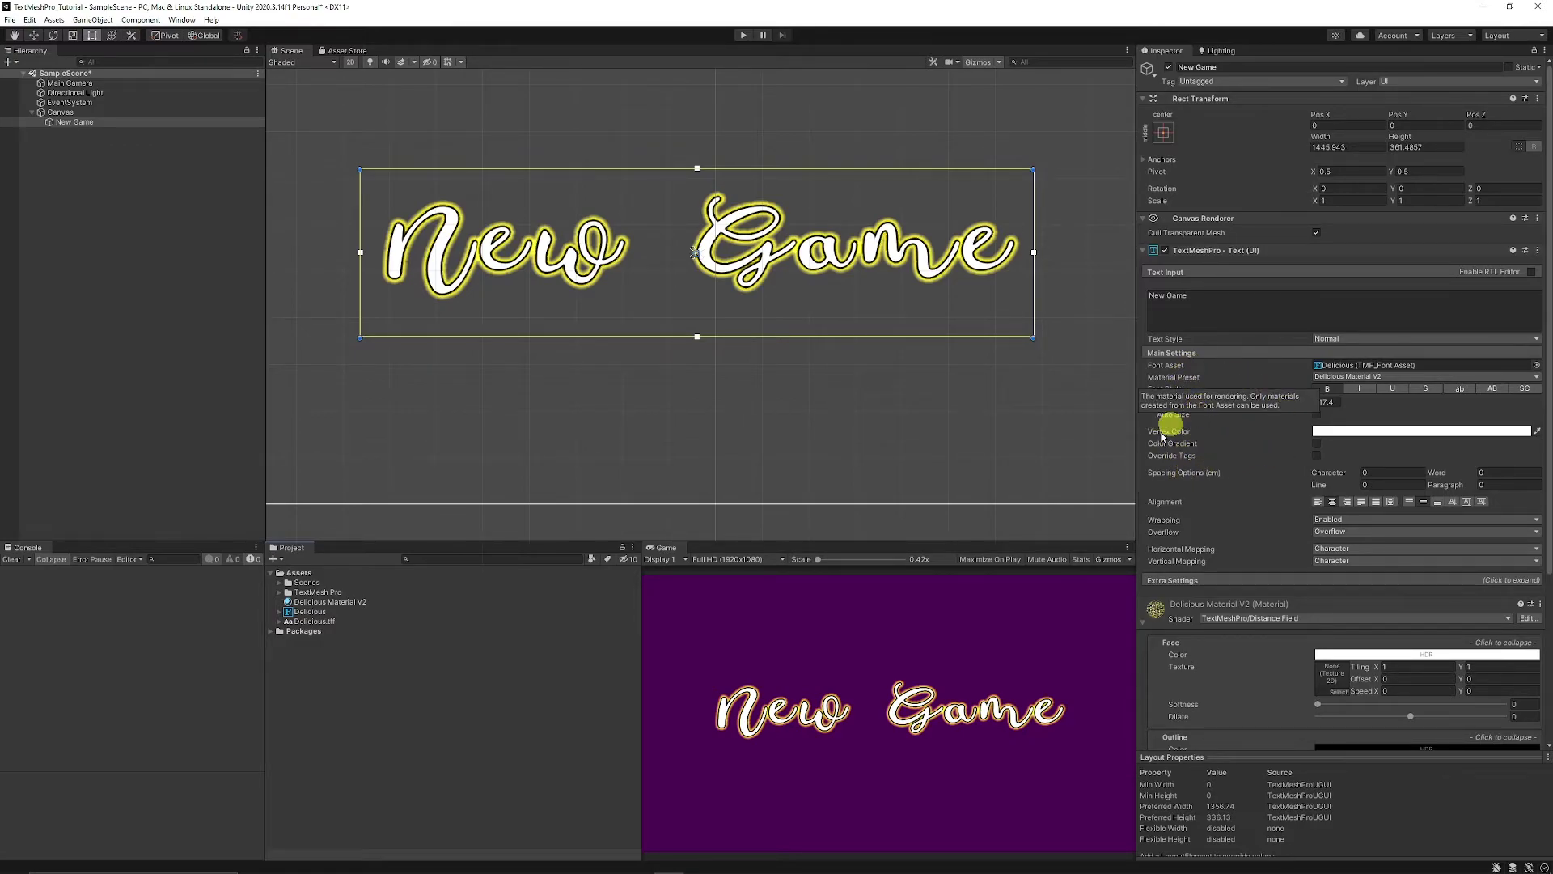
Create a C# script named TMPController in Assets and open it in Visual Studio
right_click(329, 725)
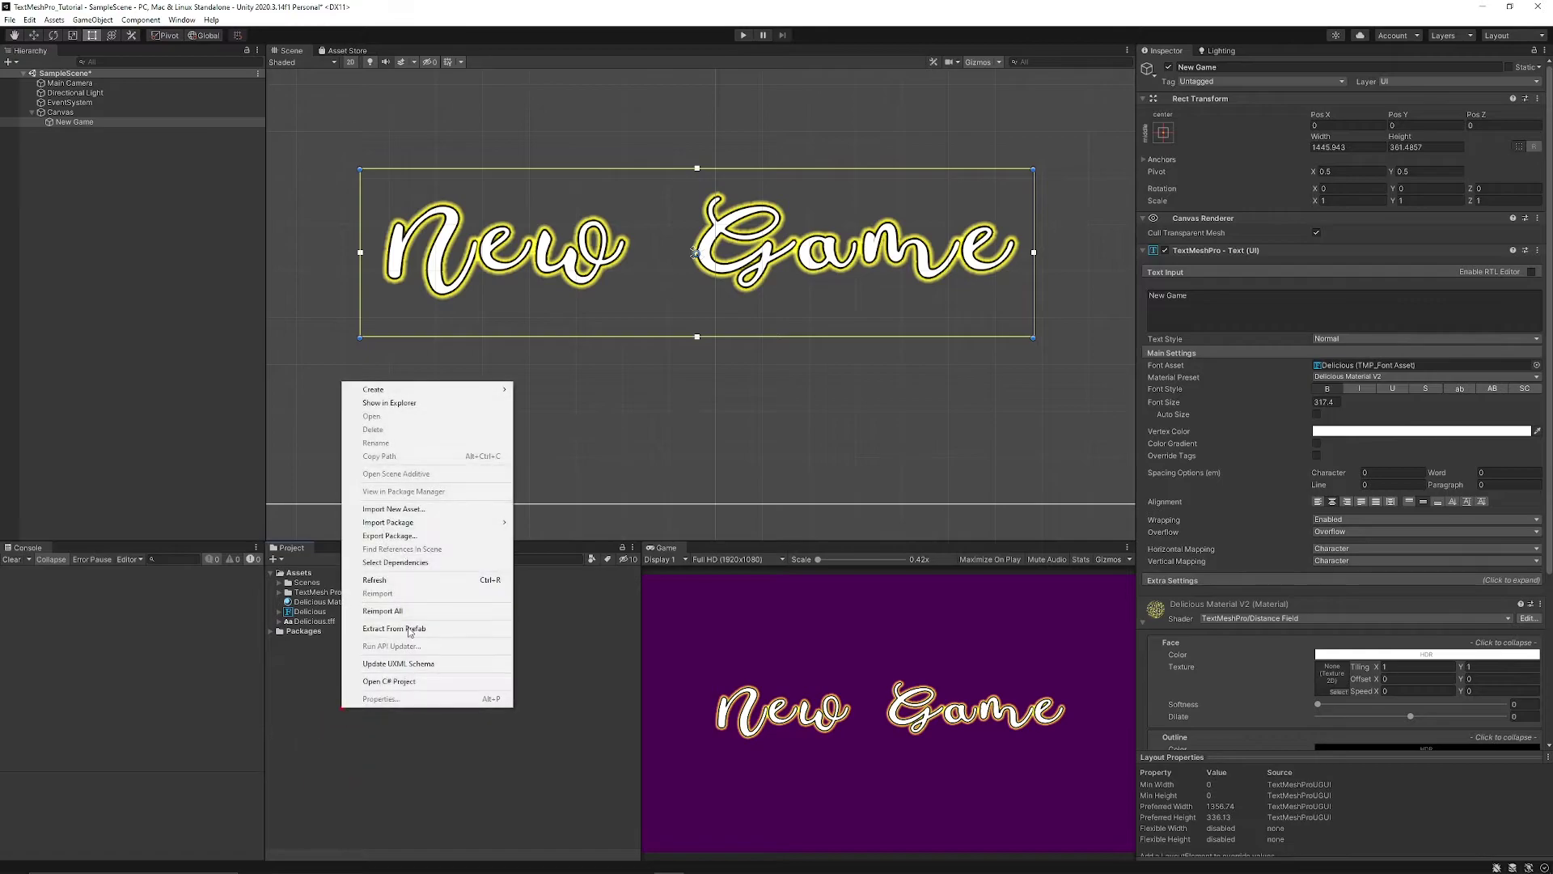
mouse_move(428, 390)
click(558, 400)
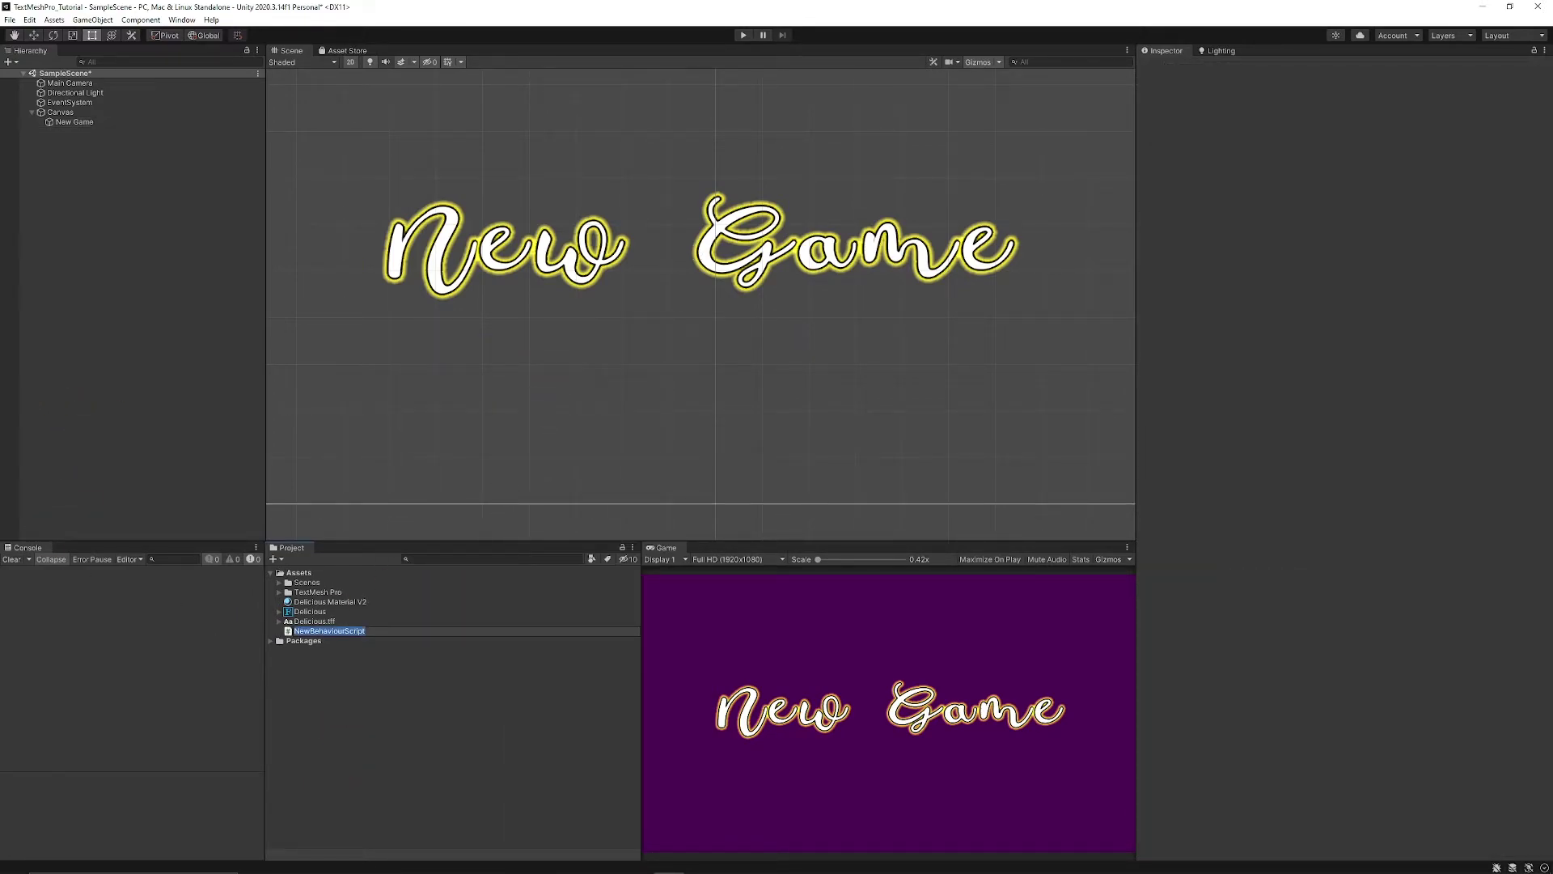
text(TMPController)
key(Return)
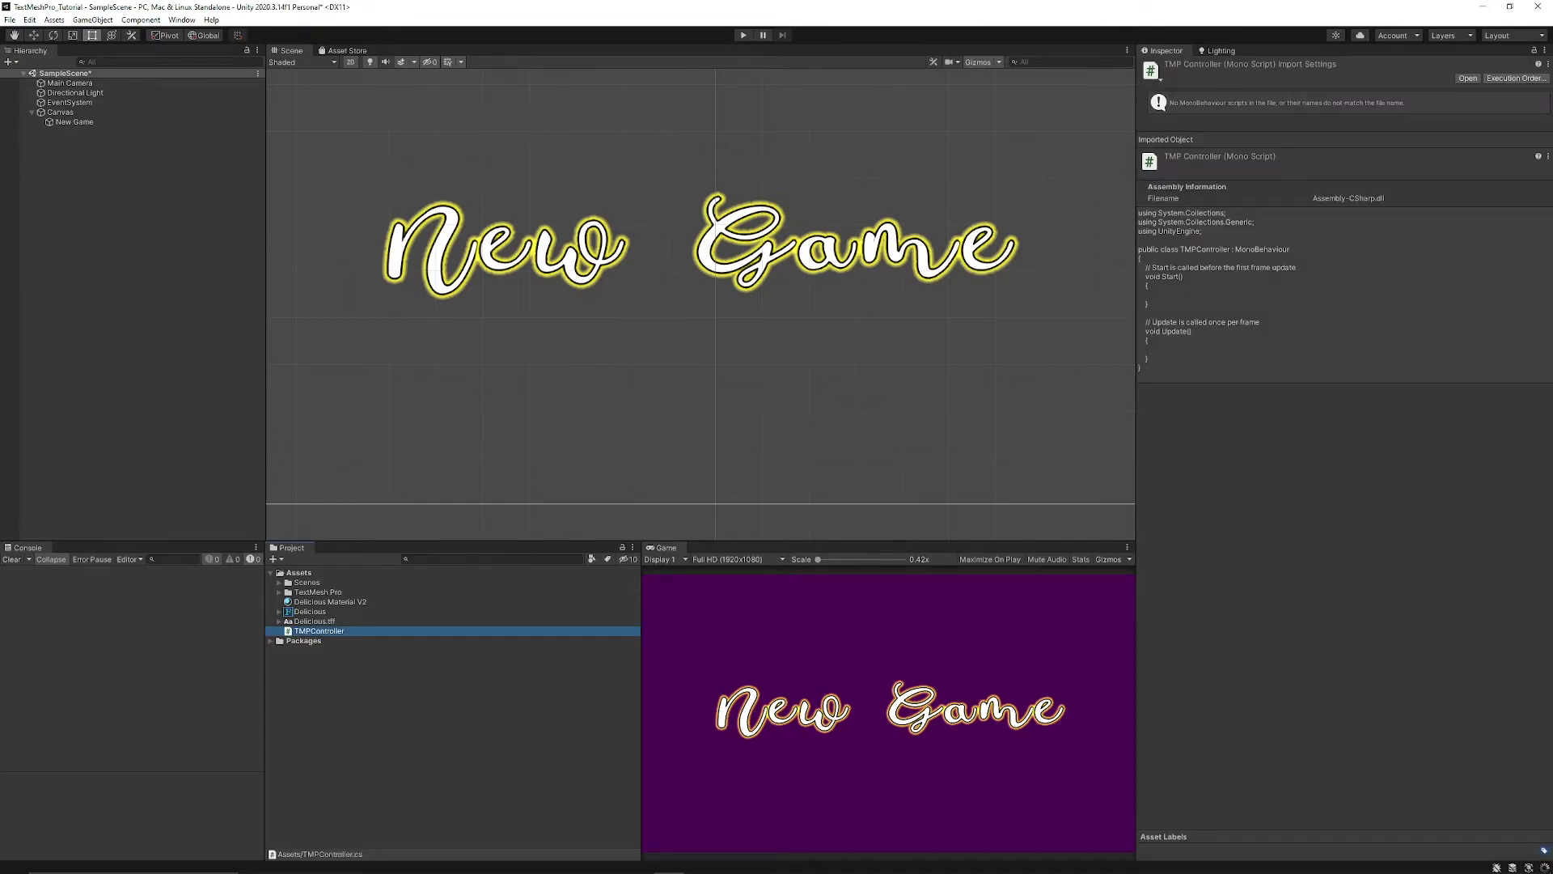
double_click(332, 632)
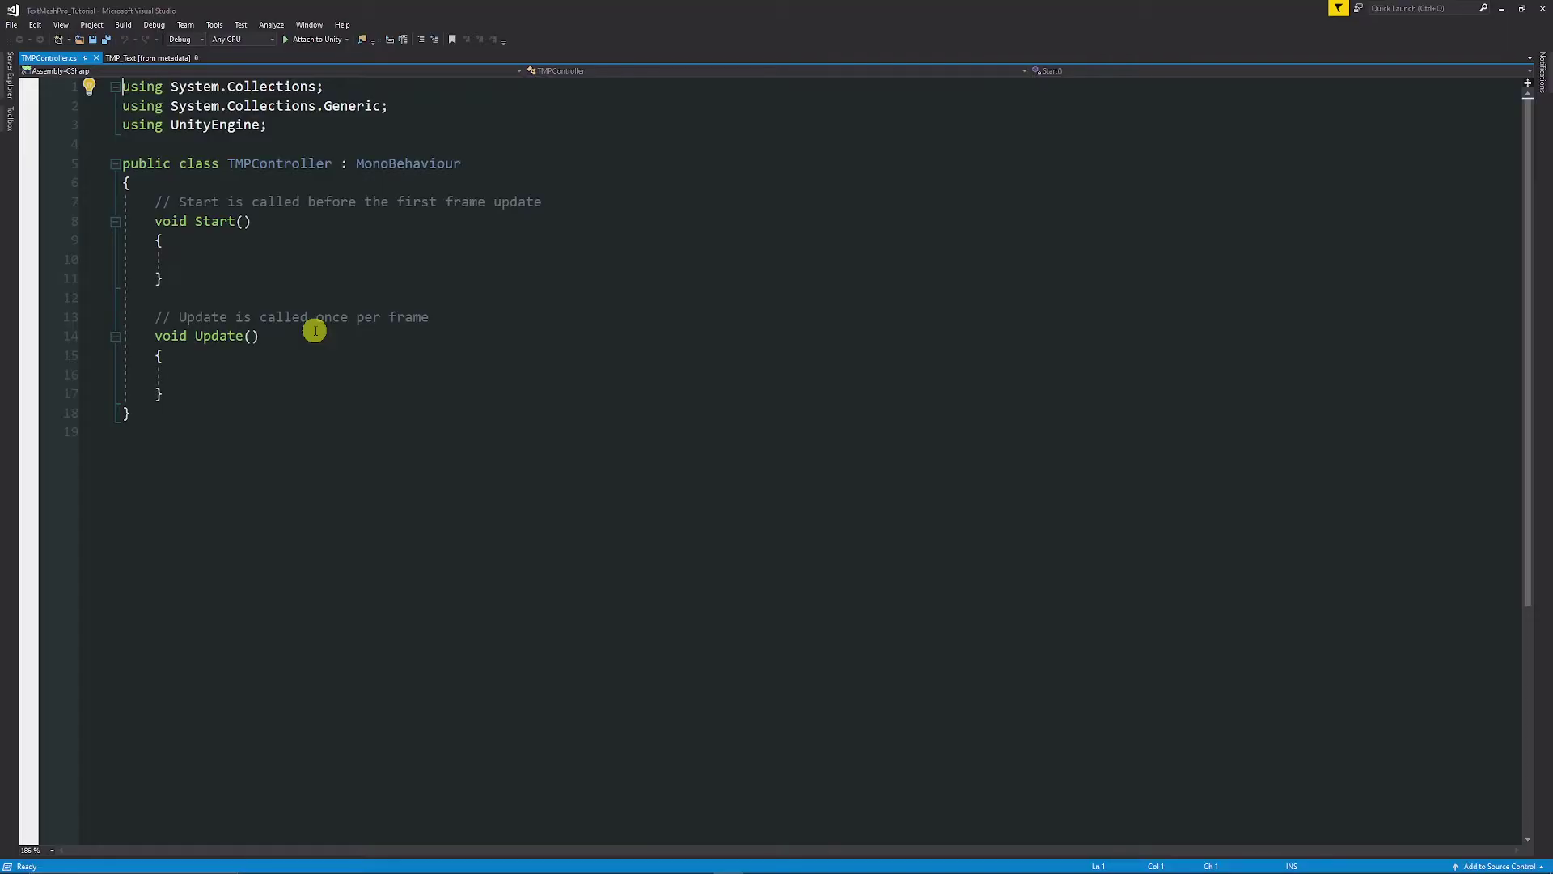
Add "using TMPro;" below the UnityEngine import and delete the default Start and Update methods with their comments
click(295, 127)
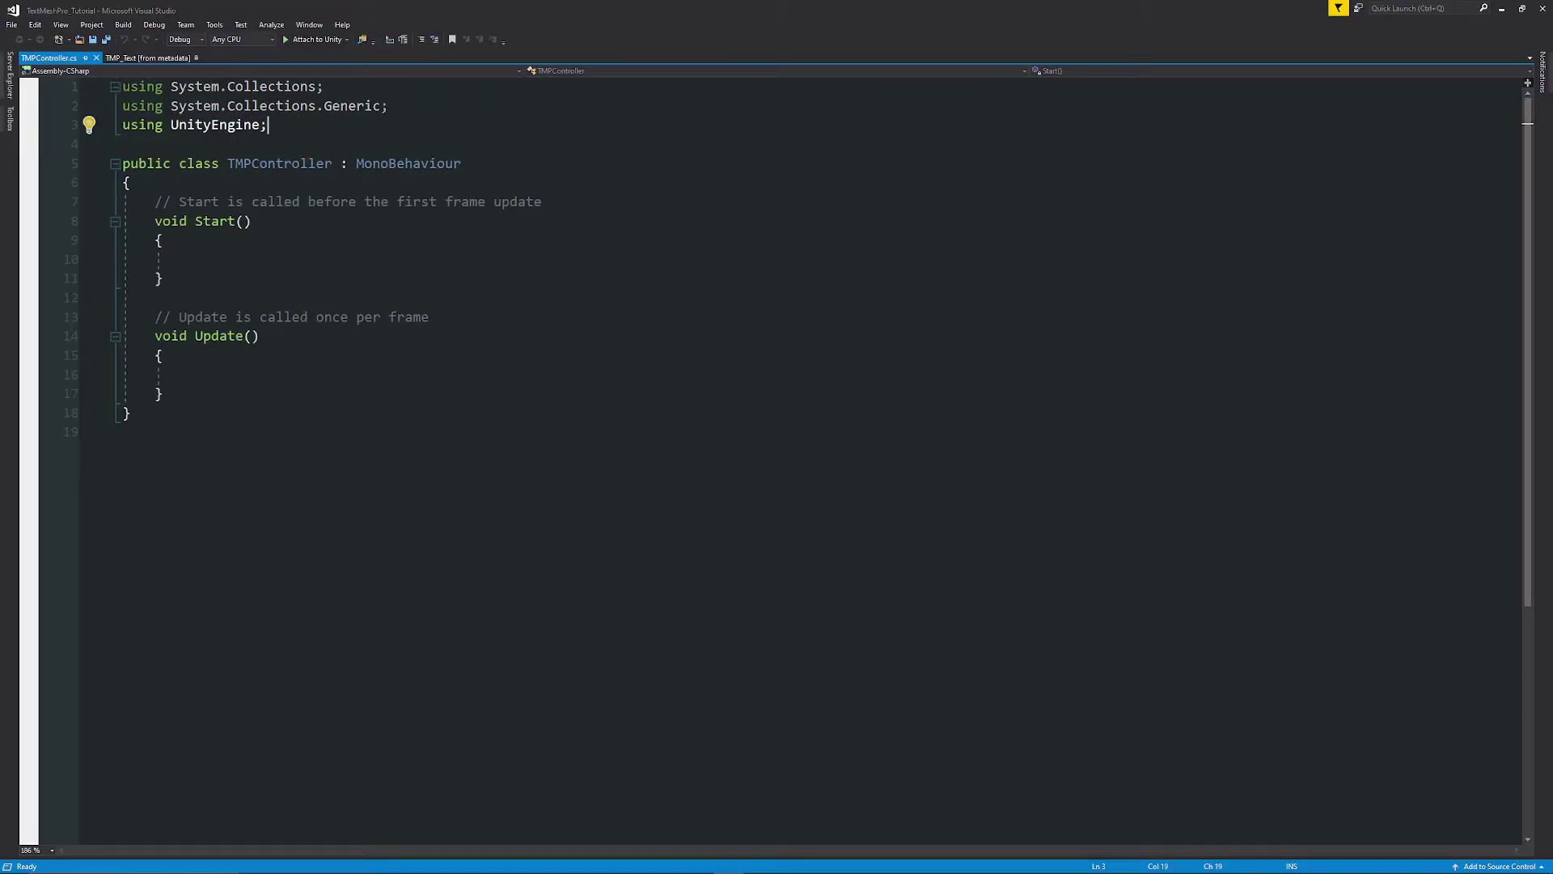
key(Return)
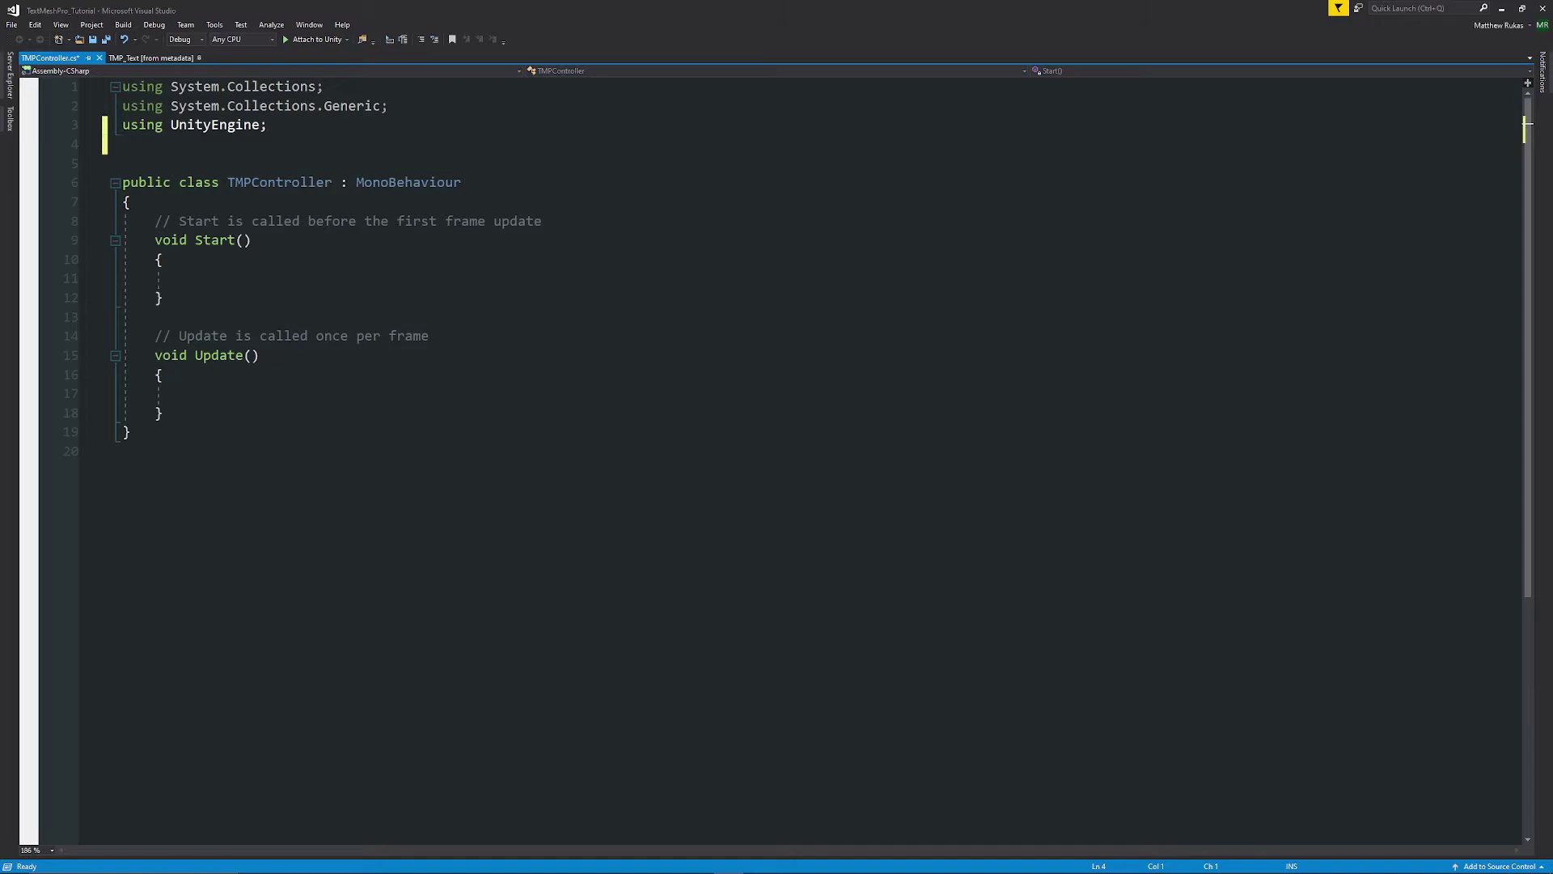
text(using TMP)
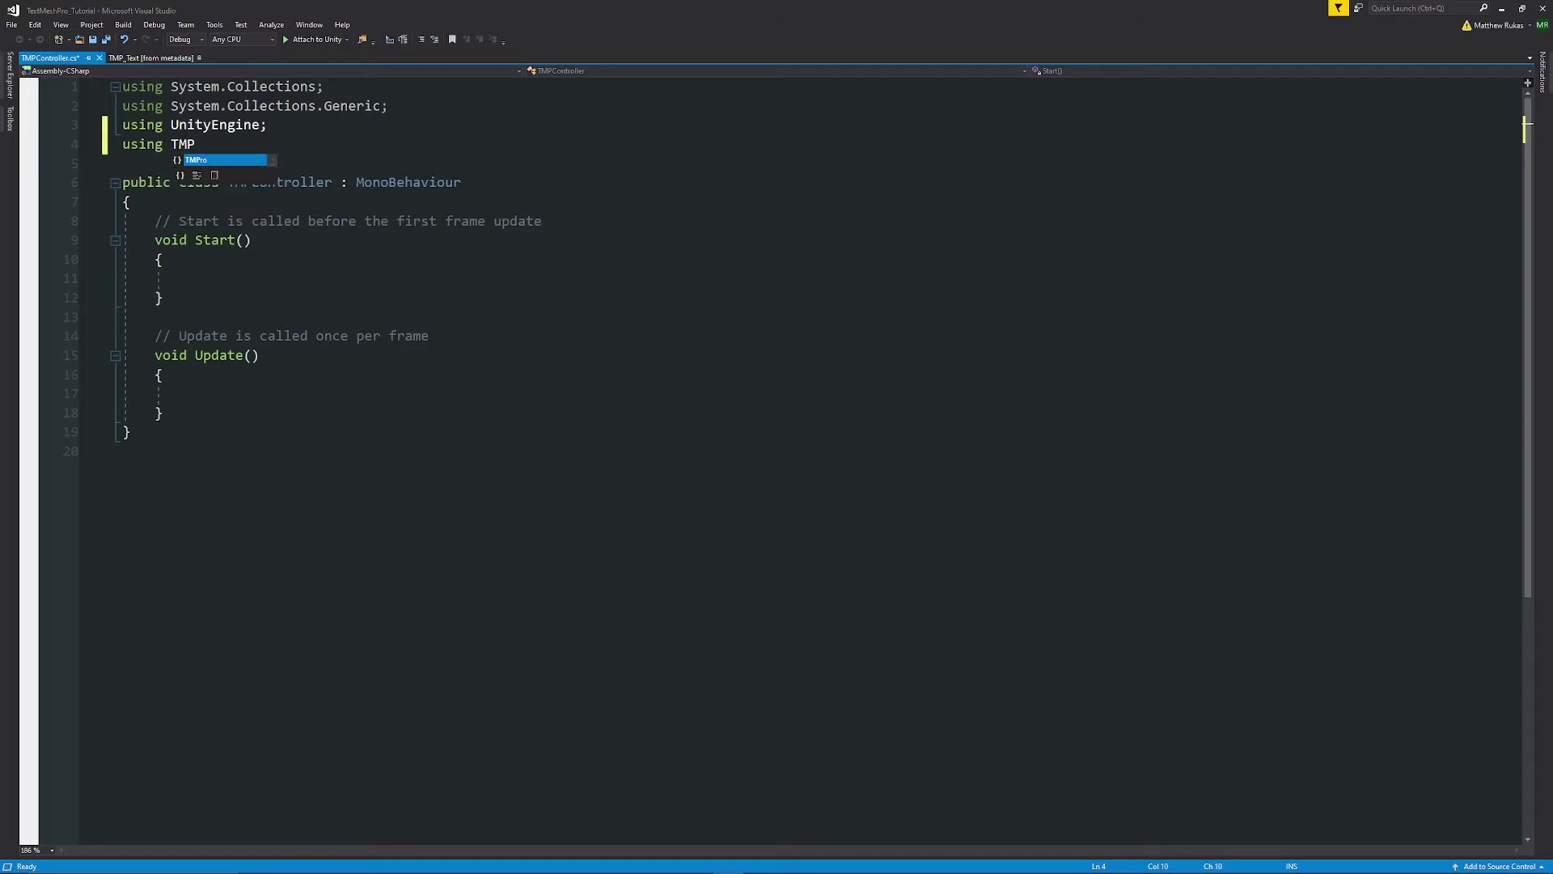
key(Tab)
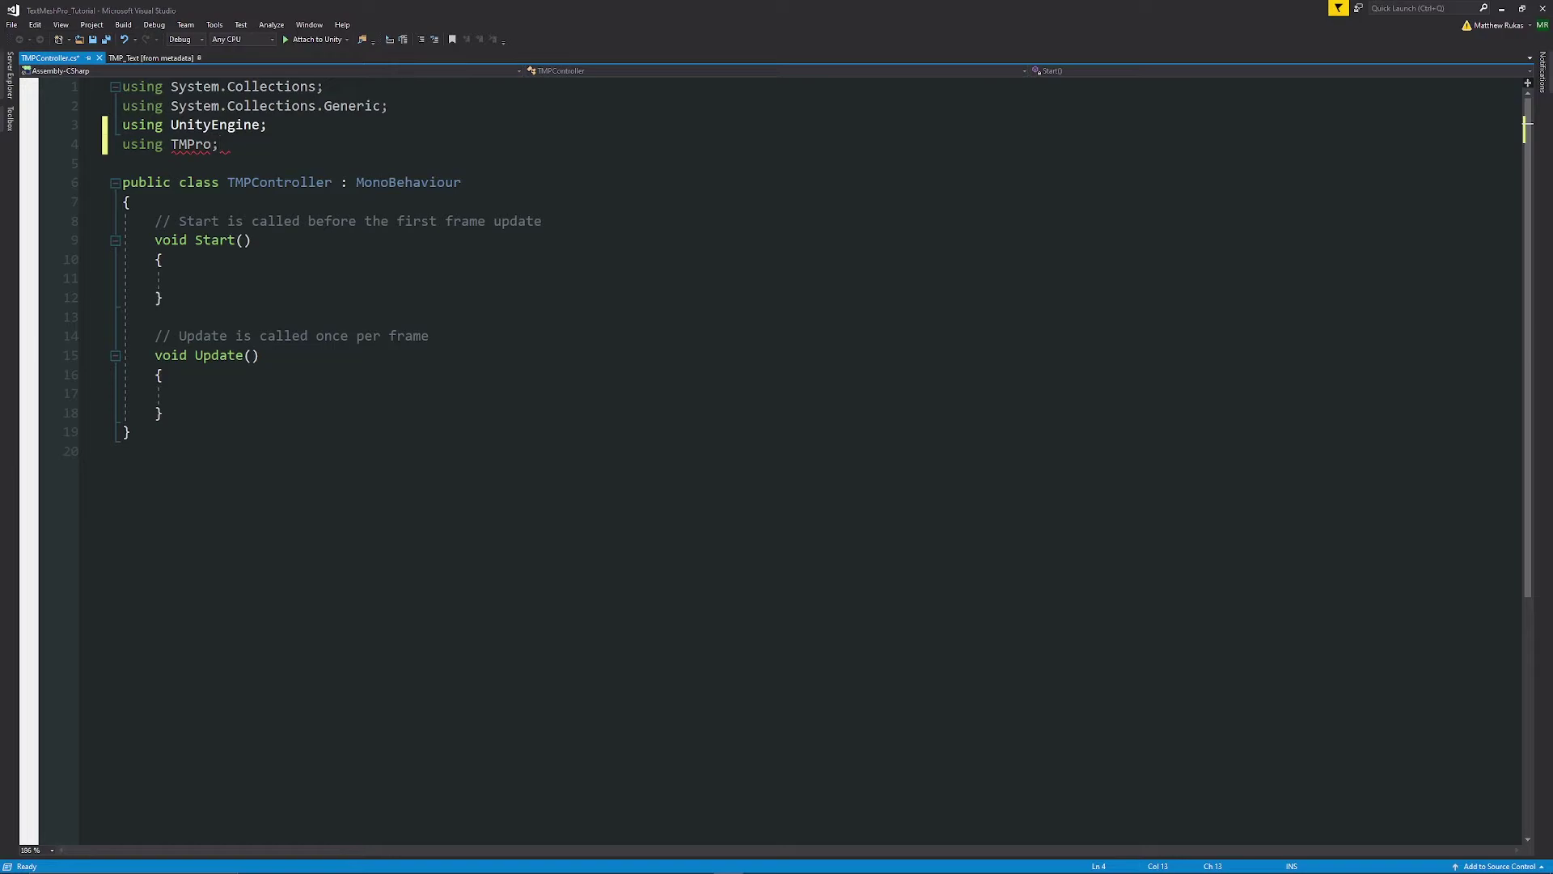
drag(177, 412, 55, 229)
key(Delete)
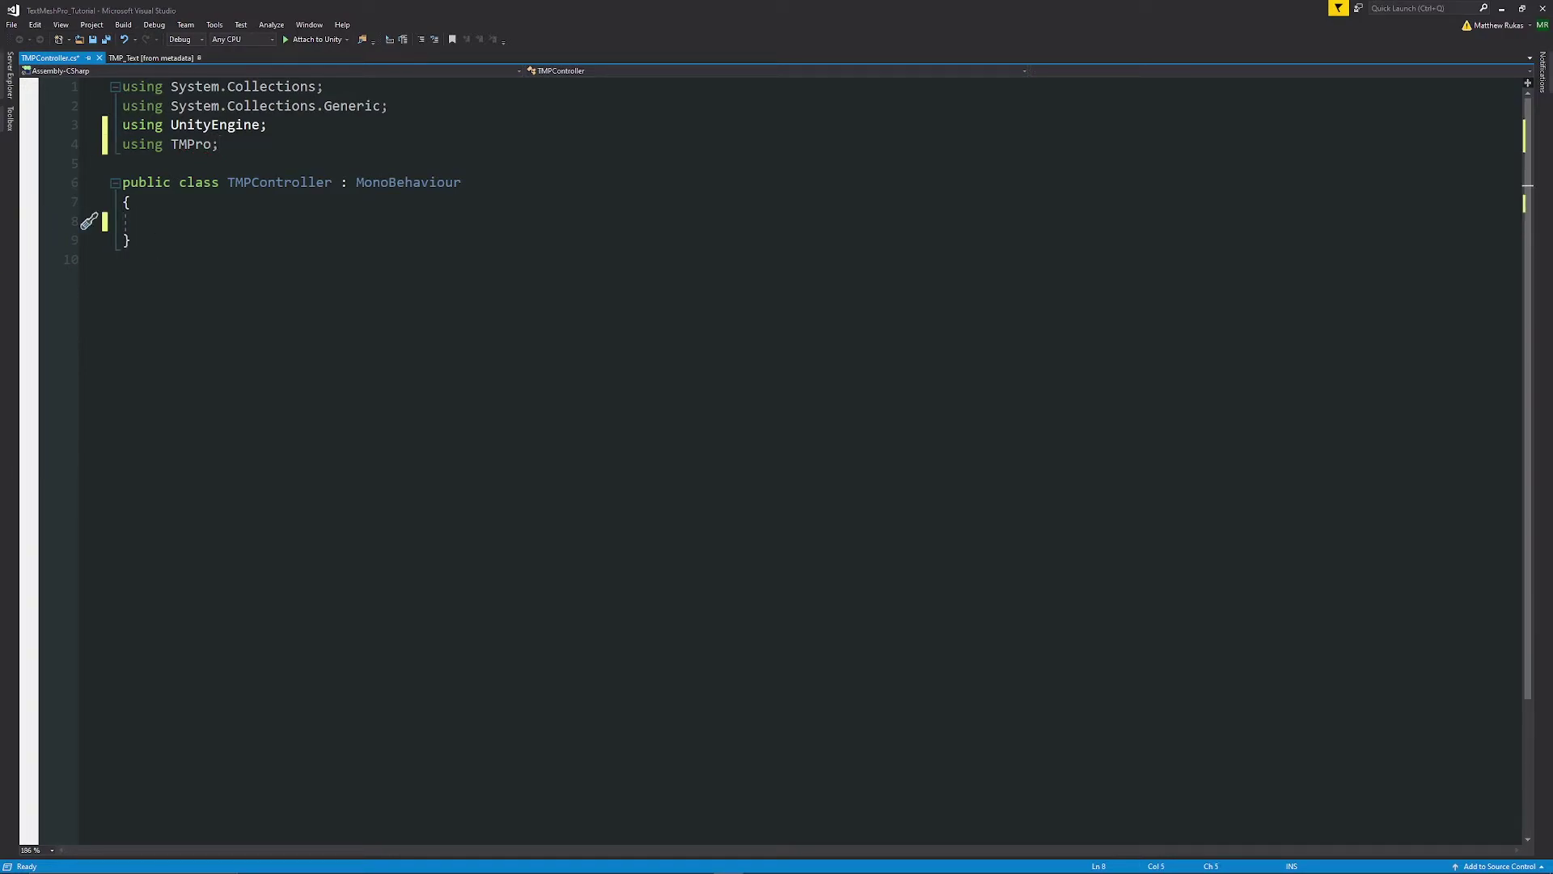
Declare a serialized private TextMeshProUGUI field named myTextElement in the TMPController class
text([SerializeField] priva)
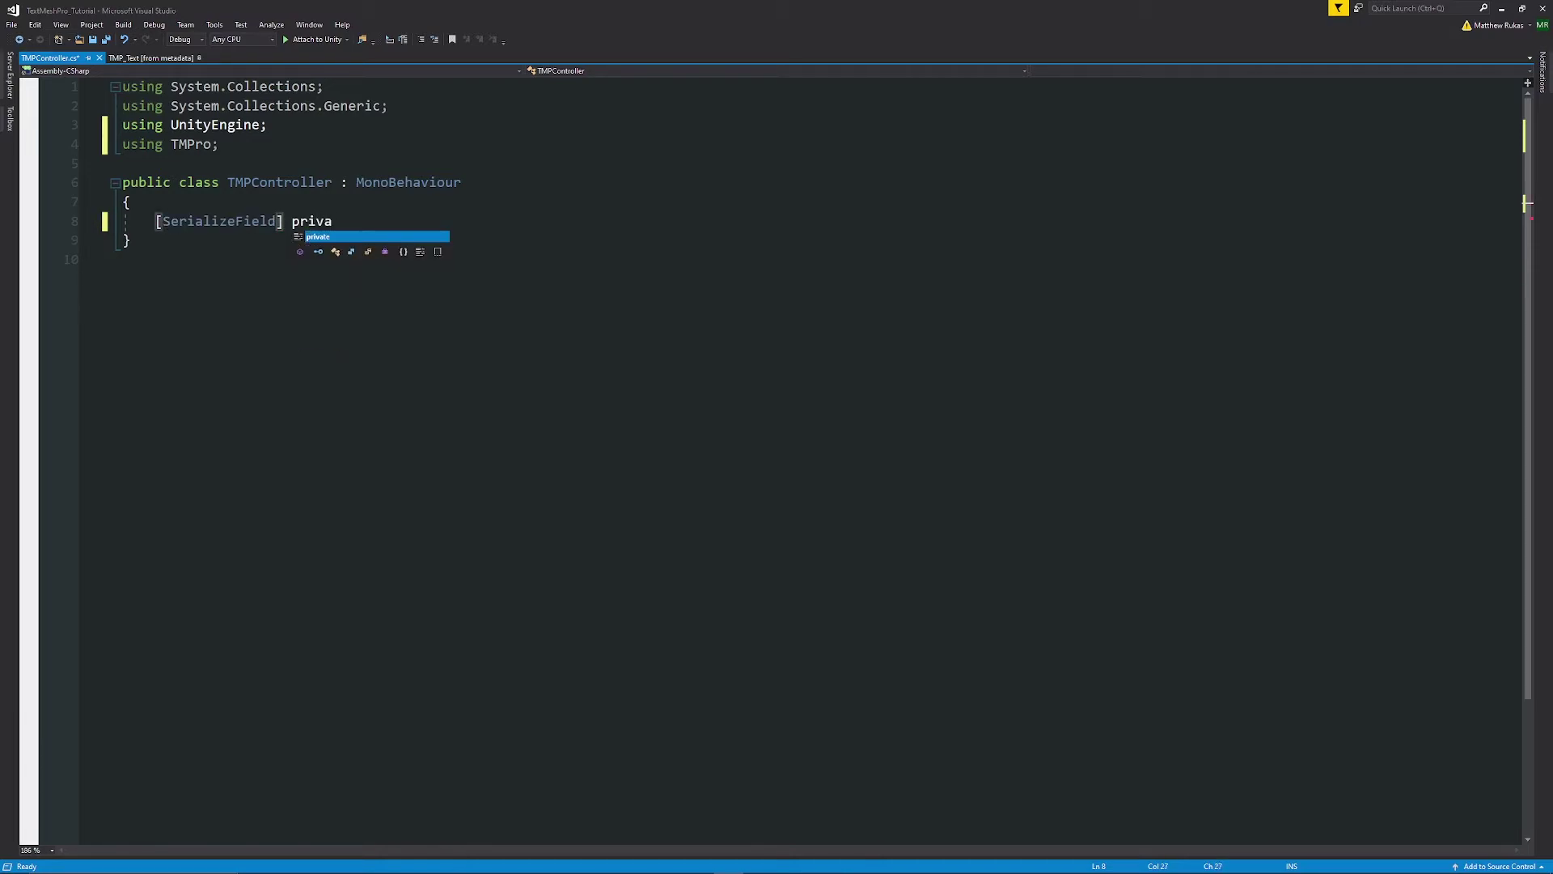
text(te Textmes)
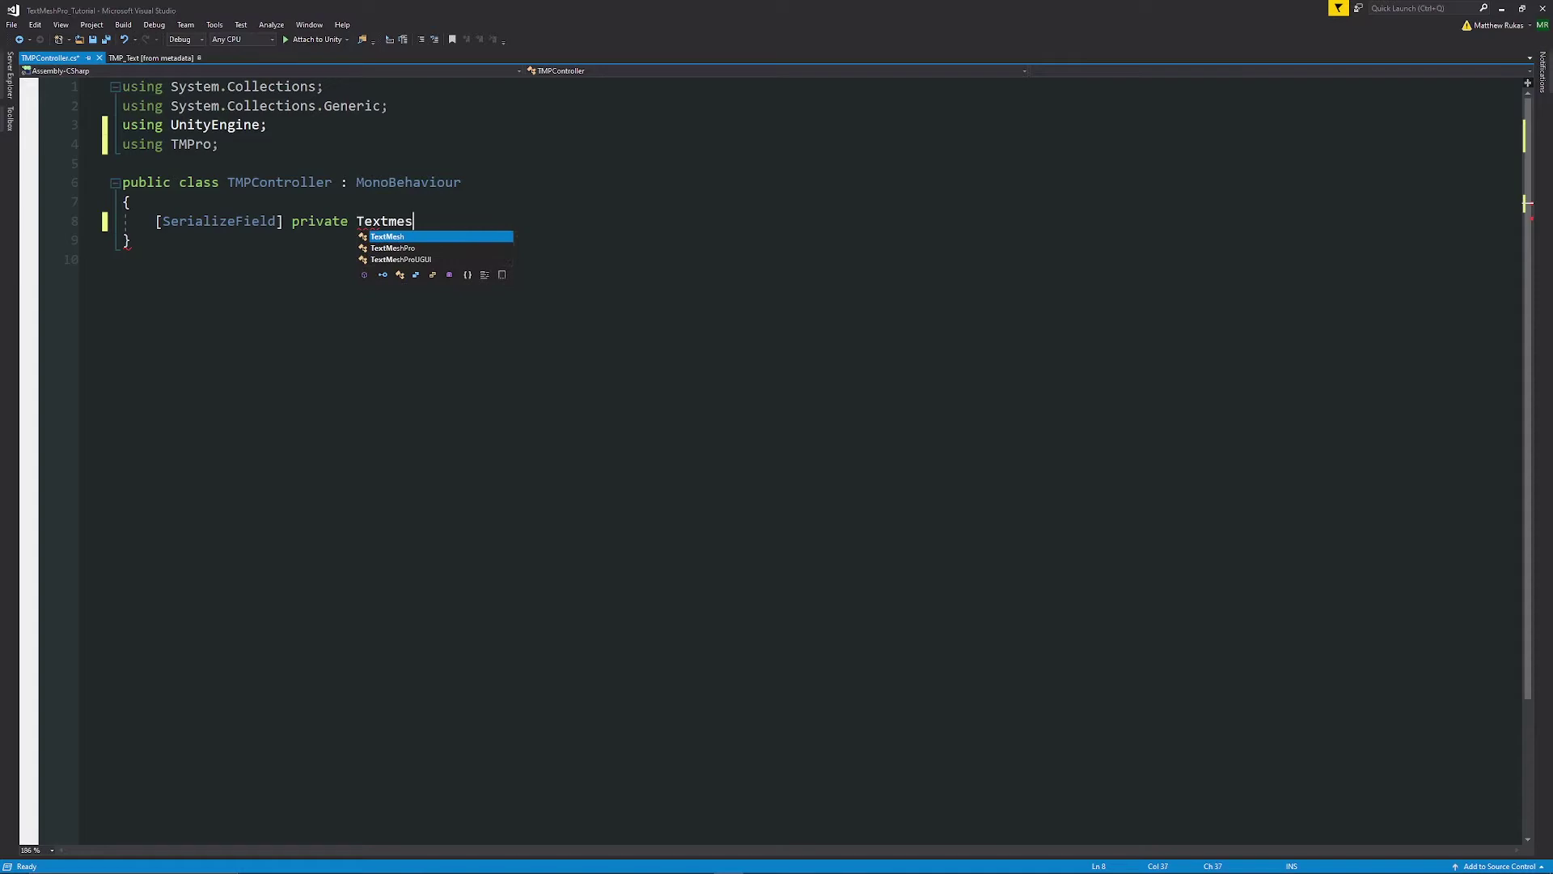
text(hpro)
key(Down)
key(Tab)
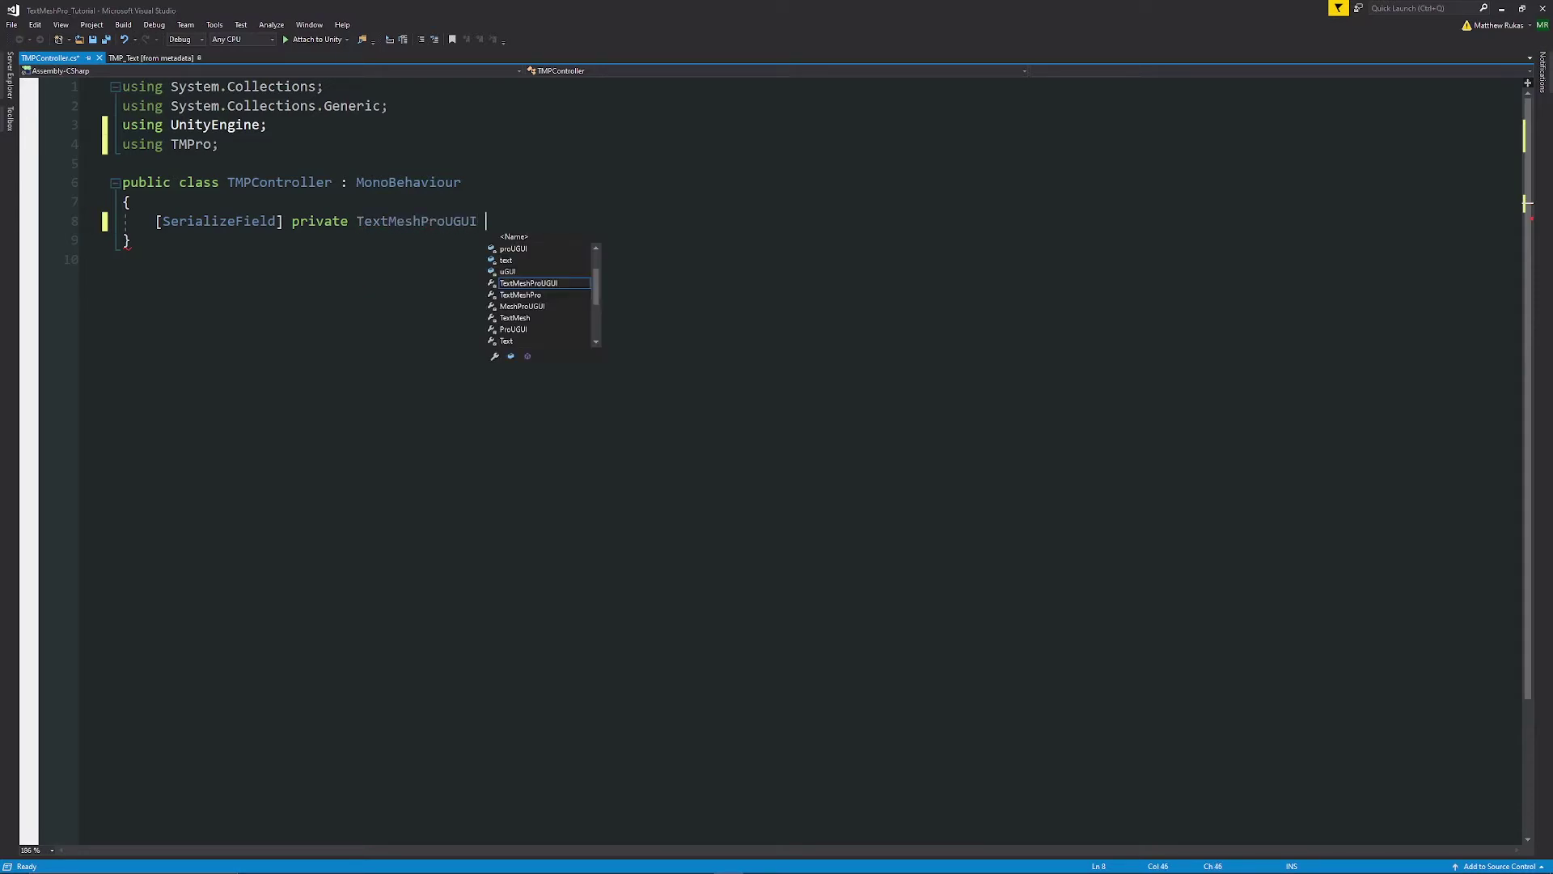
text(myTex)
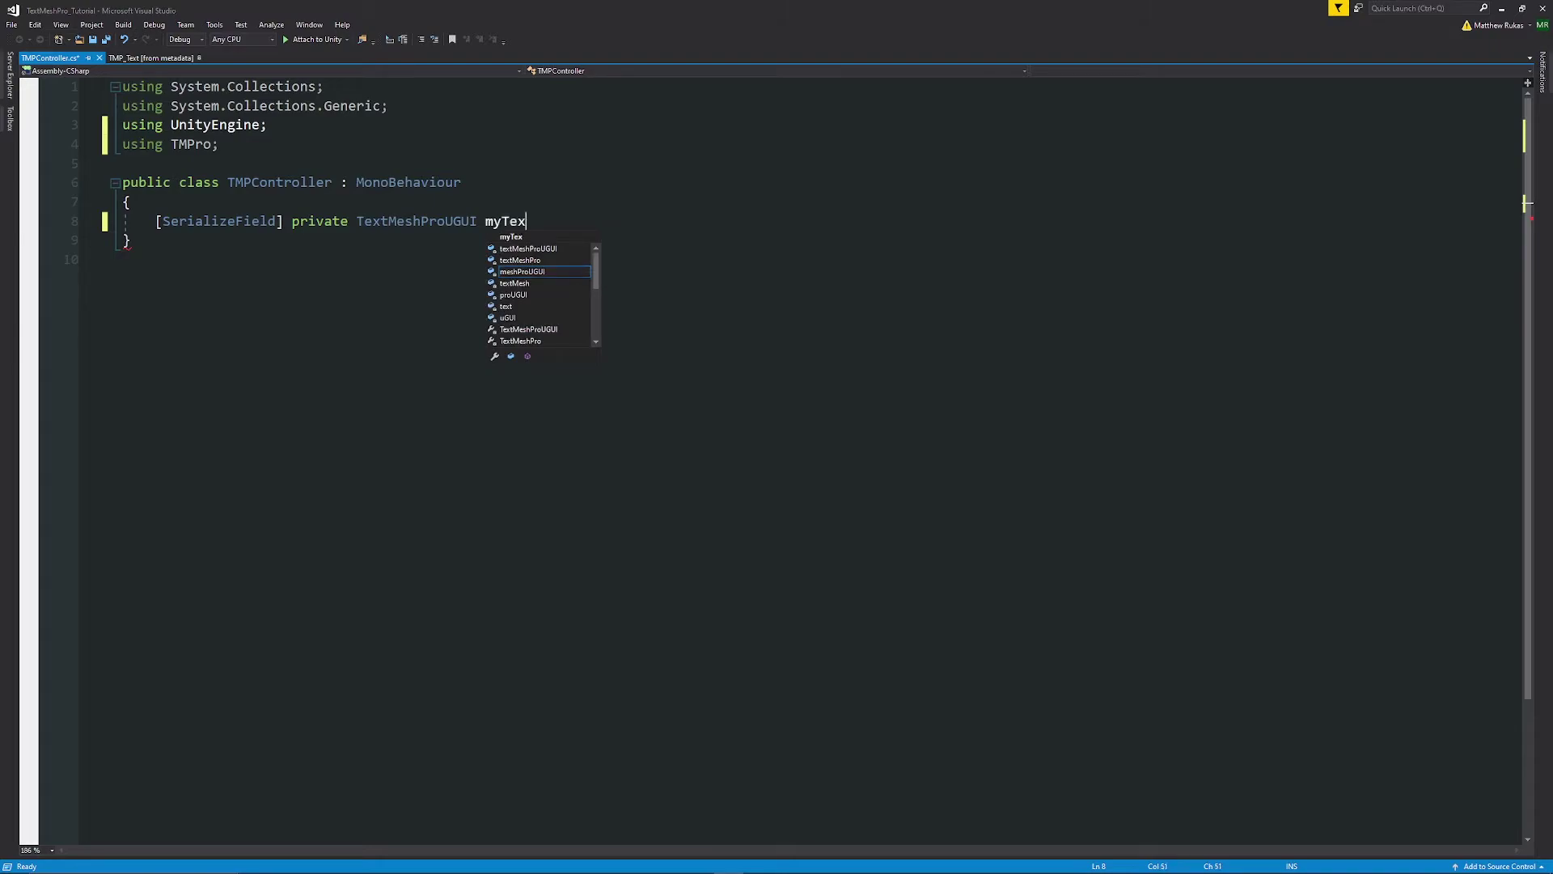
text(tElement;)
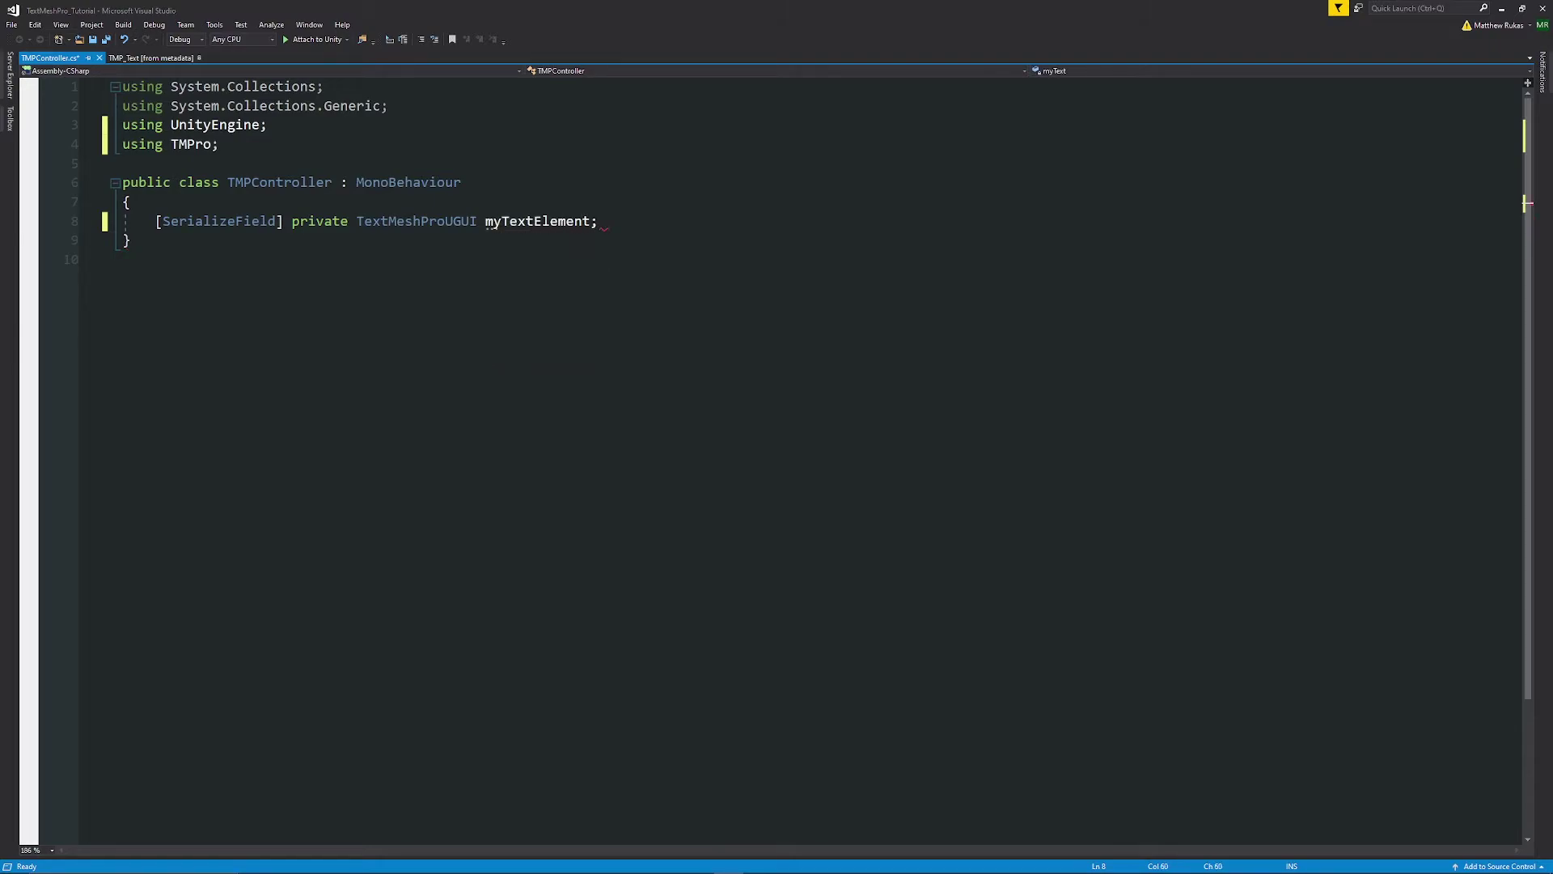
Add an empty public void method named ButtonPress below the myTextElement field
key(Return)
key(Return)
text(public)
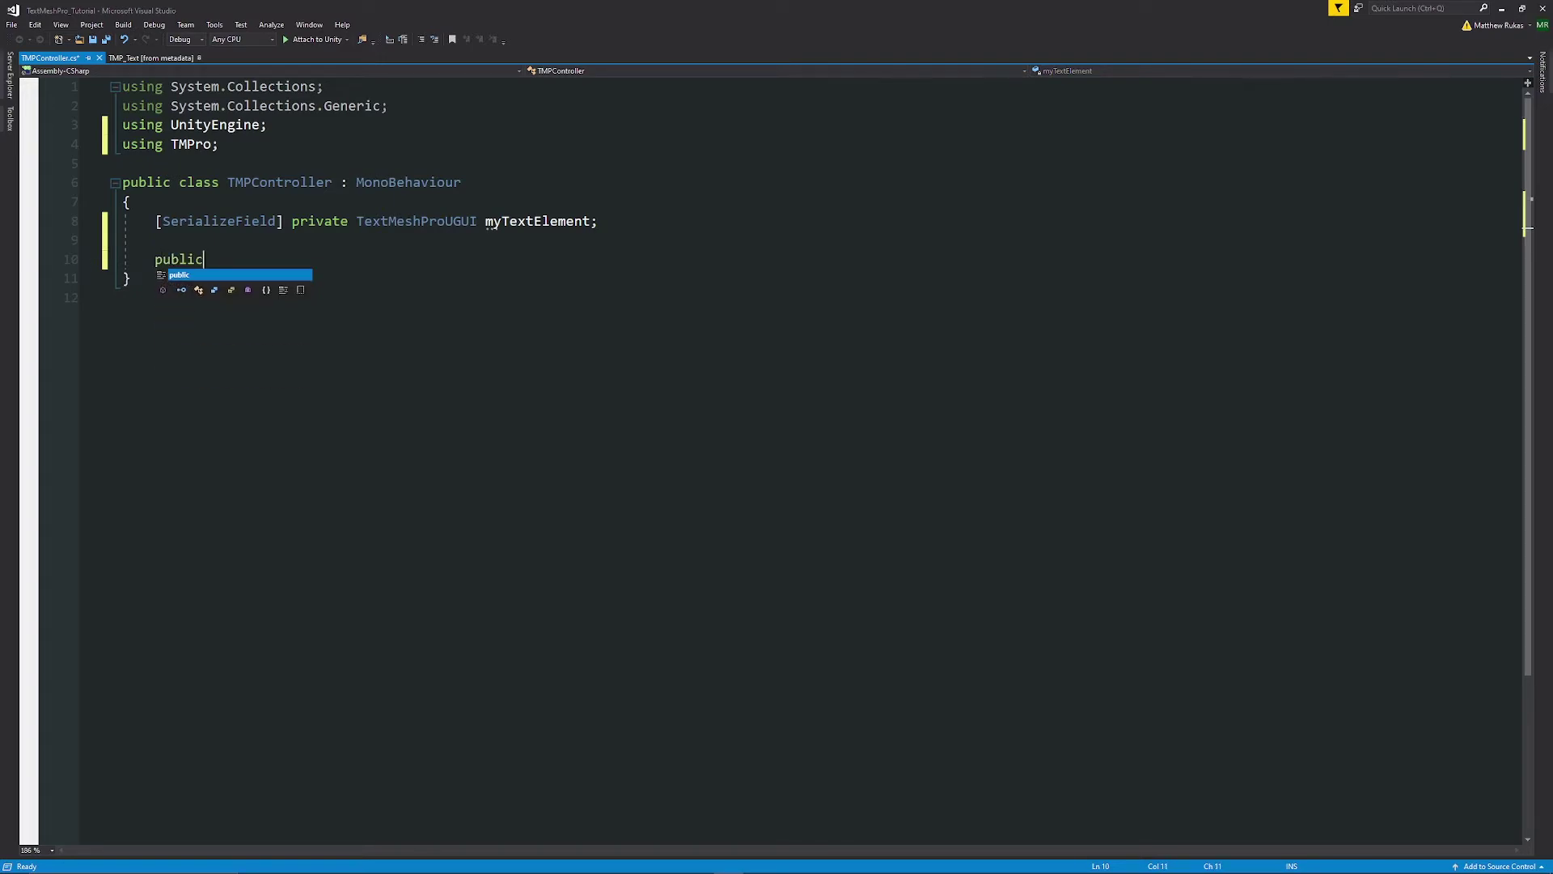
text( void ButtonPress()
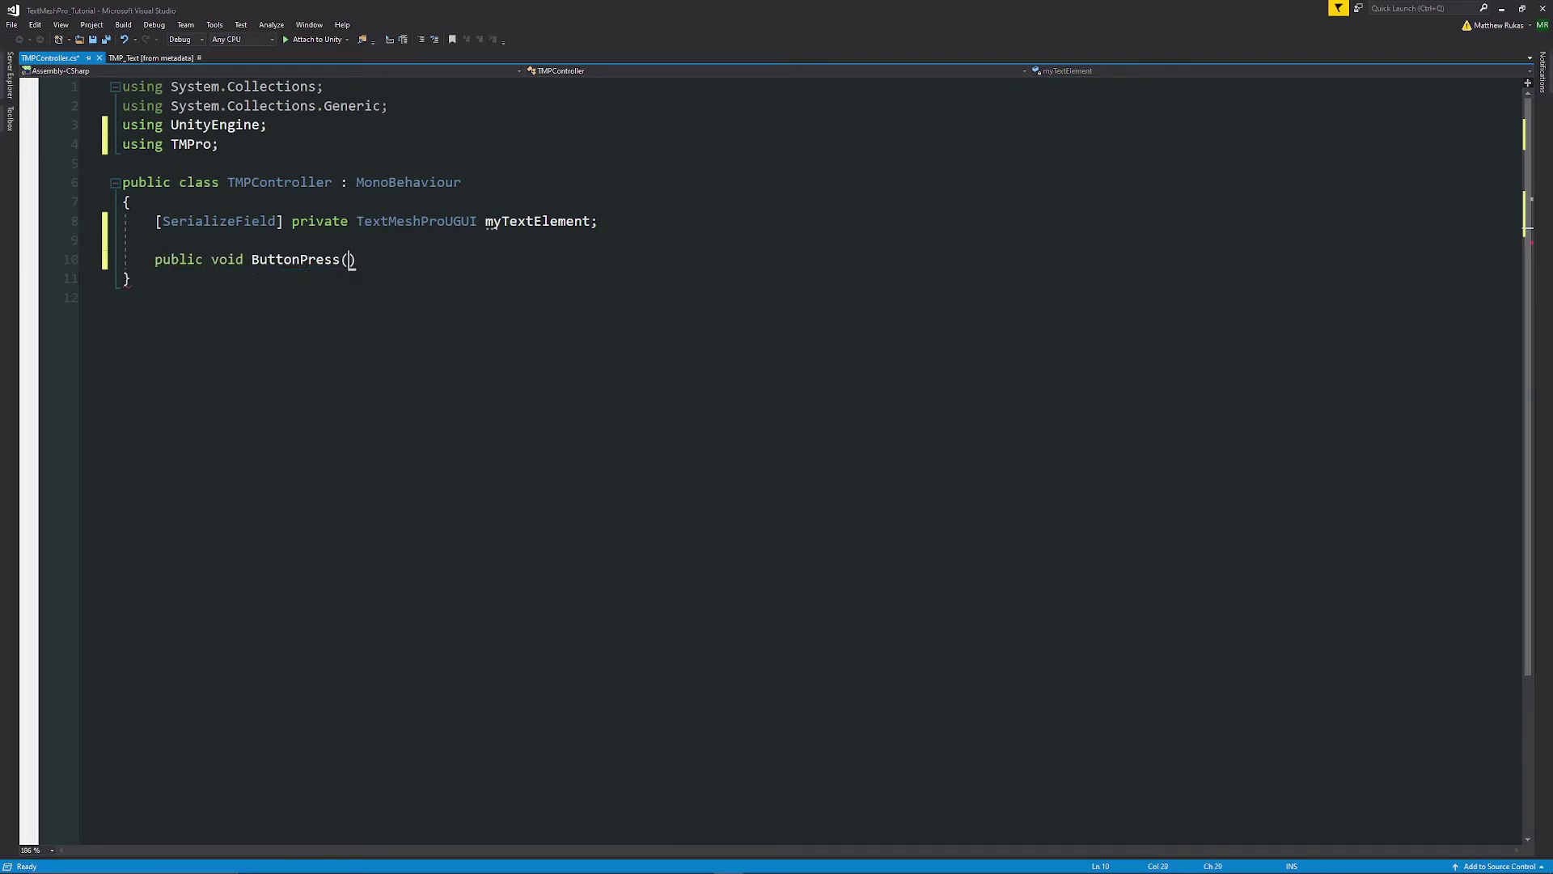
key(Return)
text({)
key(Return)
text(})
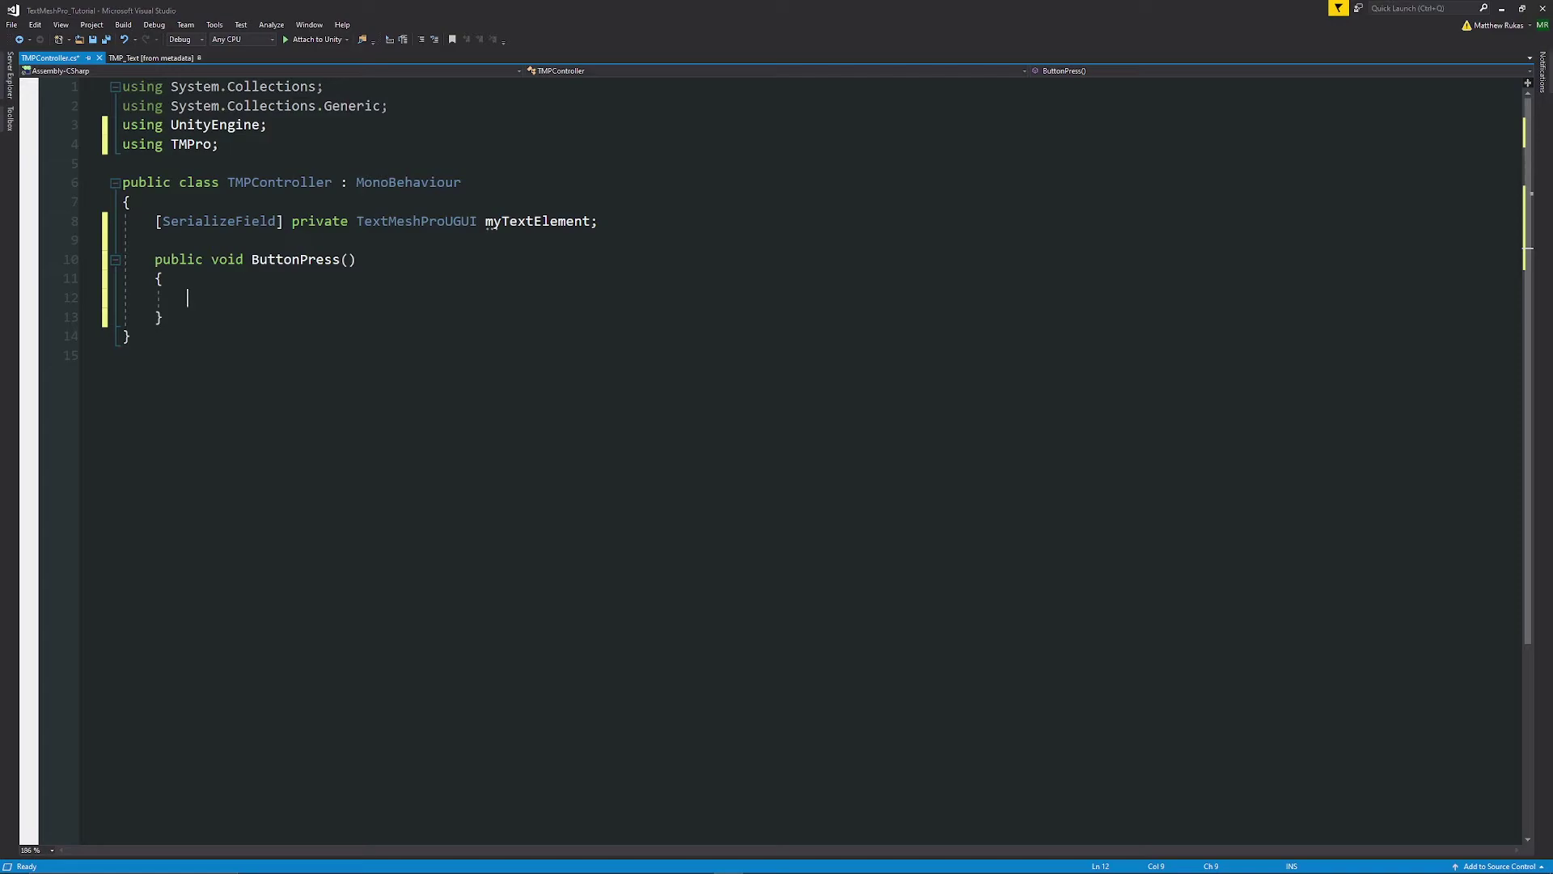
In ButtonPress, set myTextElement.text to "This is my new text"
text(my)
key(Tab)
text(.text)
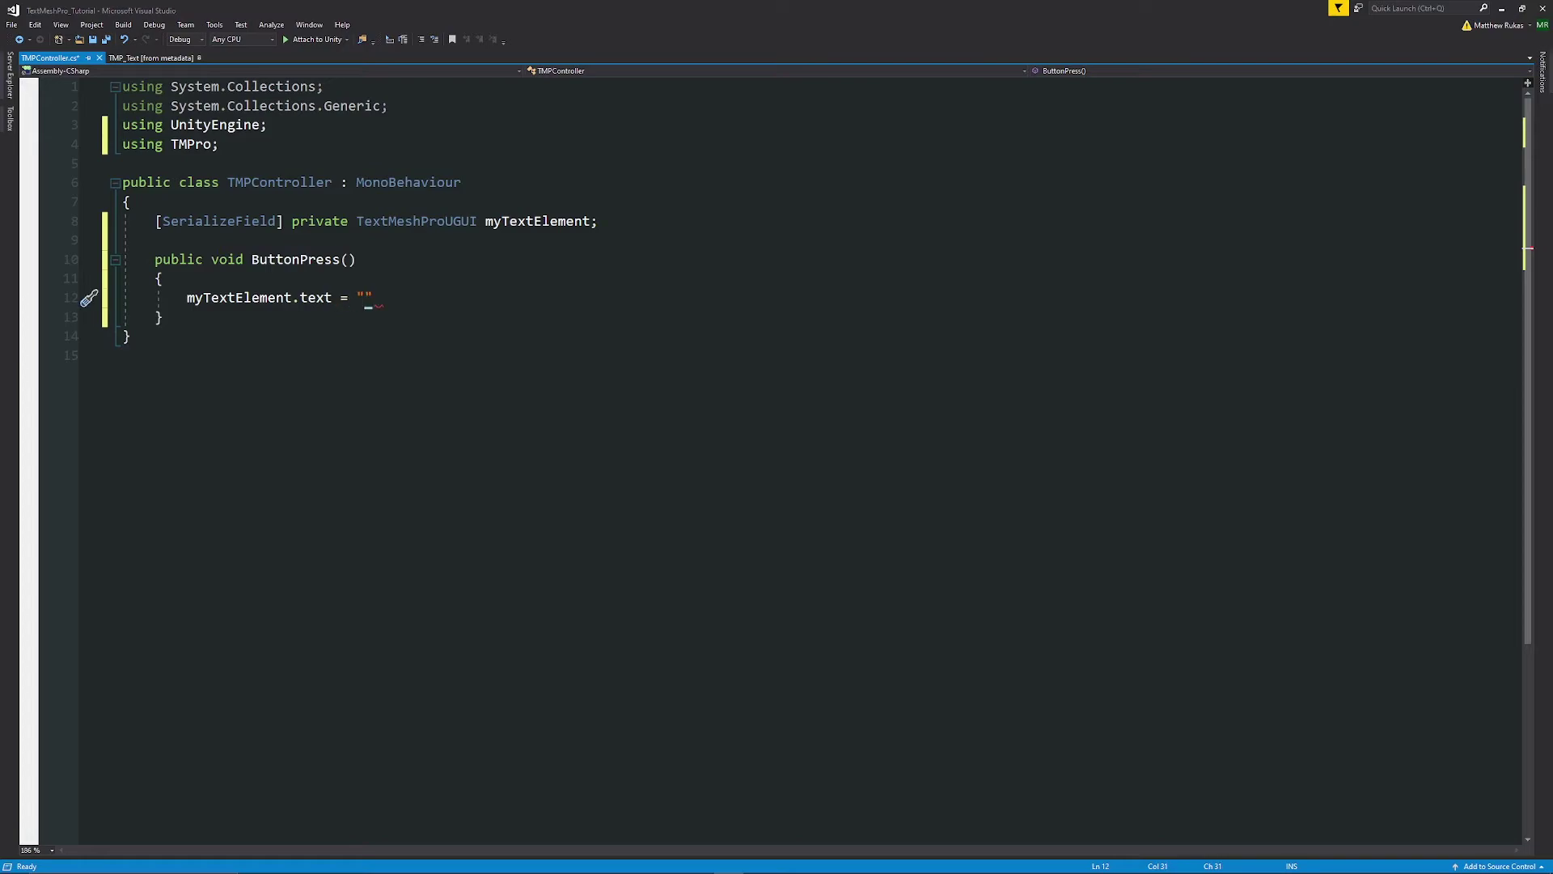
text(This is )
text(my new text)
key(BackSpace)
text(xt)
key(End)
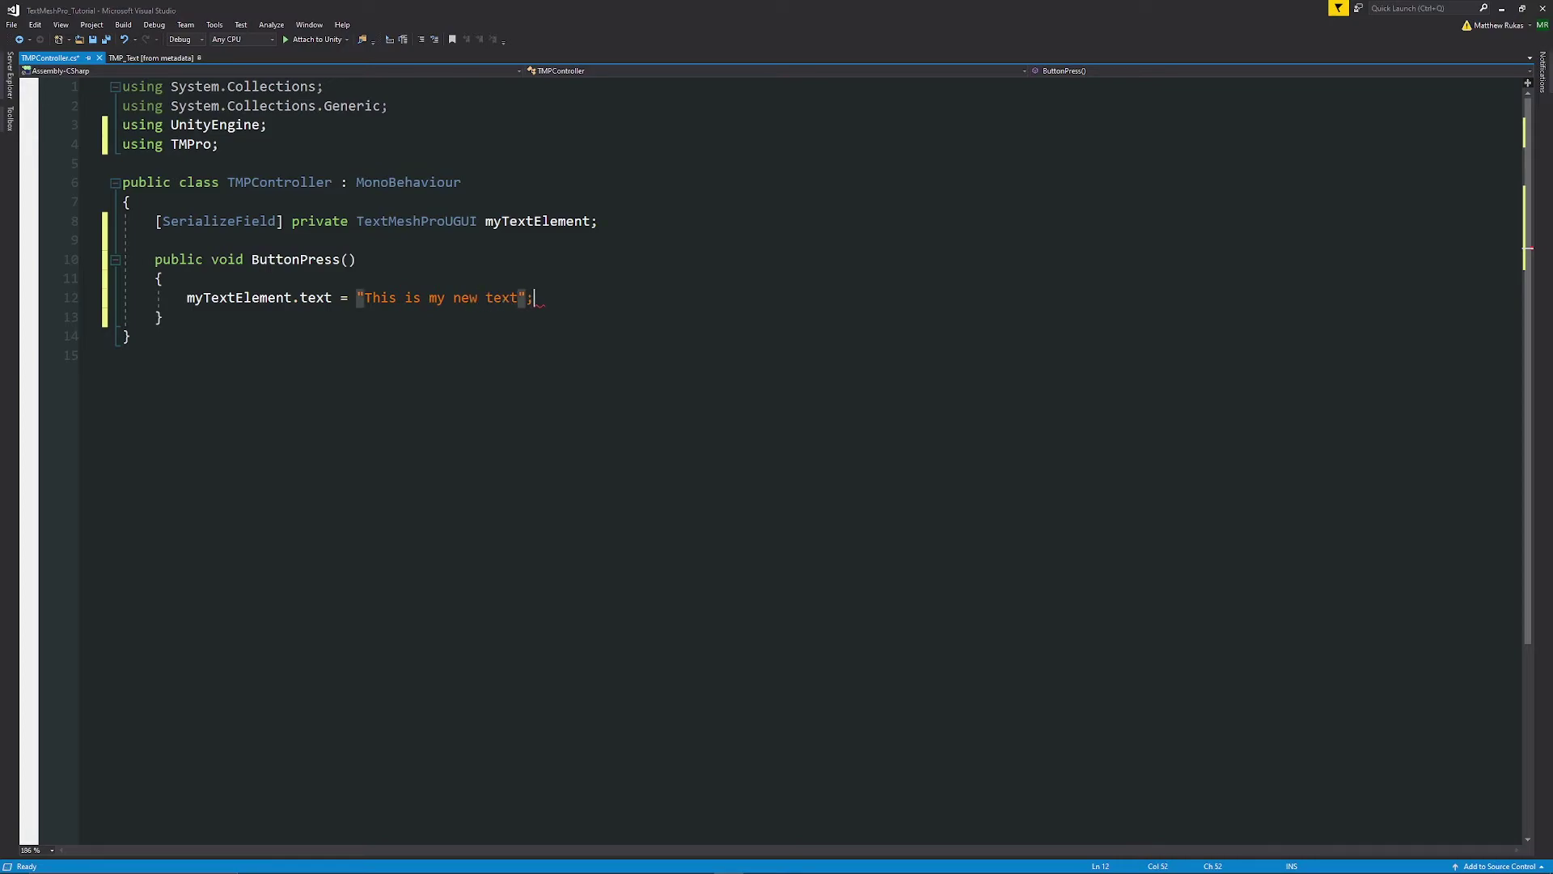
text(;)
Add a line to ButtonPress that sets myTextElement.textStyle to TMP_Style.NormalStyle
key(Return)
text(myTextElement)
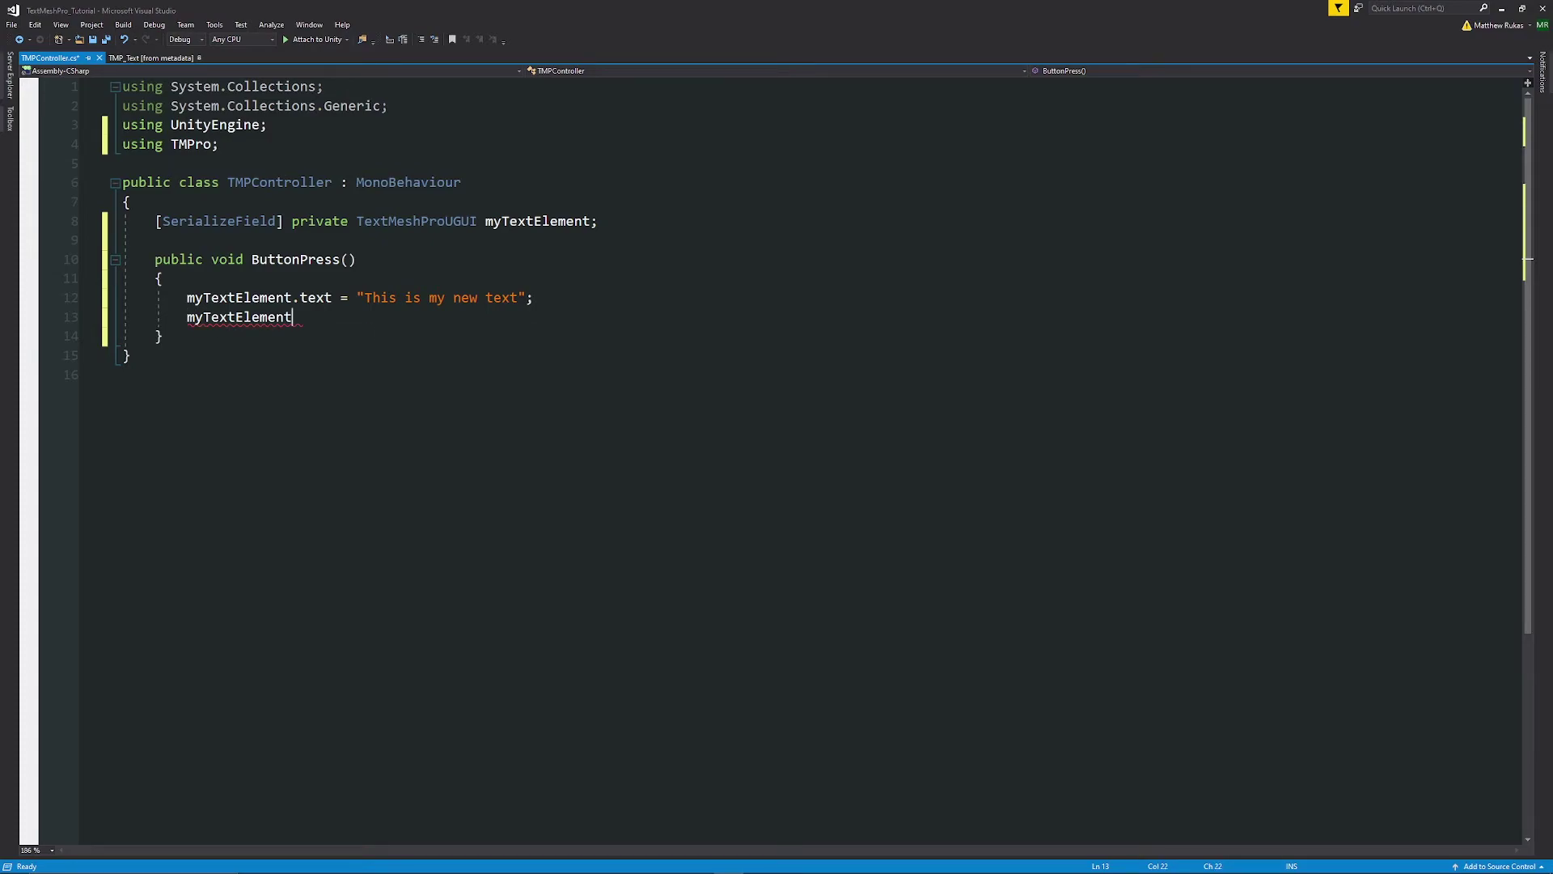
text(.te)
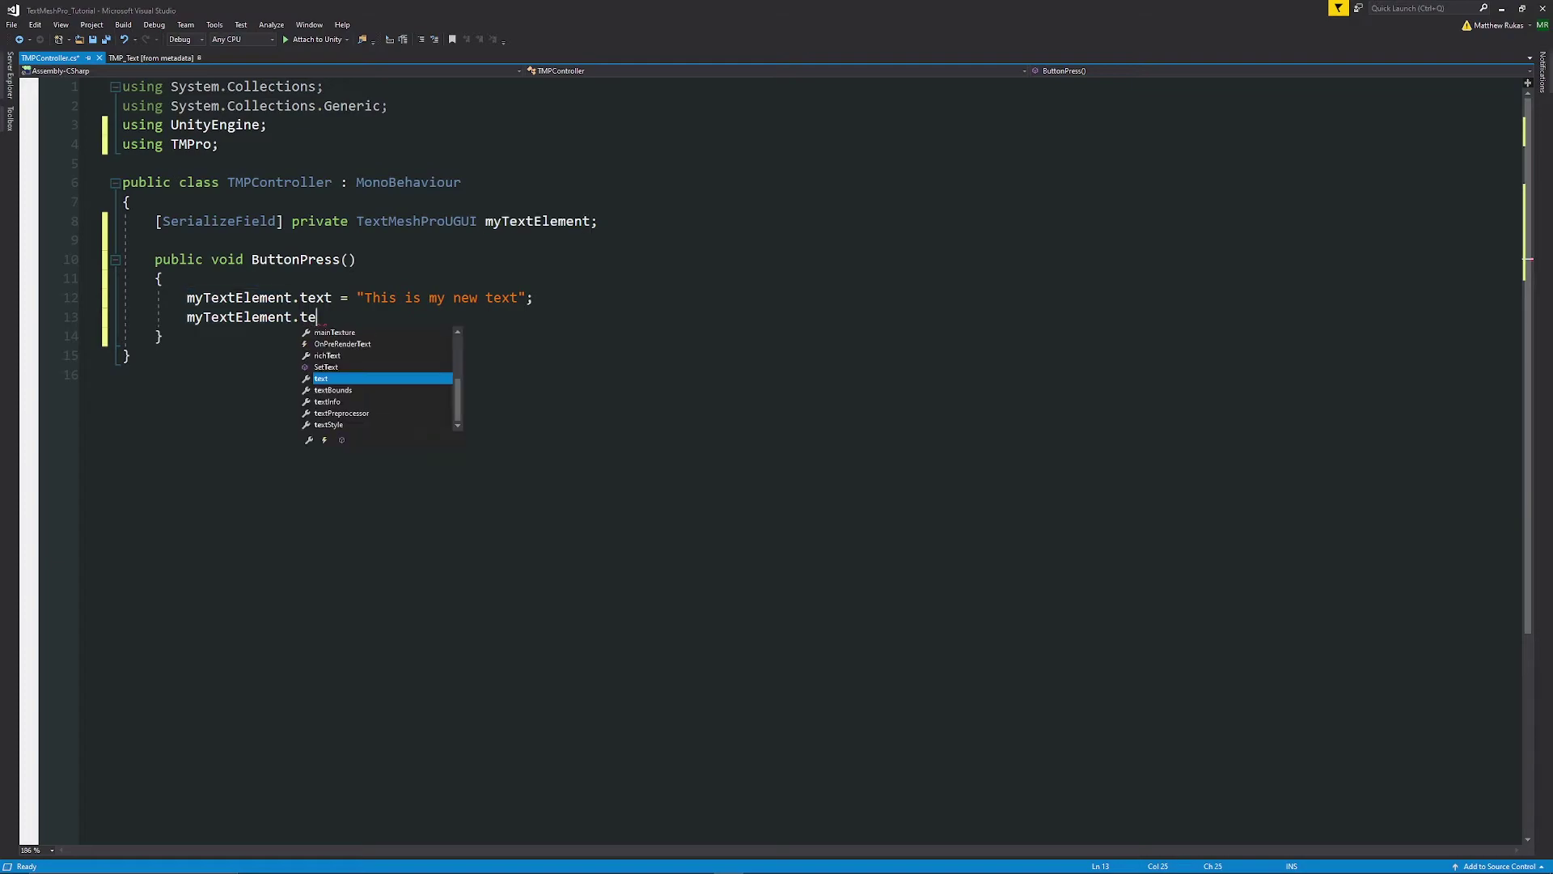
text(xtStyle = )
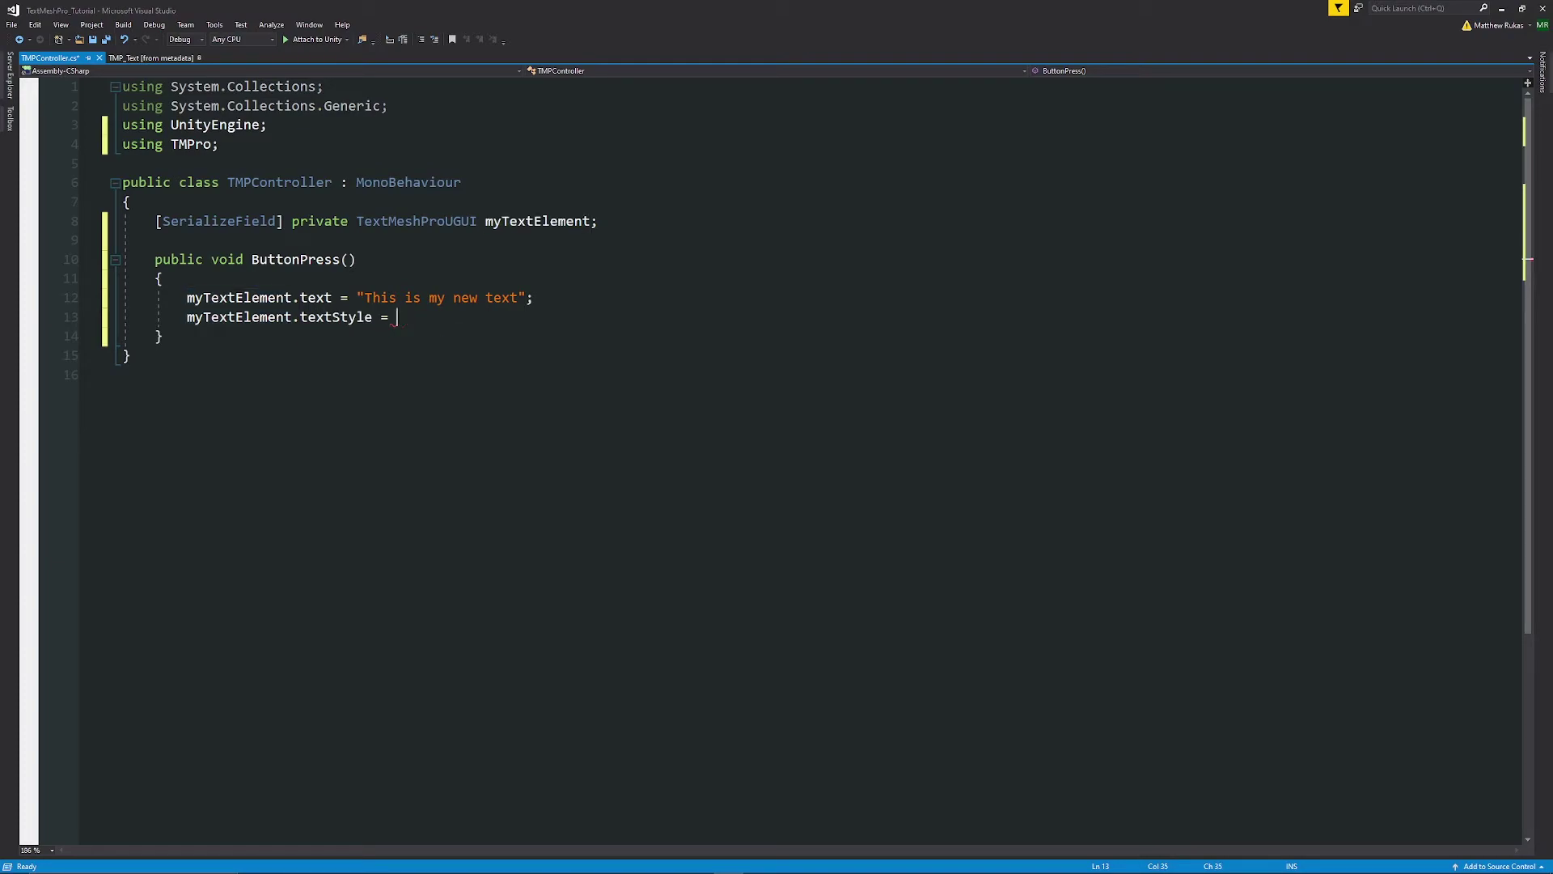
text(TMP_Styl)
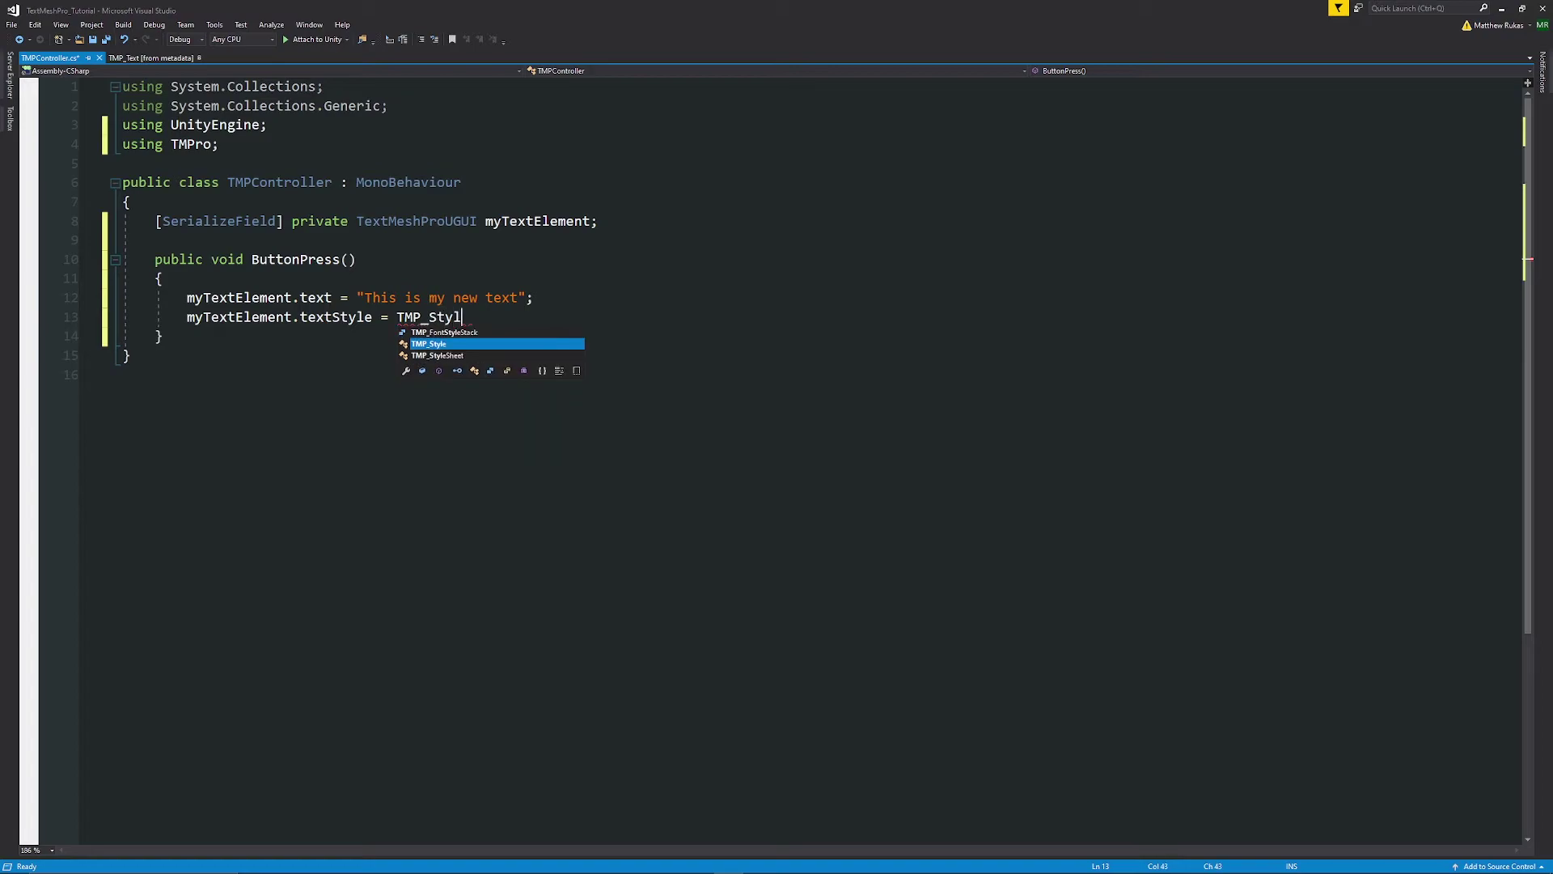
text(e.NormalStyle)
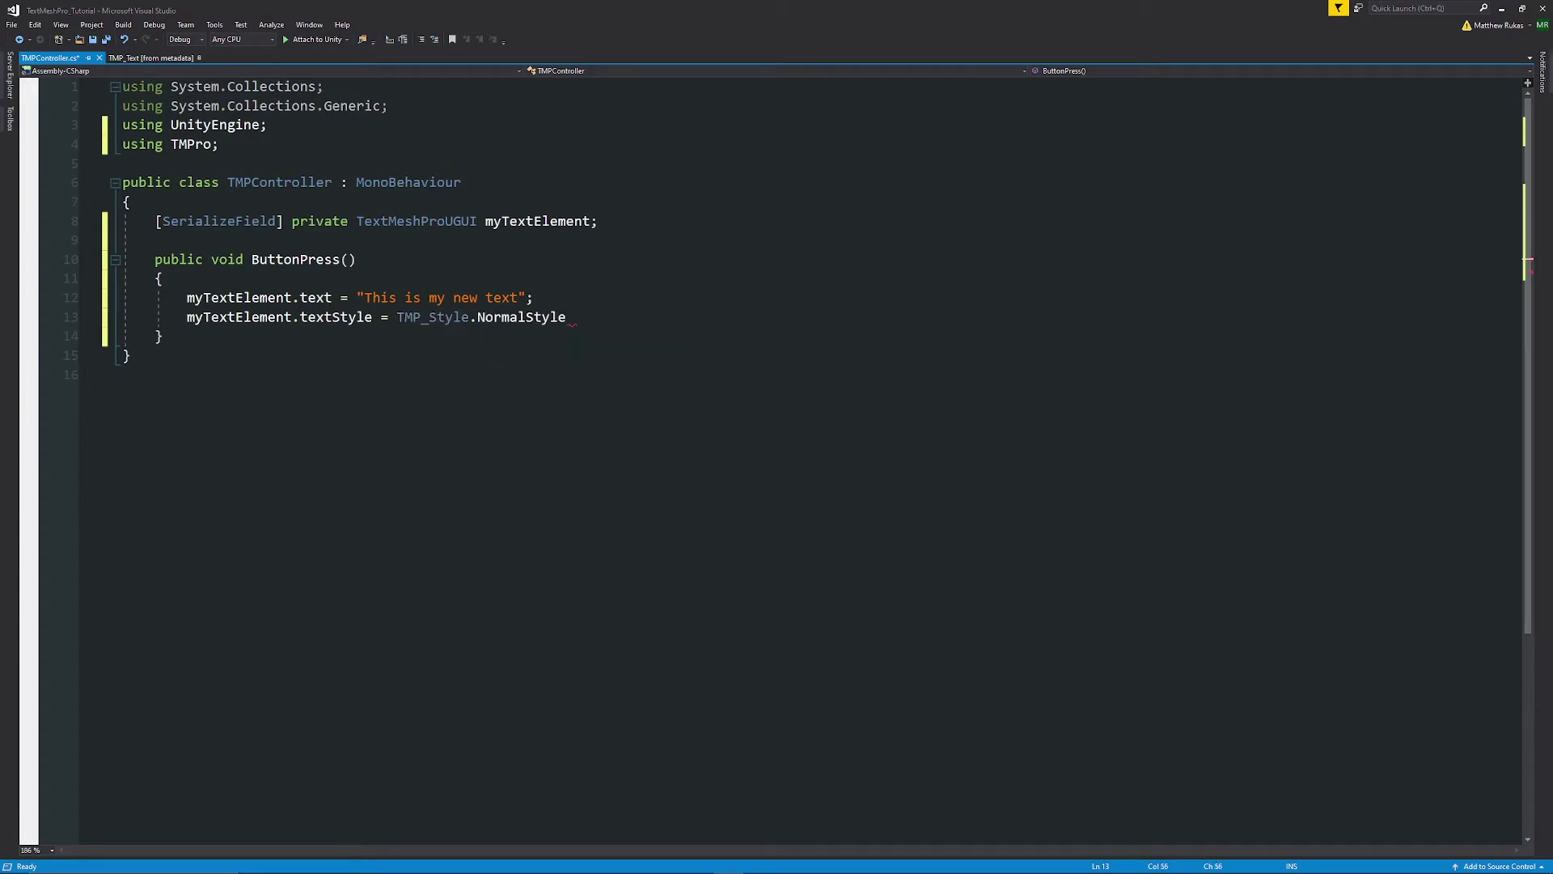
key(BackSpace)
key(BackSpace)
key(BackSpace)
key(BackSpace)
key(BackSpace)
key(BackSpace)
key(BackSpace)
key(BackSpace)
text(.)
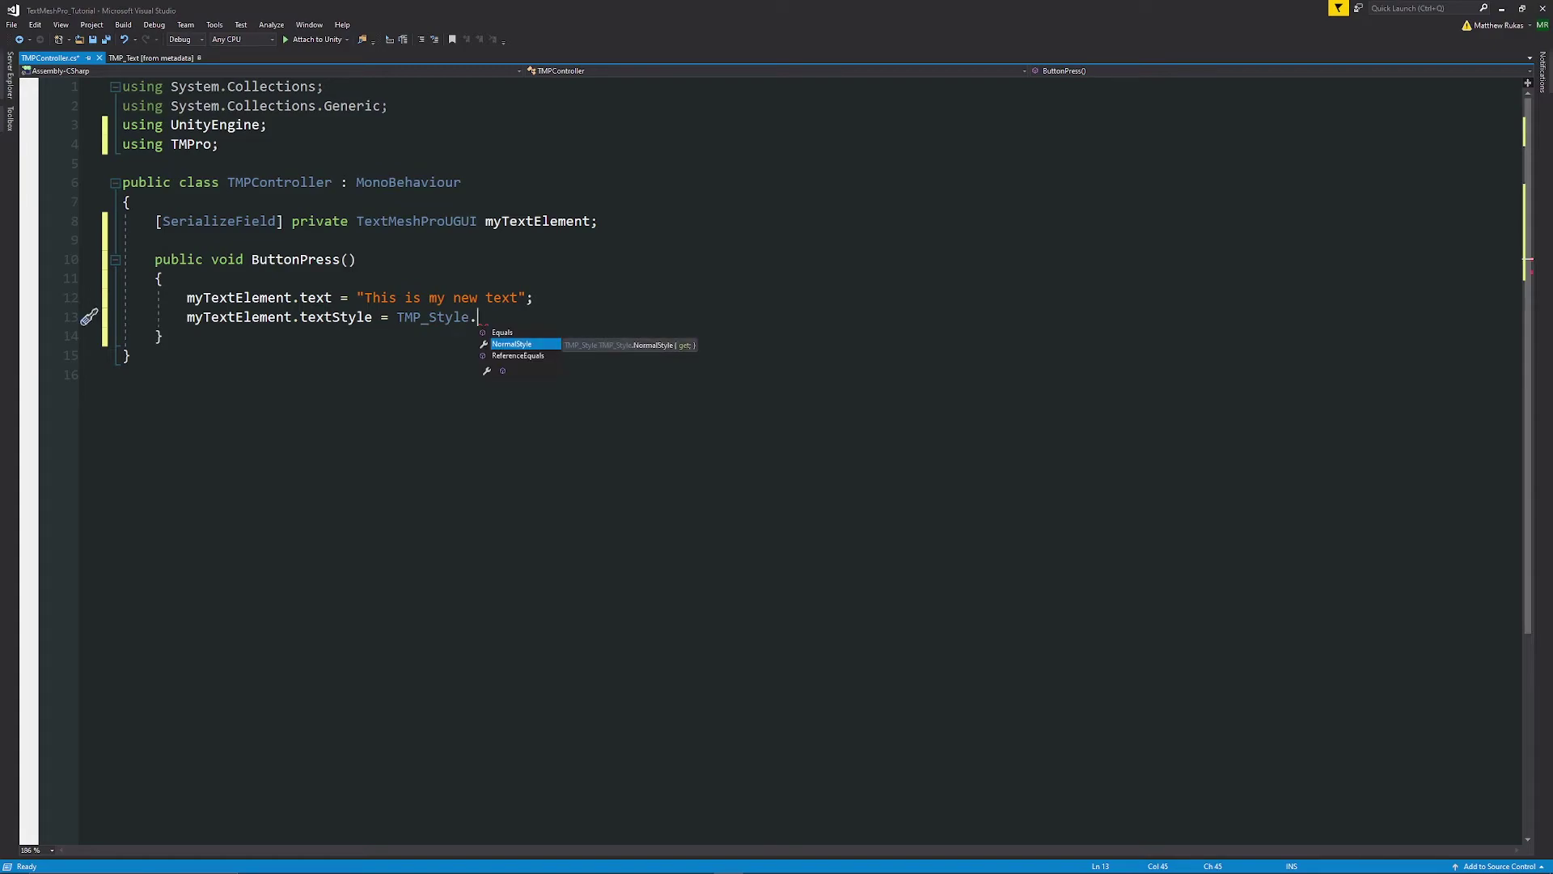
key(Tab)
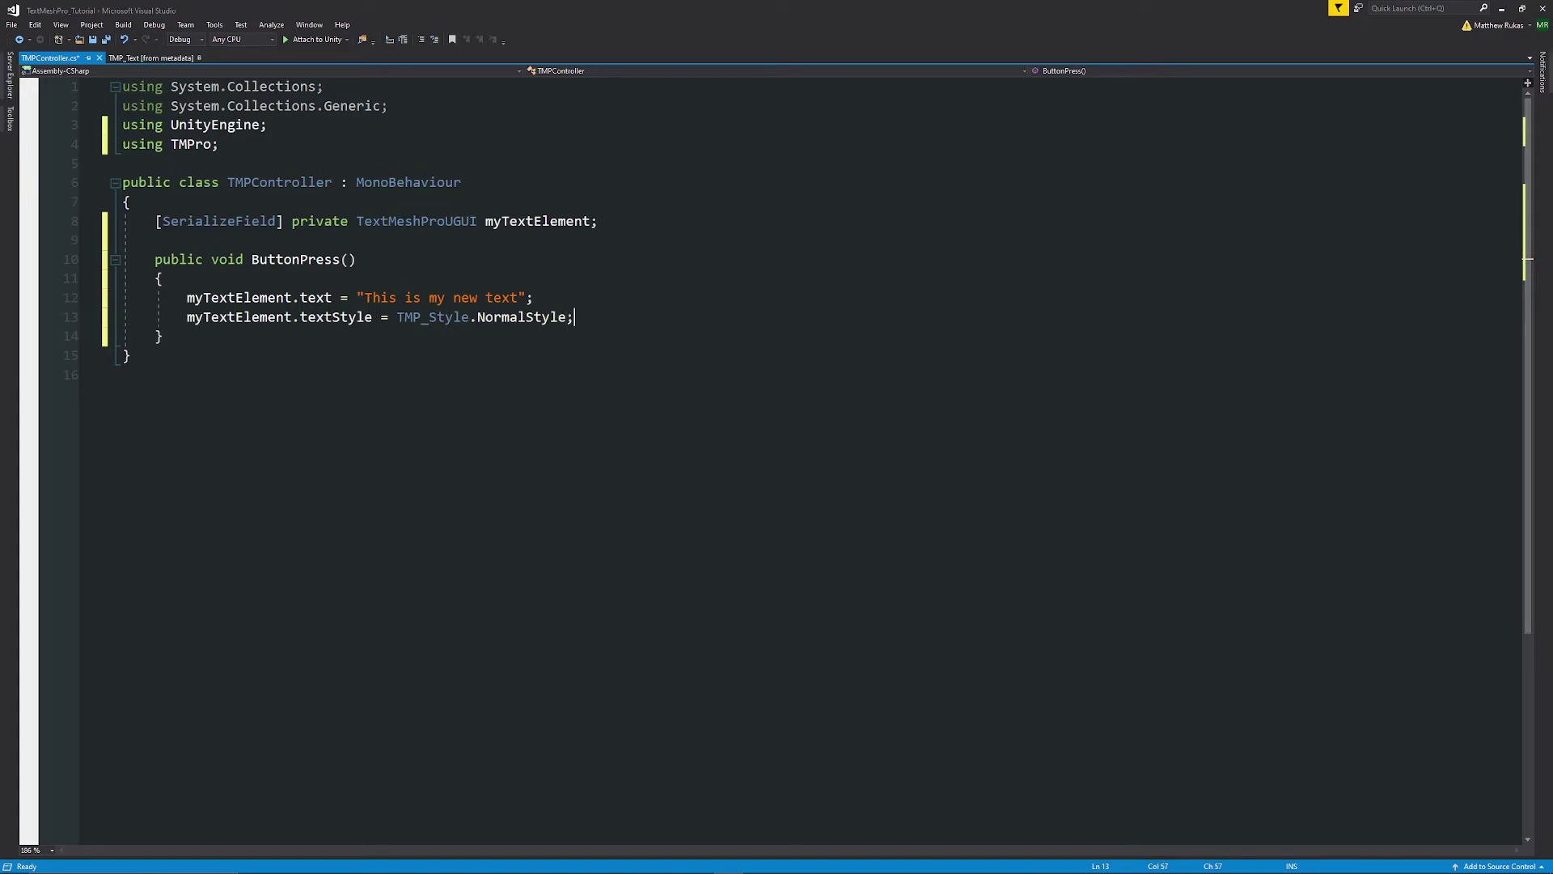
Add a line below the textStyle assignment that sets myTextElement.fontStyle to FontStyles.Bold
key(Return)
text(myte)
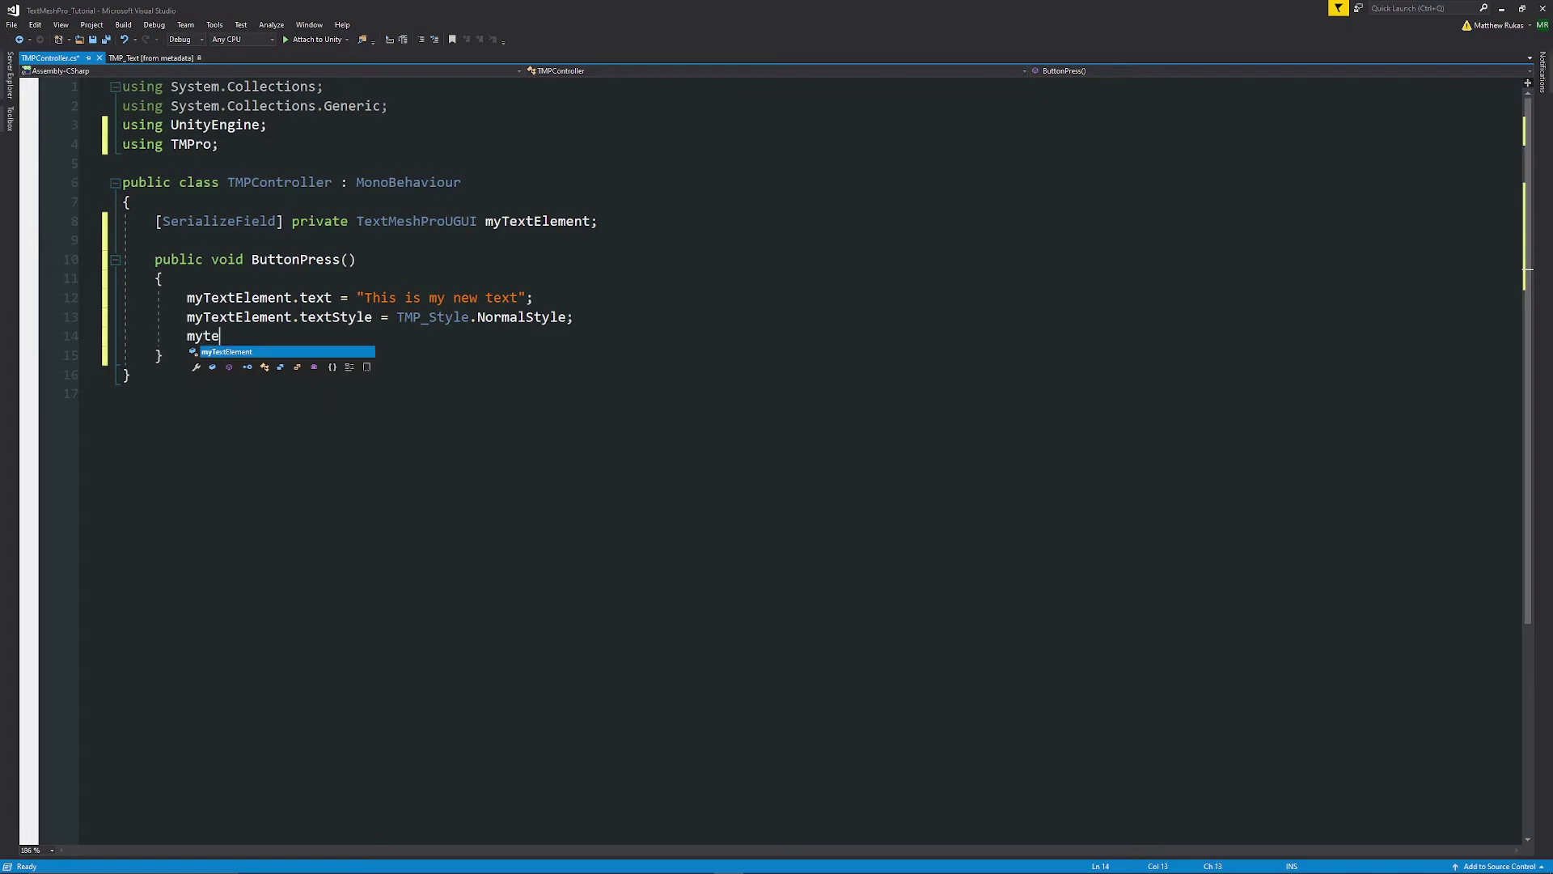
text(xt)
key(Tab)
text(.fontst)
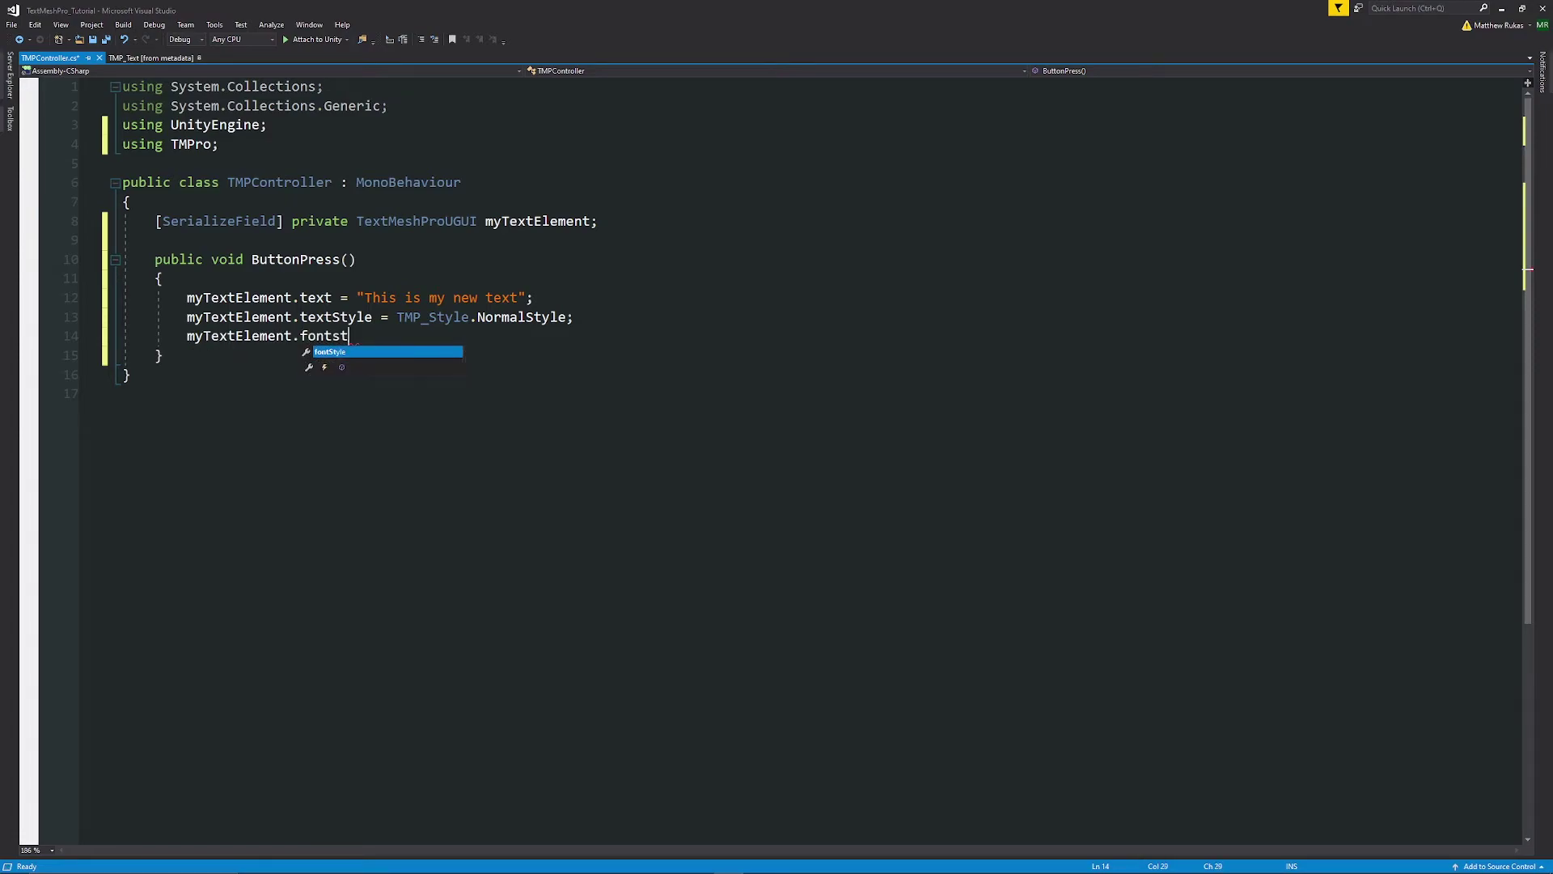
key(Tab)
text(= )
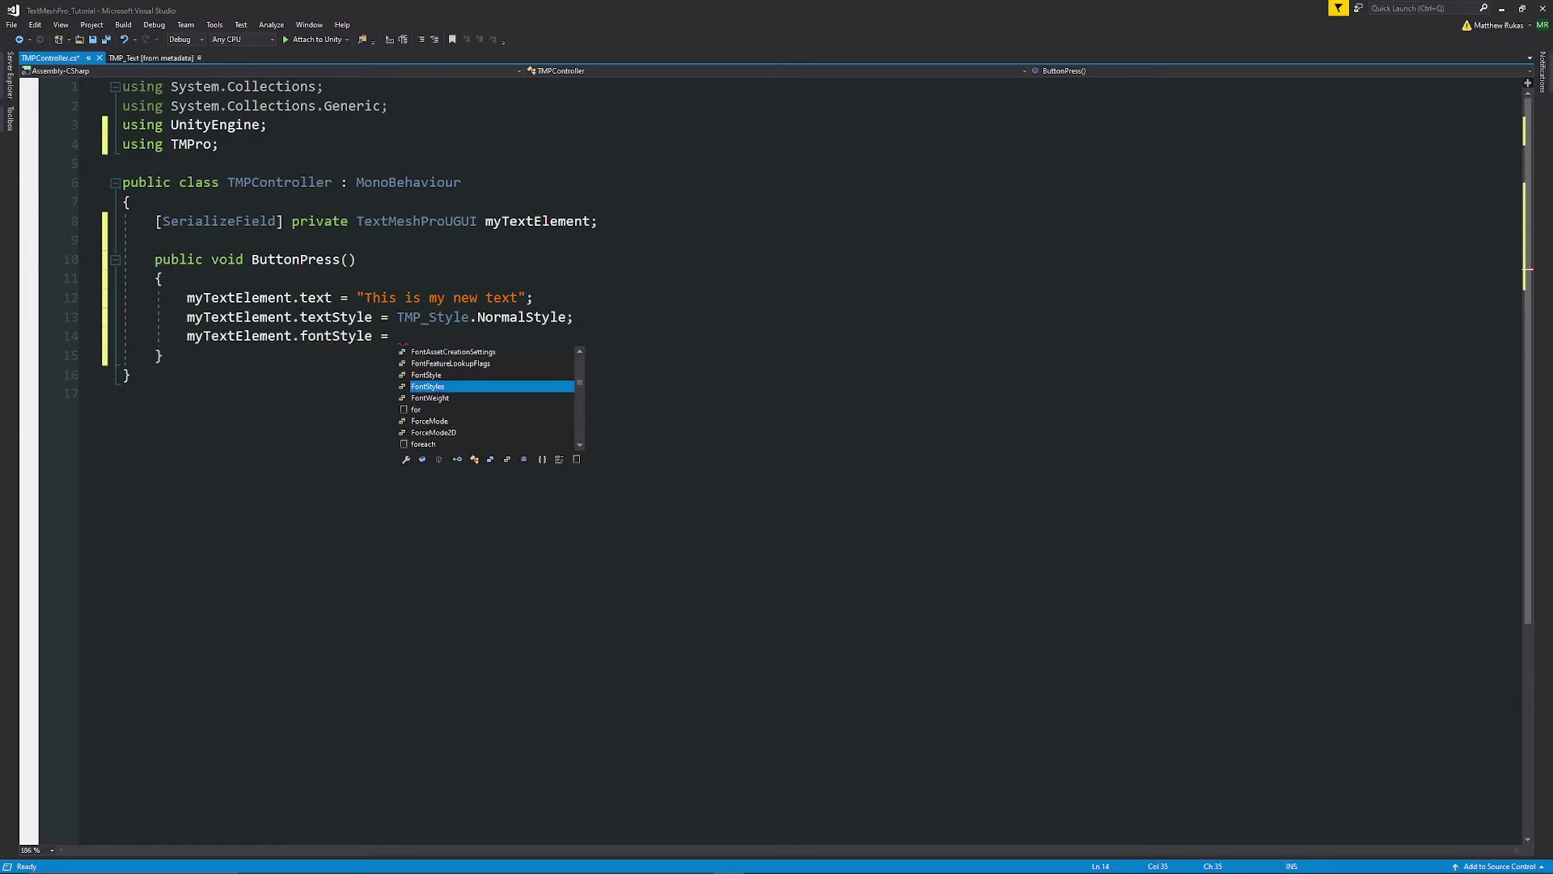
text(FontStyles)
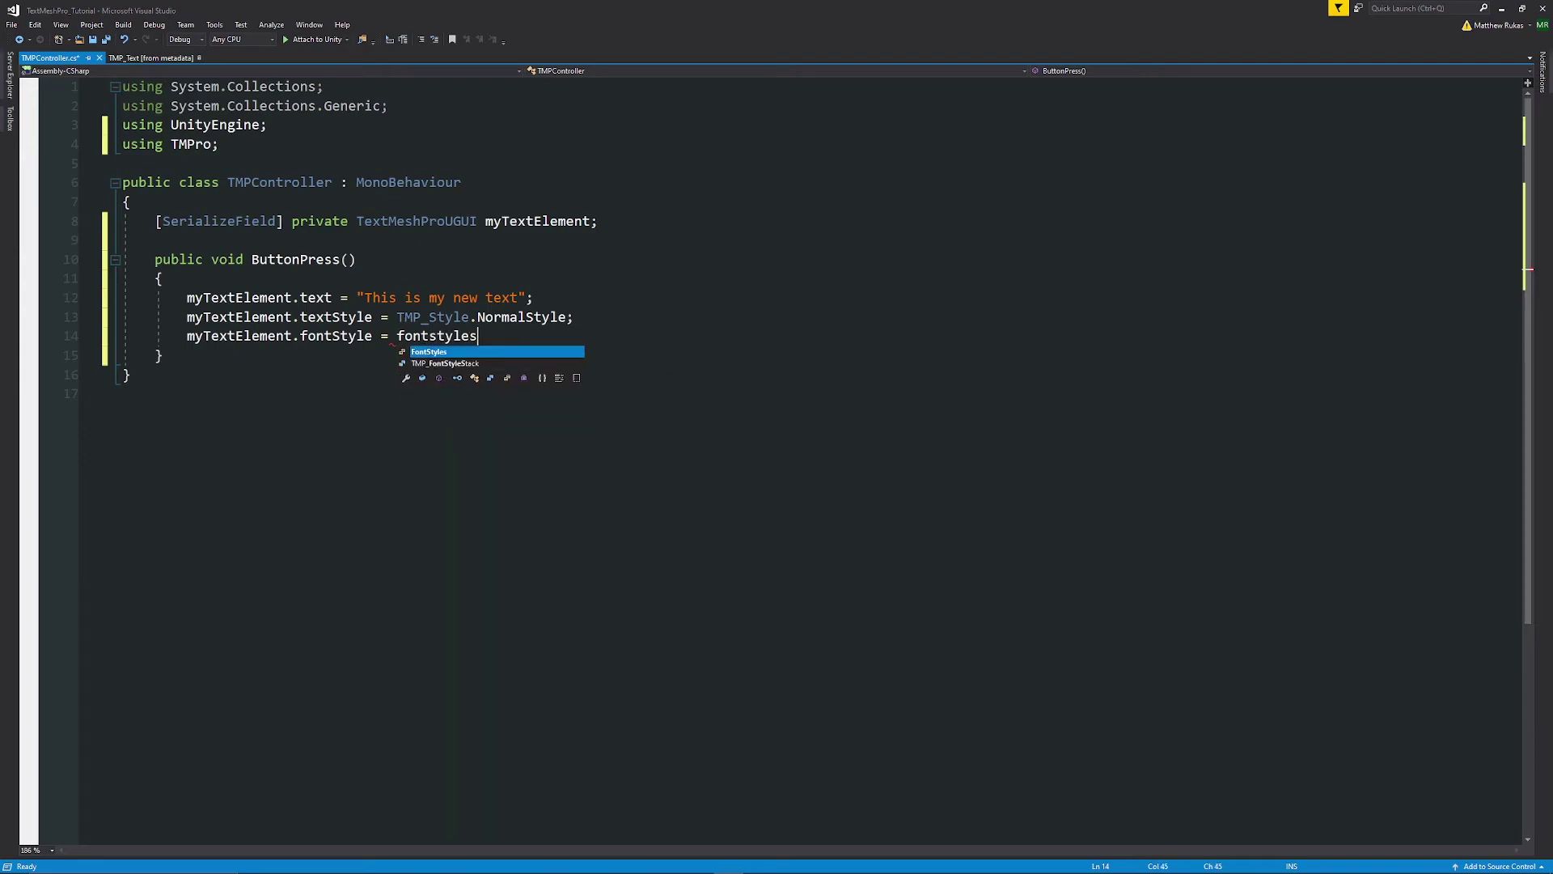
key(Tab)
text(.)
key(Down)
key(Down)
key(Down)
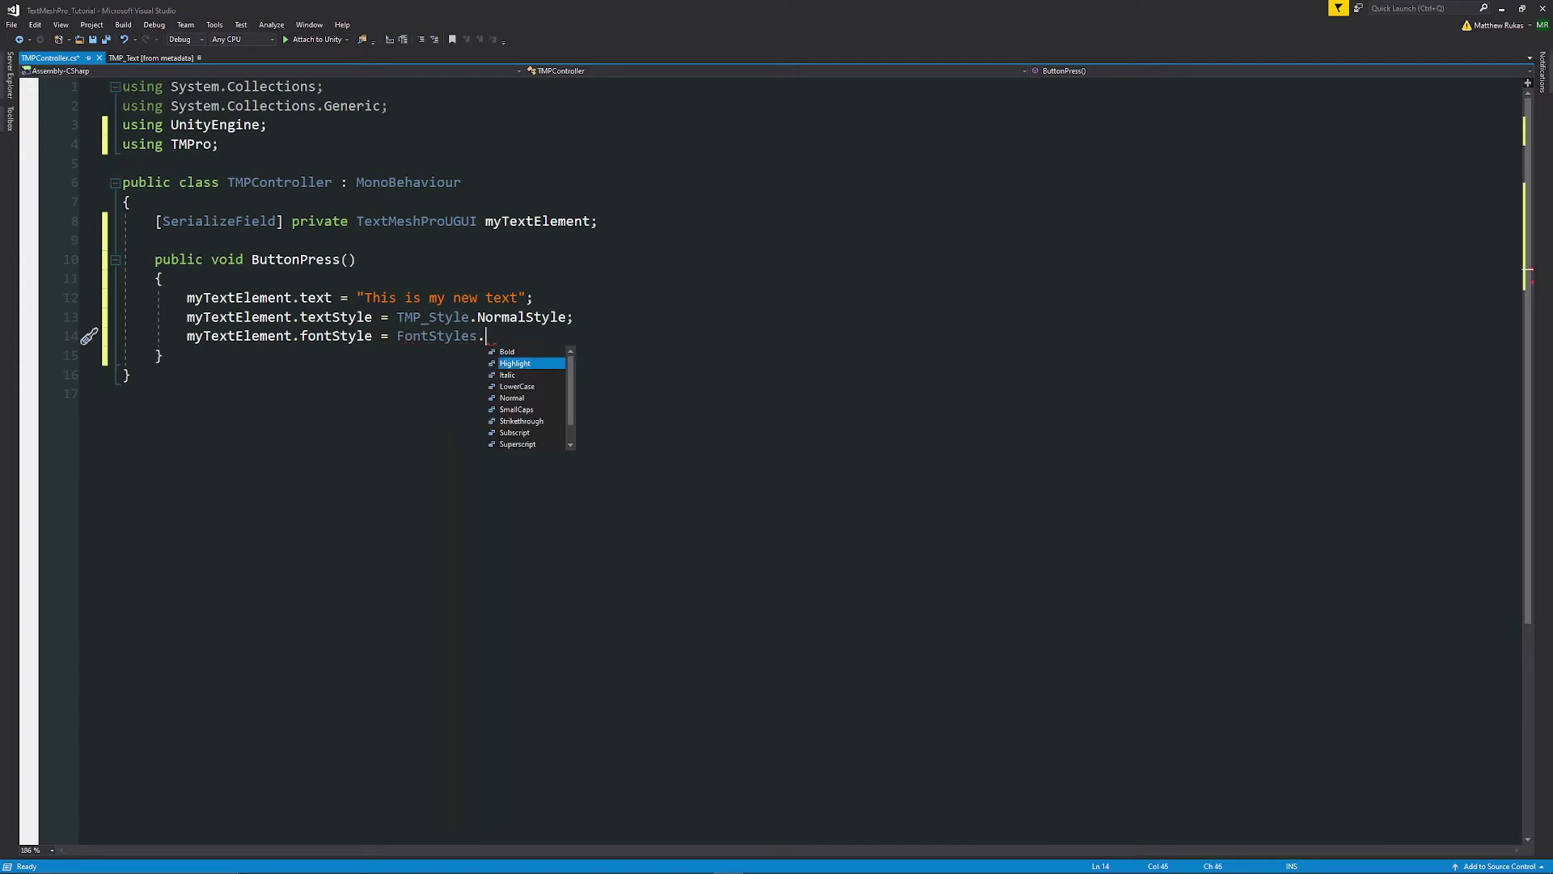
key(Down)
key(Down)
key(Down)
key(Down)
key(Up)
key(Up)
key(Up)
key(Up)
key(Up)
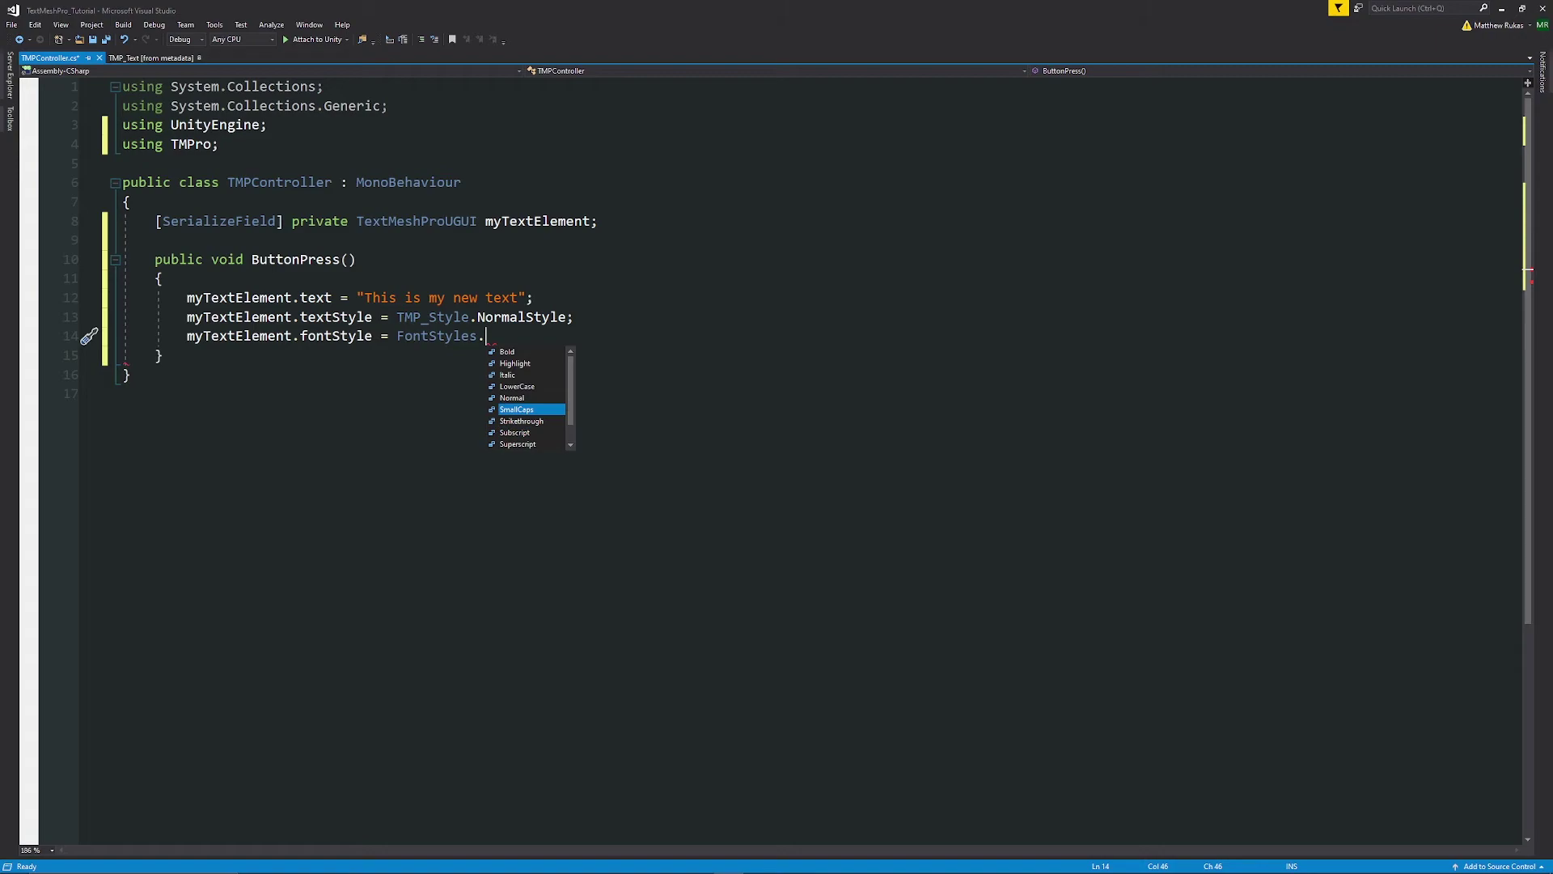
key(Up)
key(Up)
key(Tab)
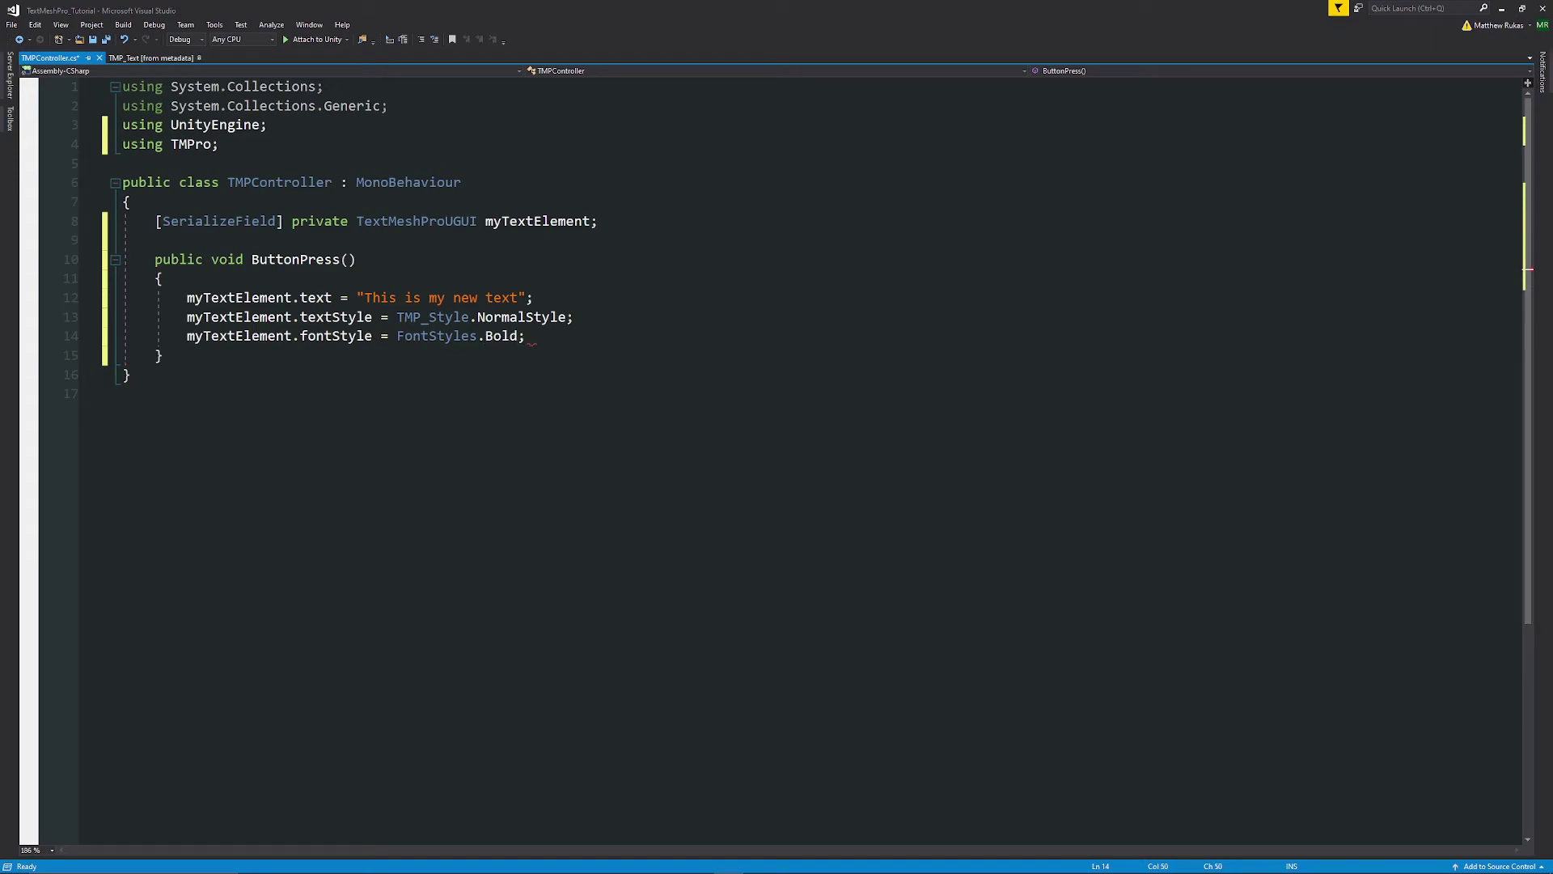
In ButtonPress, set myTextElement.color to Color.red and add a line for myTextElement.fontSize
key(Return)
text(myTextElement)
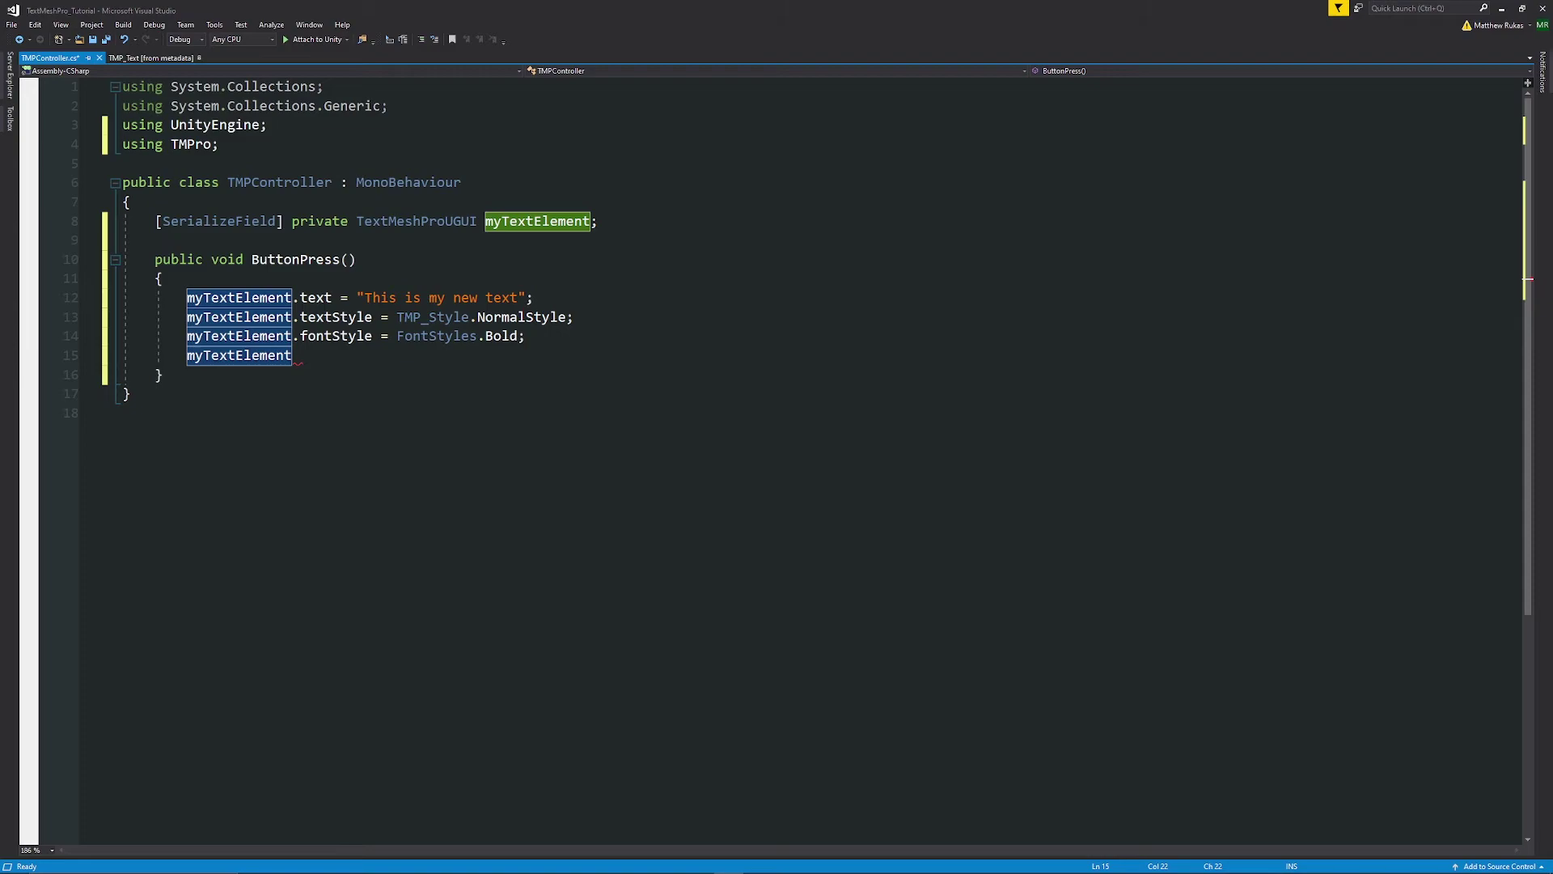
text(.col)
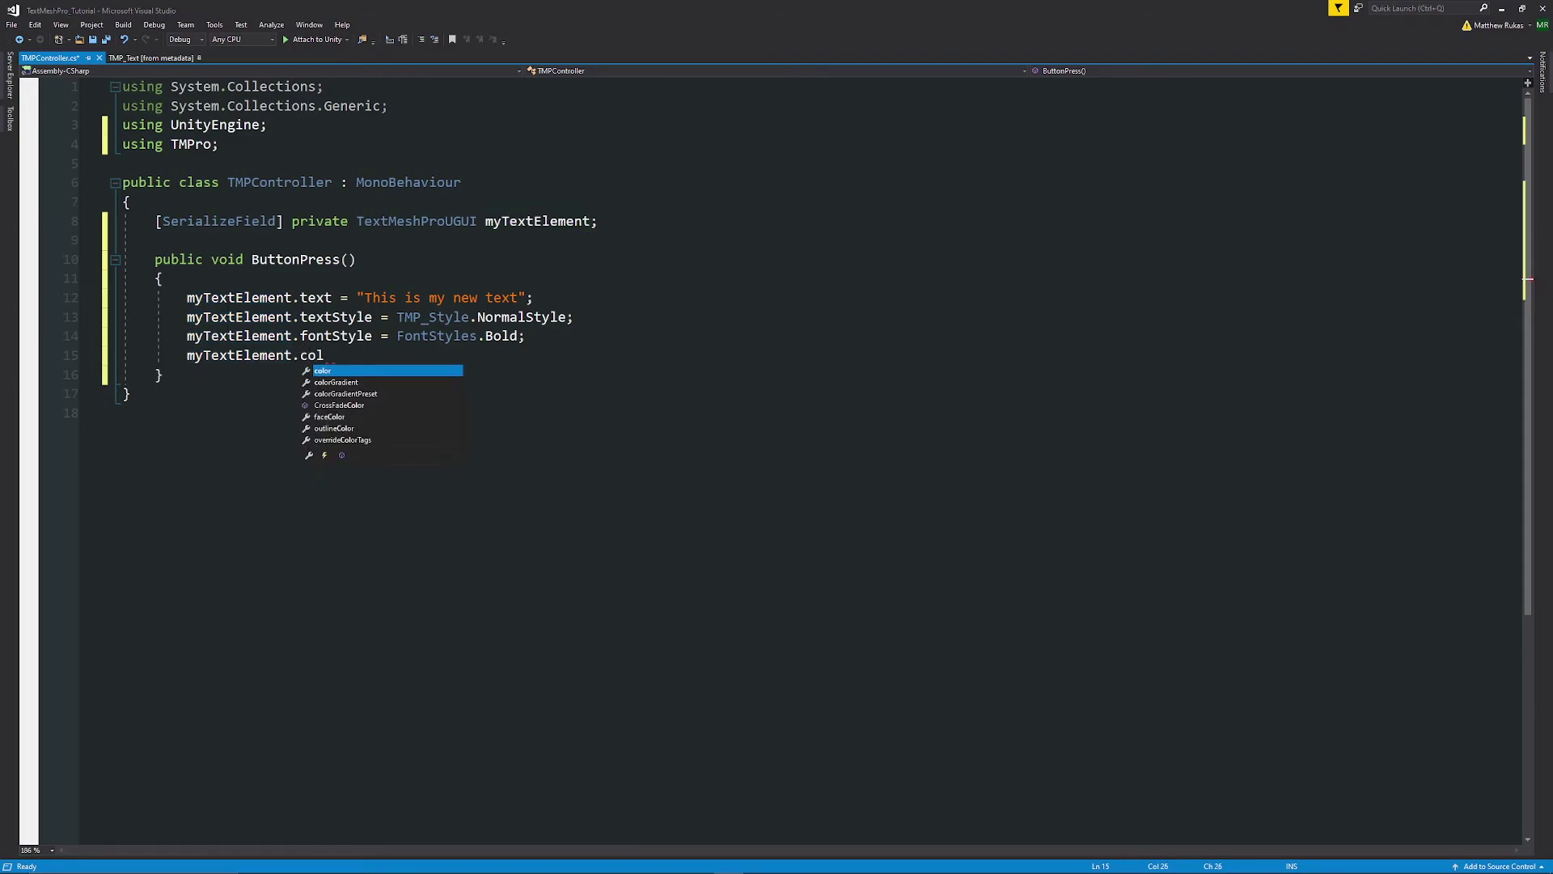
text(or = co)
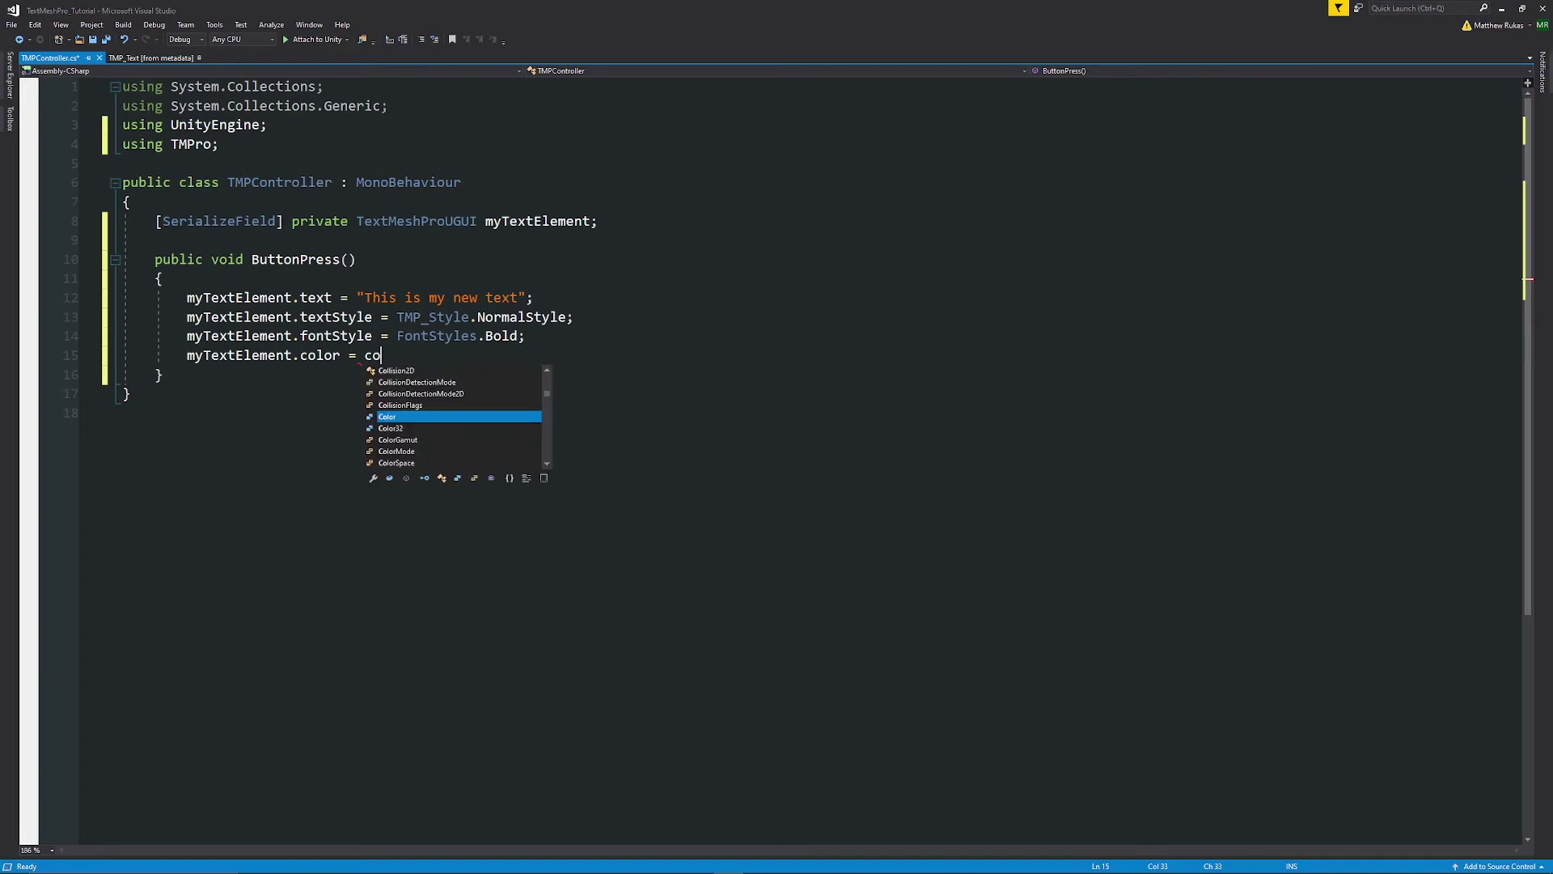
text(lor.red)
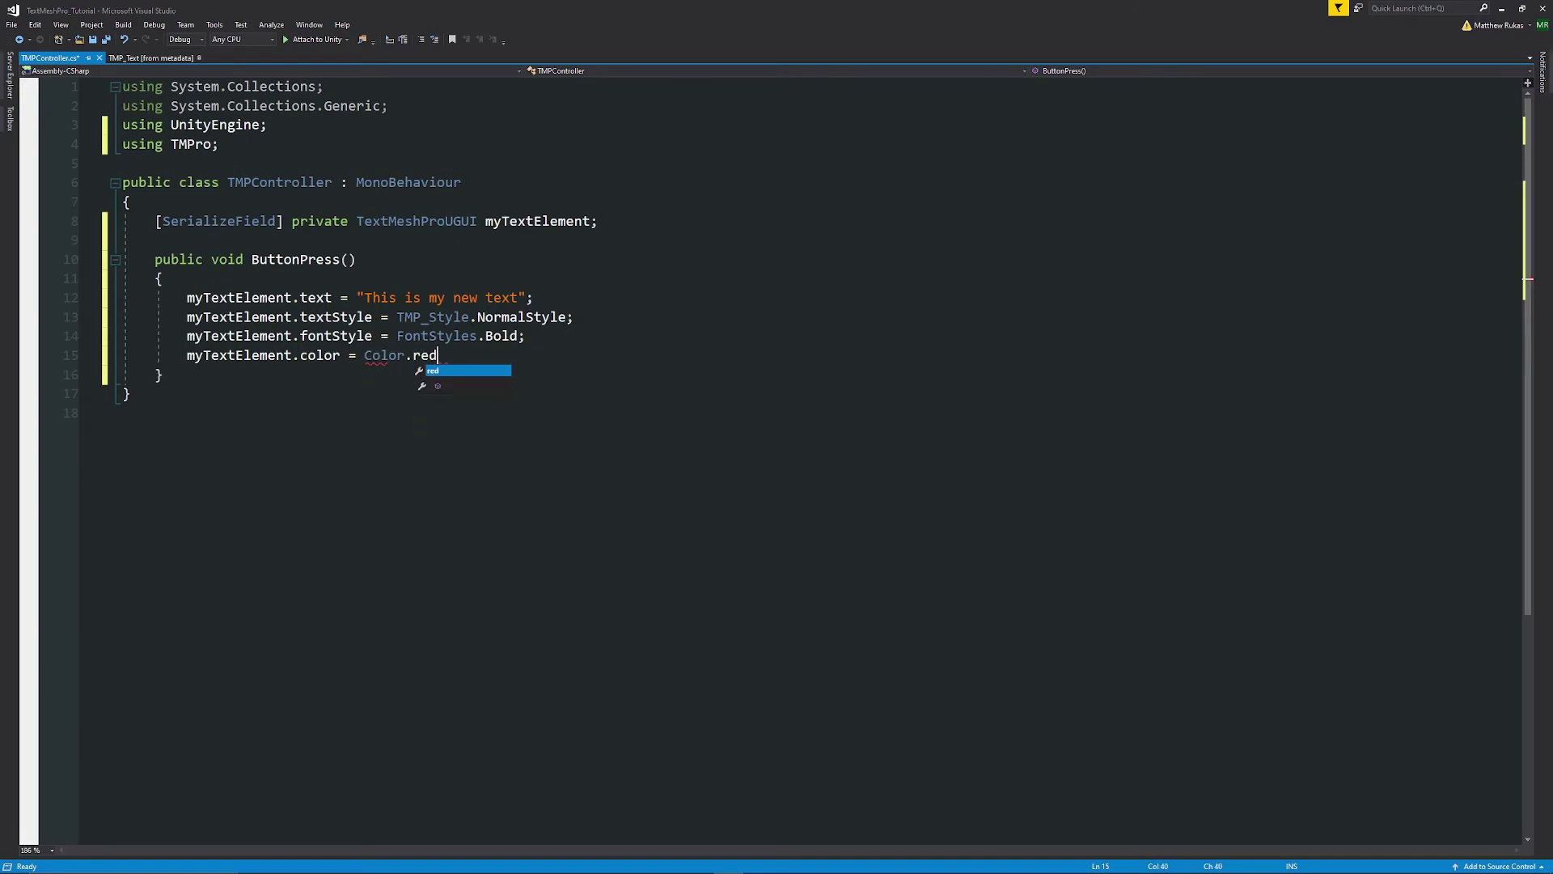
text(;)
key(Return)
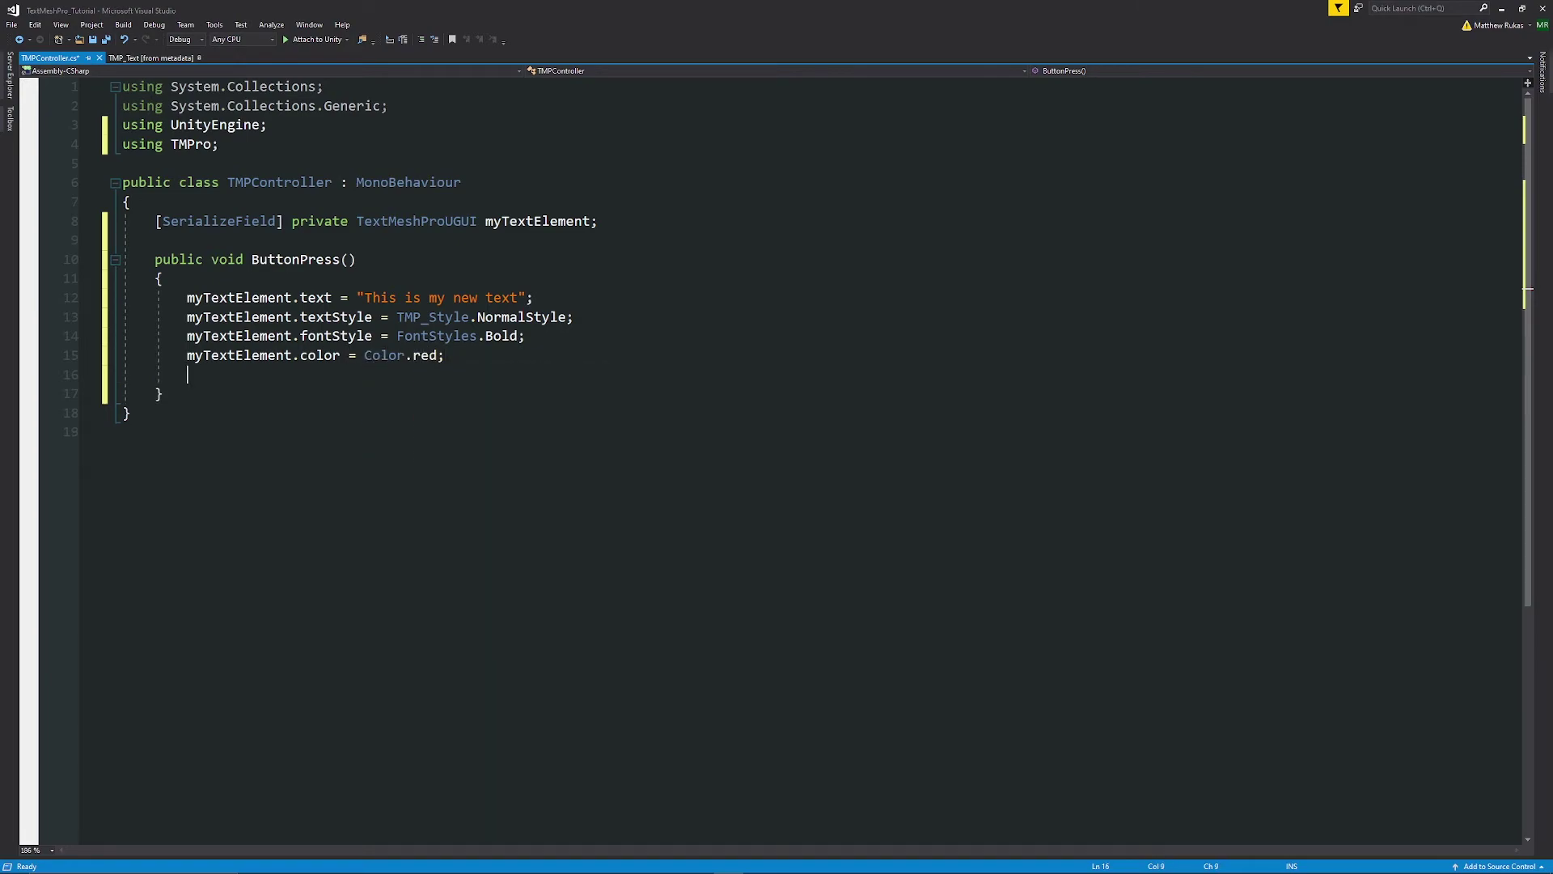
text(myTextElement)
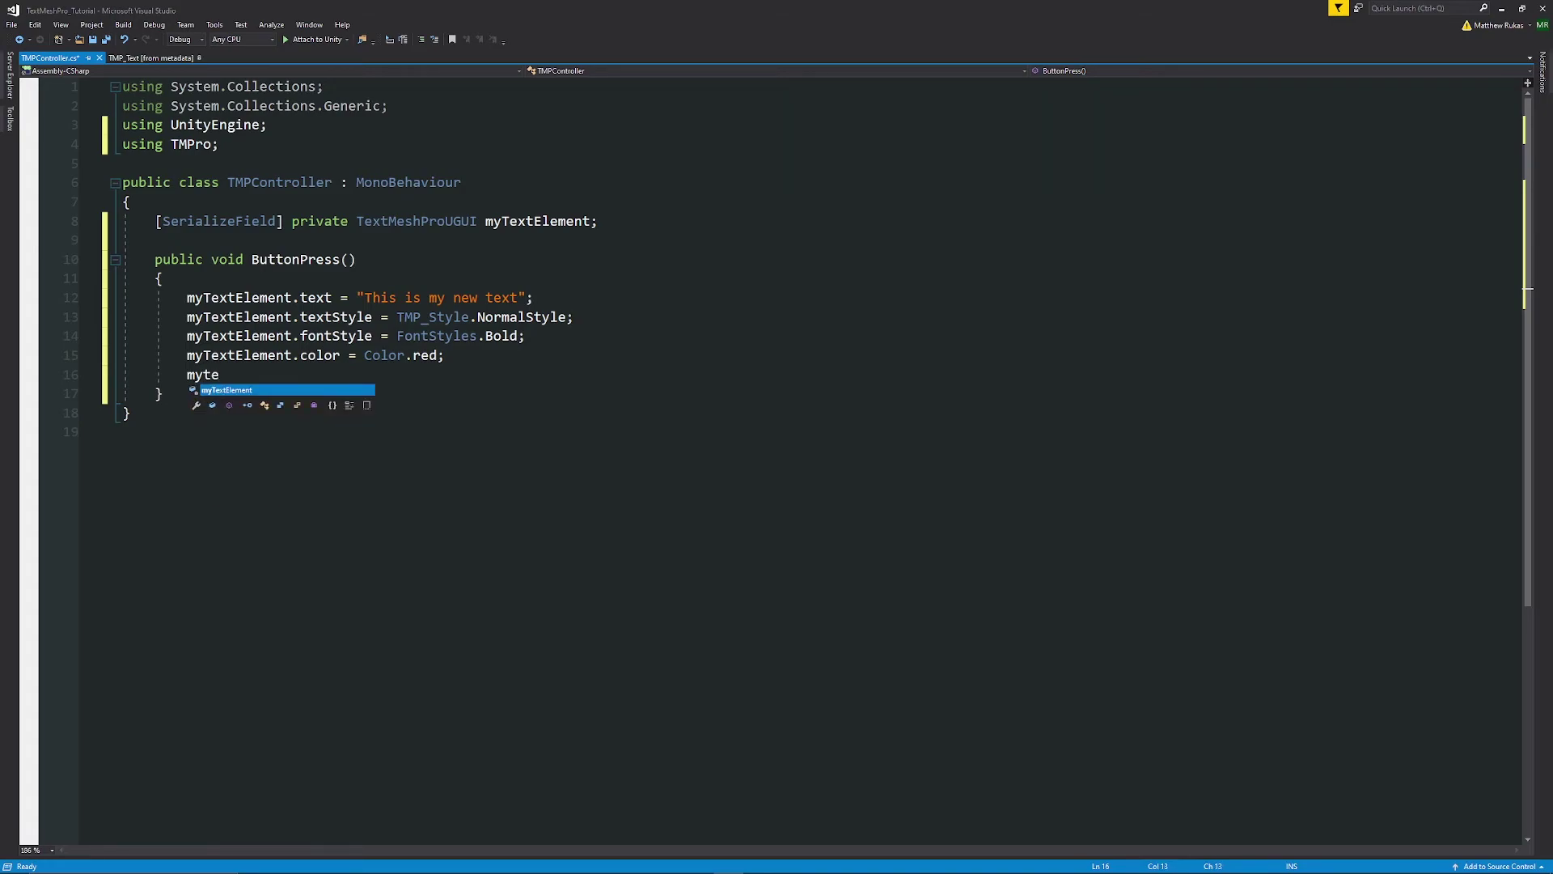
text(.fontSize)
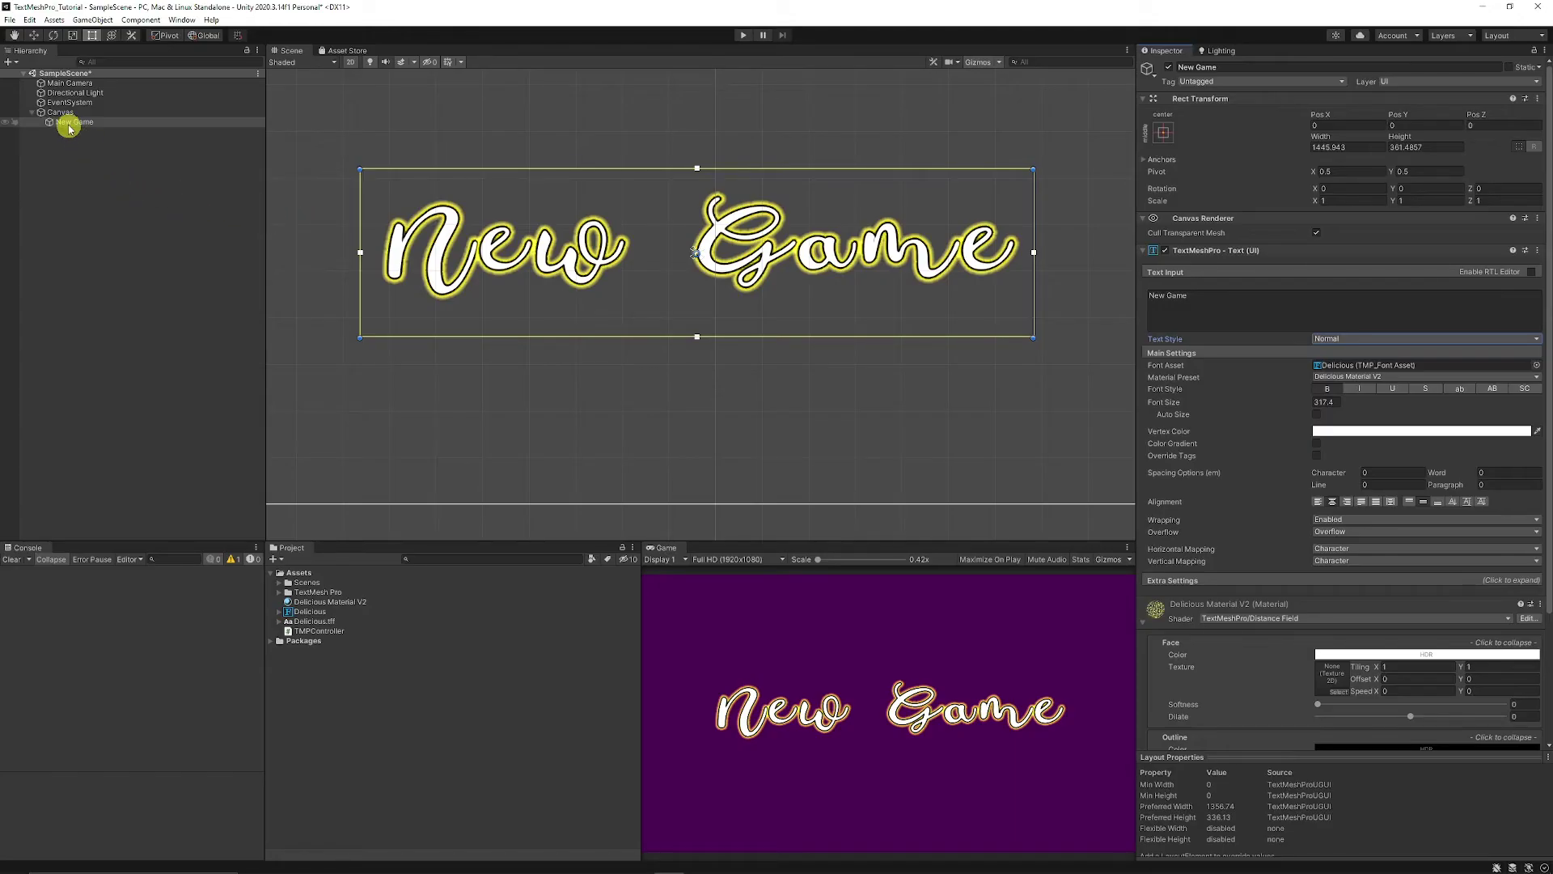
In Unity, add a UI Button to the Canvas, about 419 by 79 in size, and place it below the New Game text
right_click(59, 112)
mouse_move(91, 351)
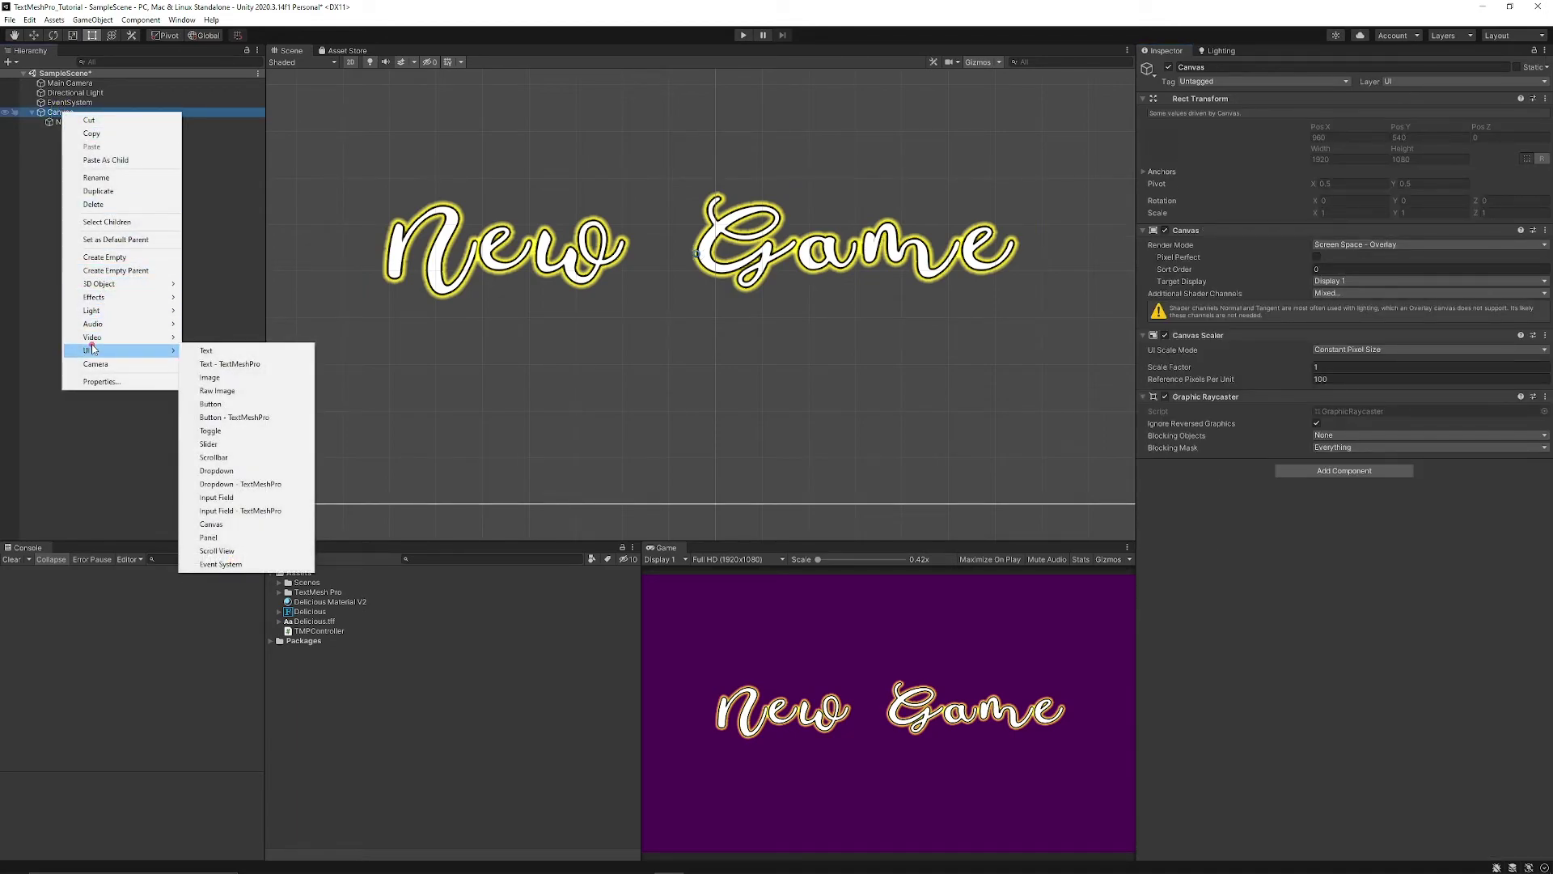
click(219, 408)
drag(721, 276, 720, 336)
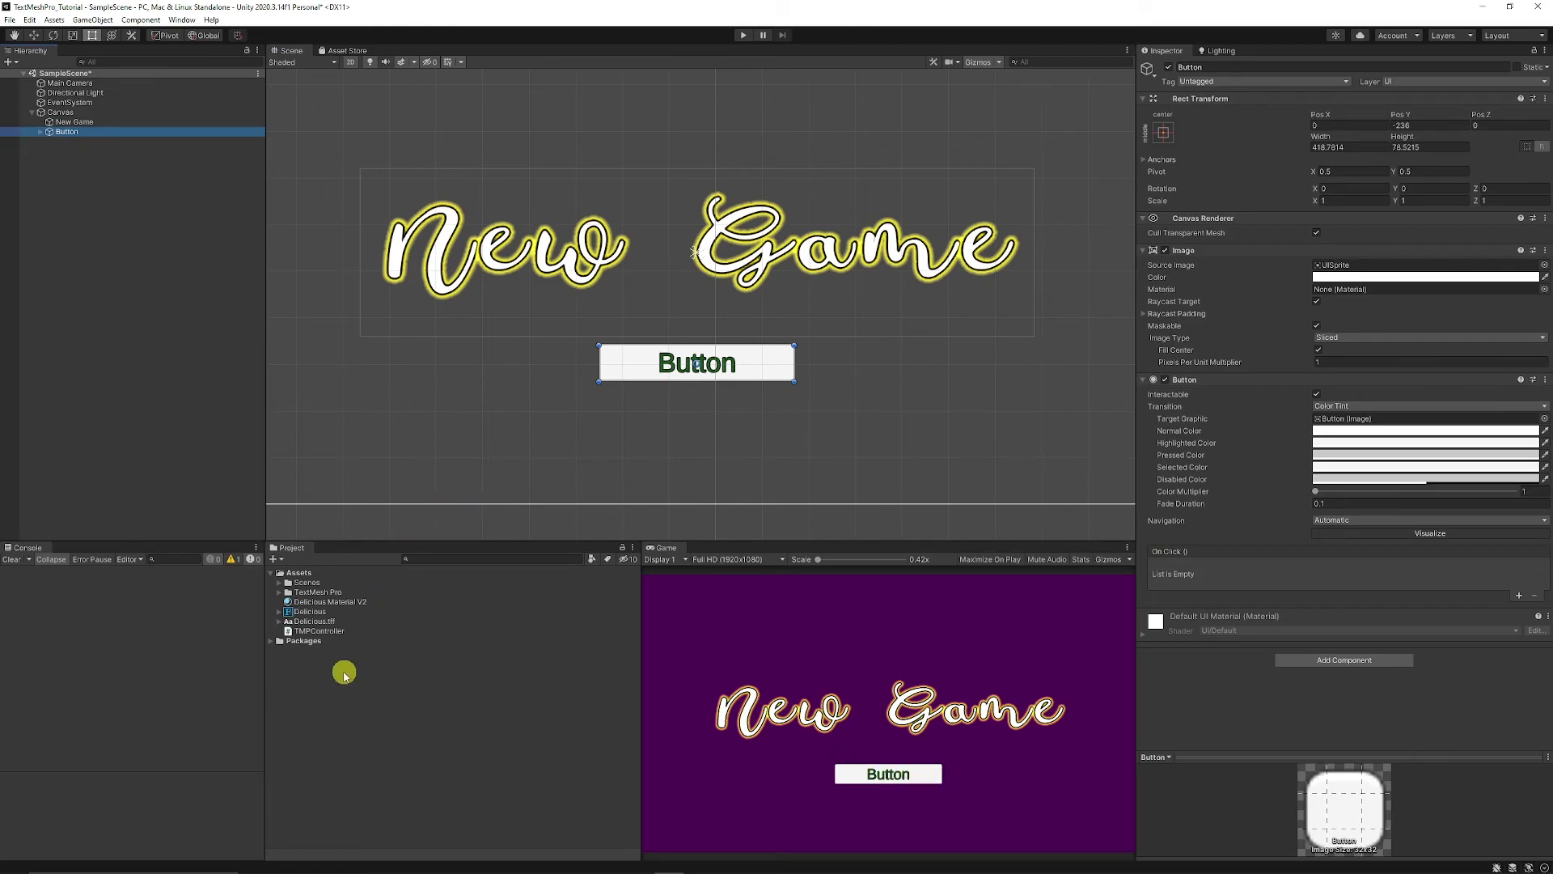
Attach the TMPController script to the Button and make that component the target of a new On Click event
drag(330, 638, 1380, 704)
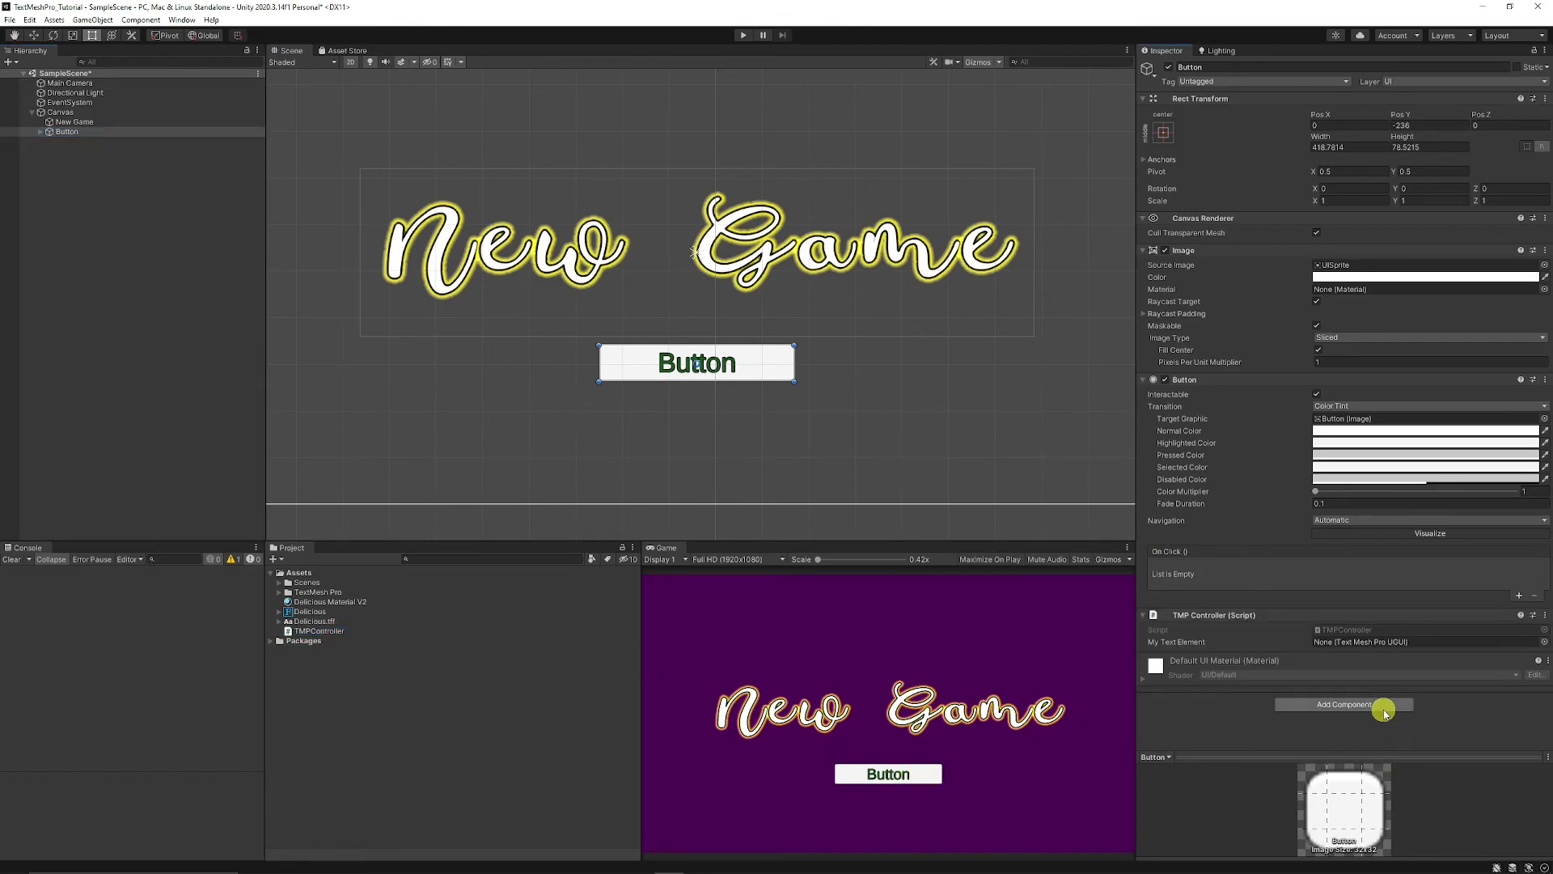
click(1519, 603)
drag(1196, 615, 1198, 579)
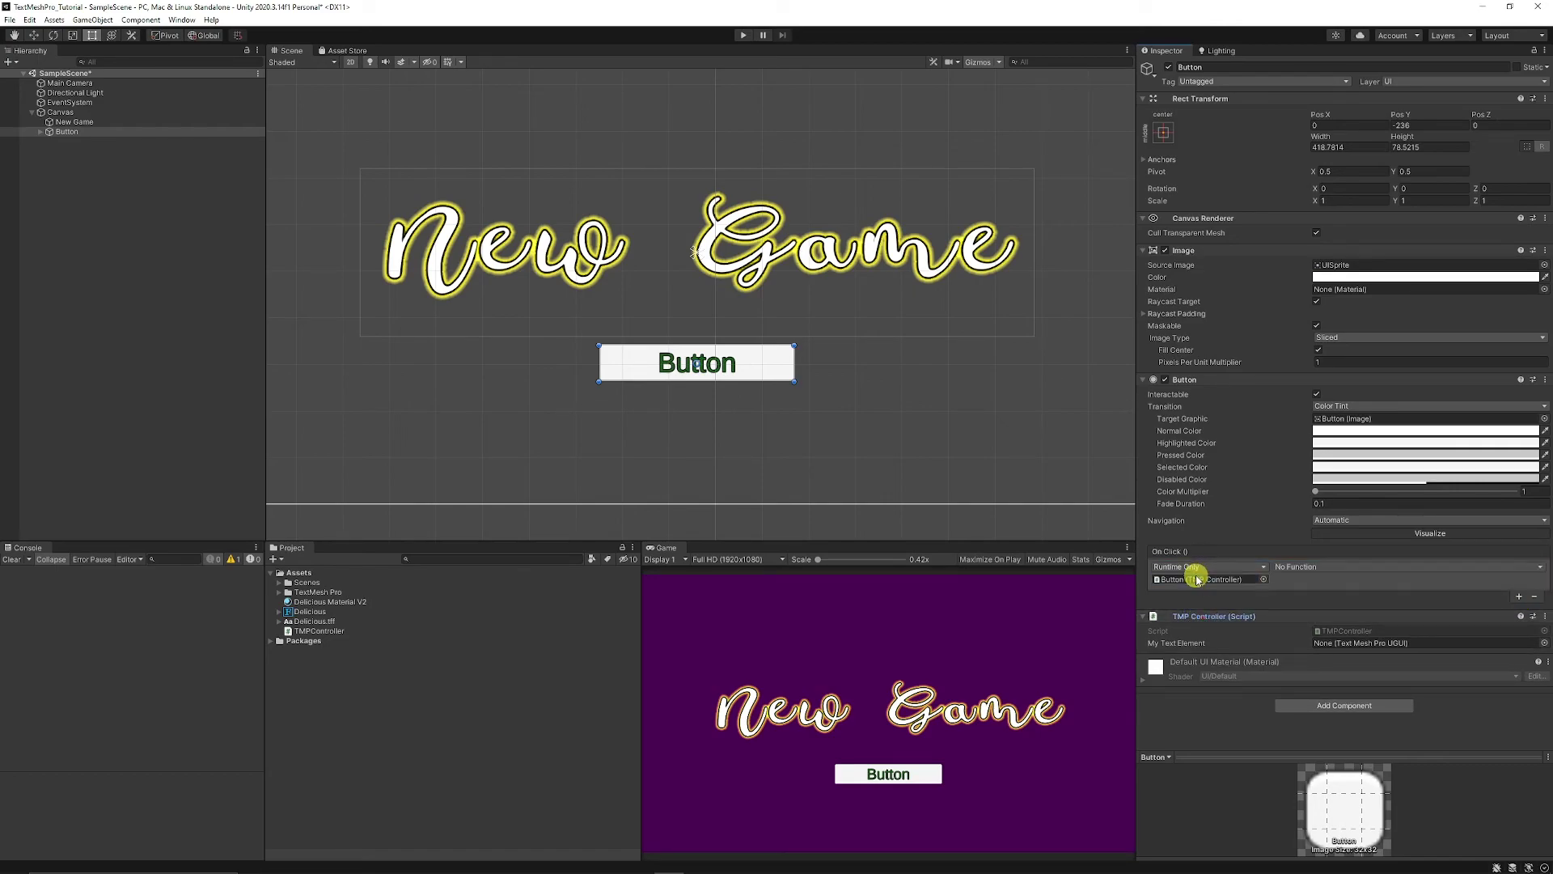
Set the On Click function to TMPController.ButtonPress and assign the New Game text to My Text Element
click(1302, 568)
mouse_move(1326, 667)
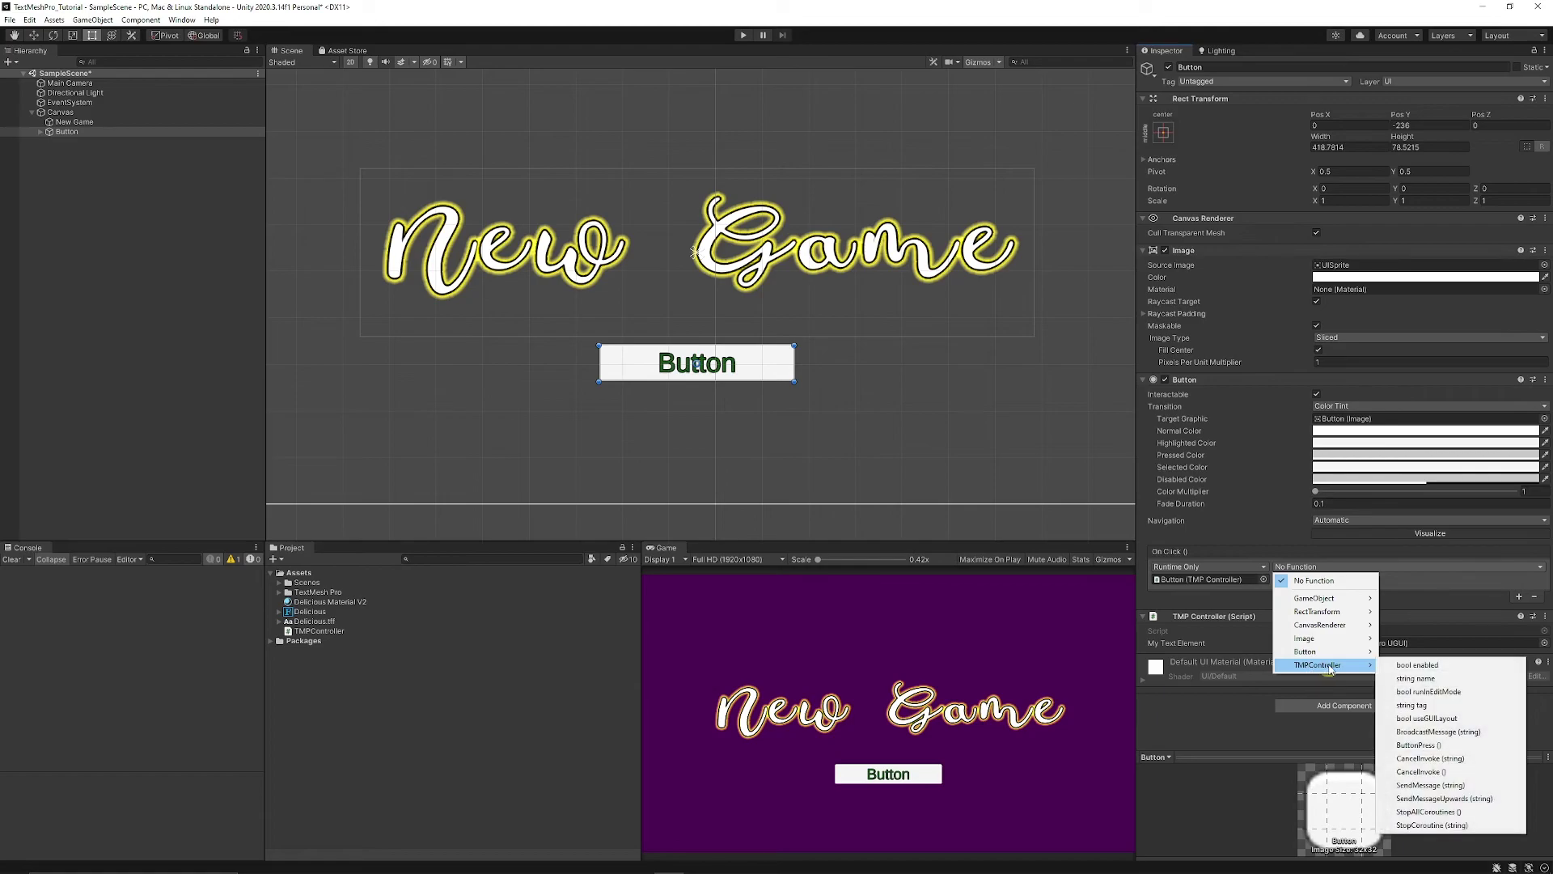
click(1425, 745)
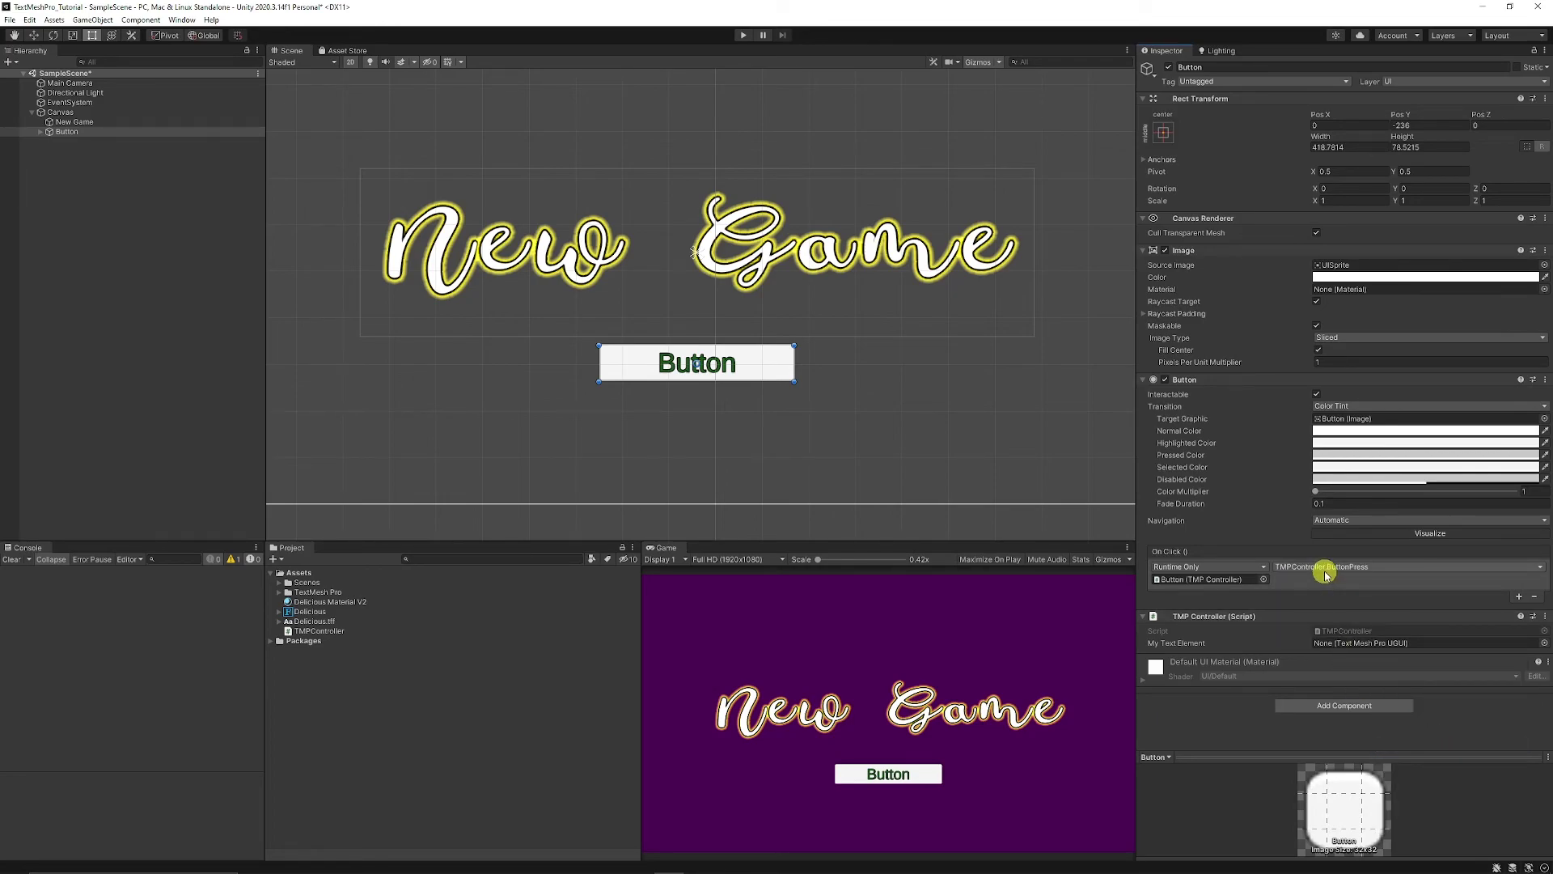
drag(78, 122, 1362, 643)
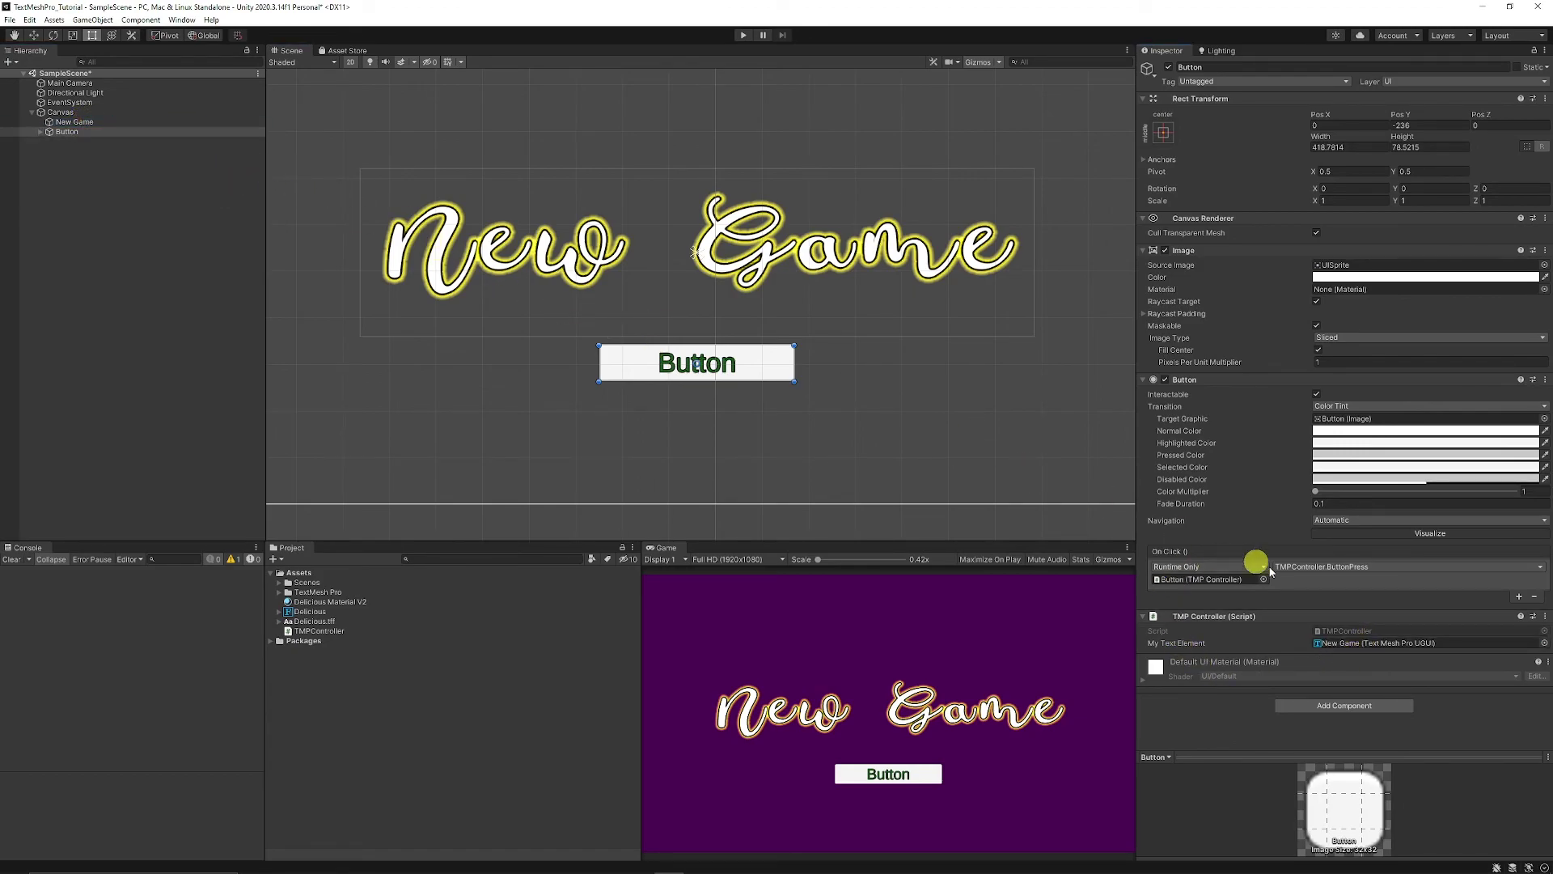
Run the scene, trigger the Button to test the text change, and exit Play mode
click(739, 37)
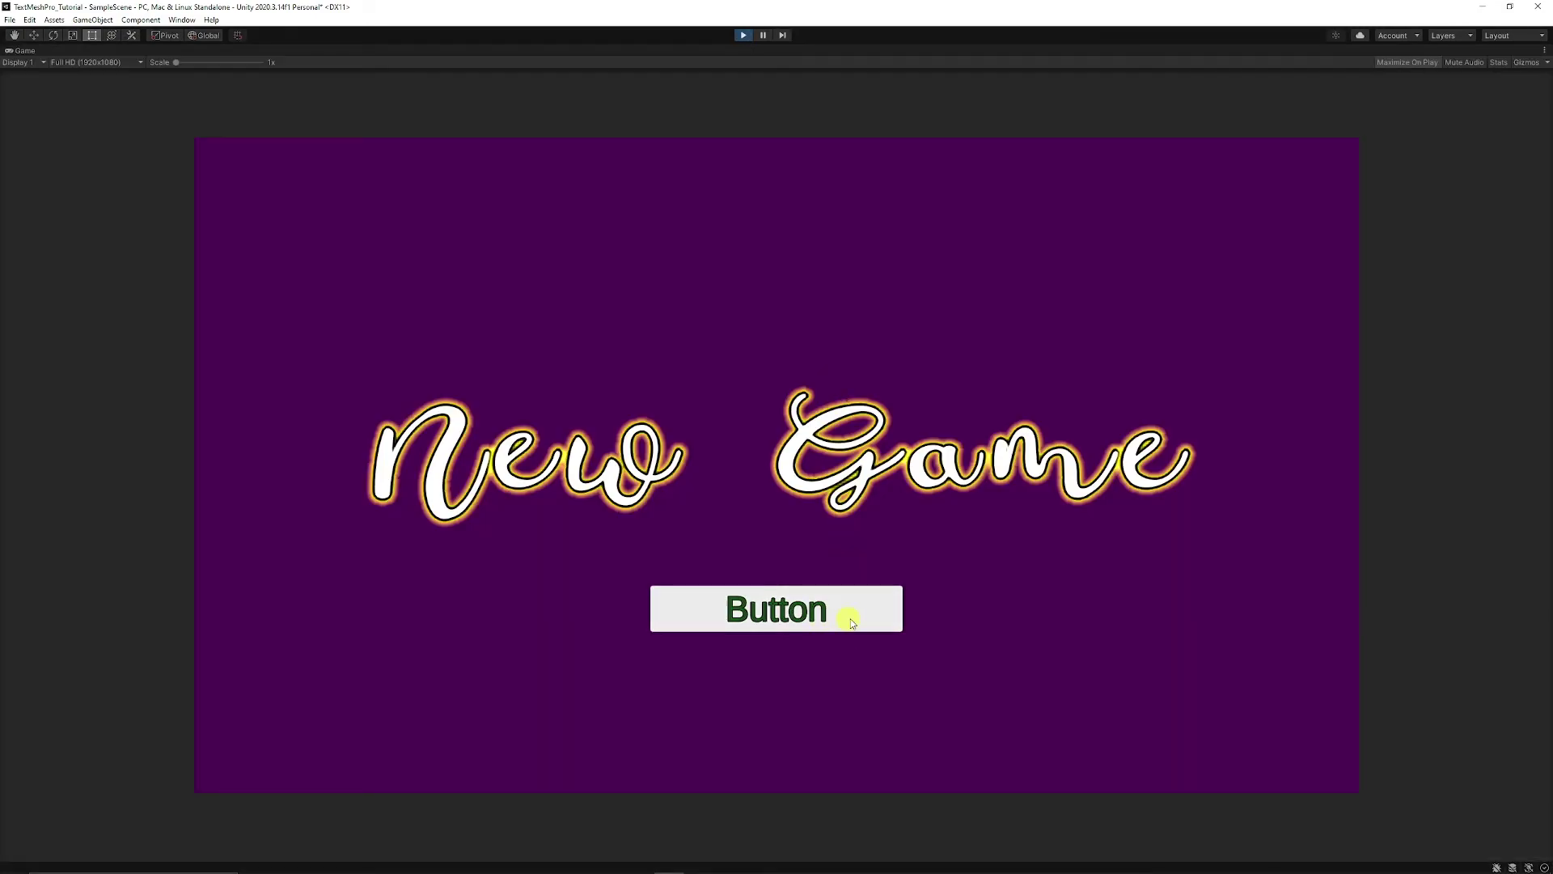
click(857, 619)
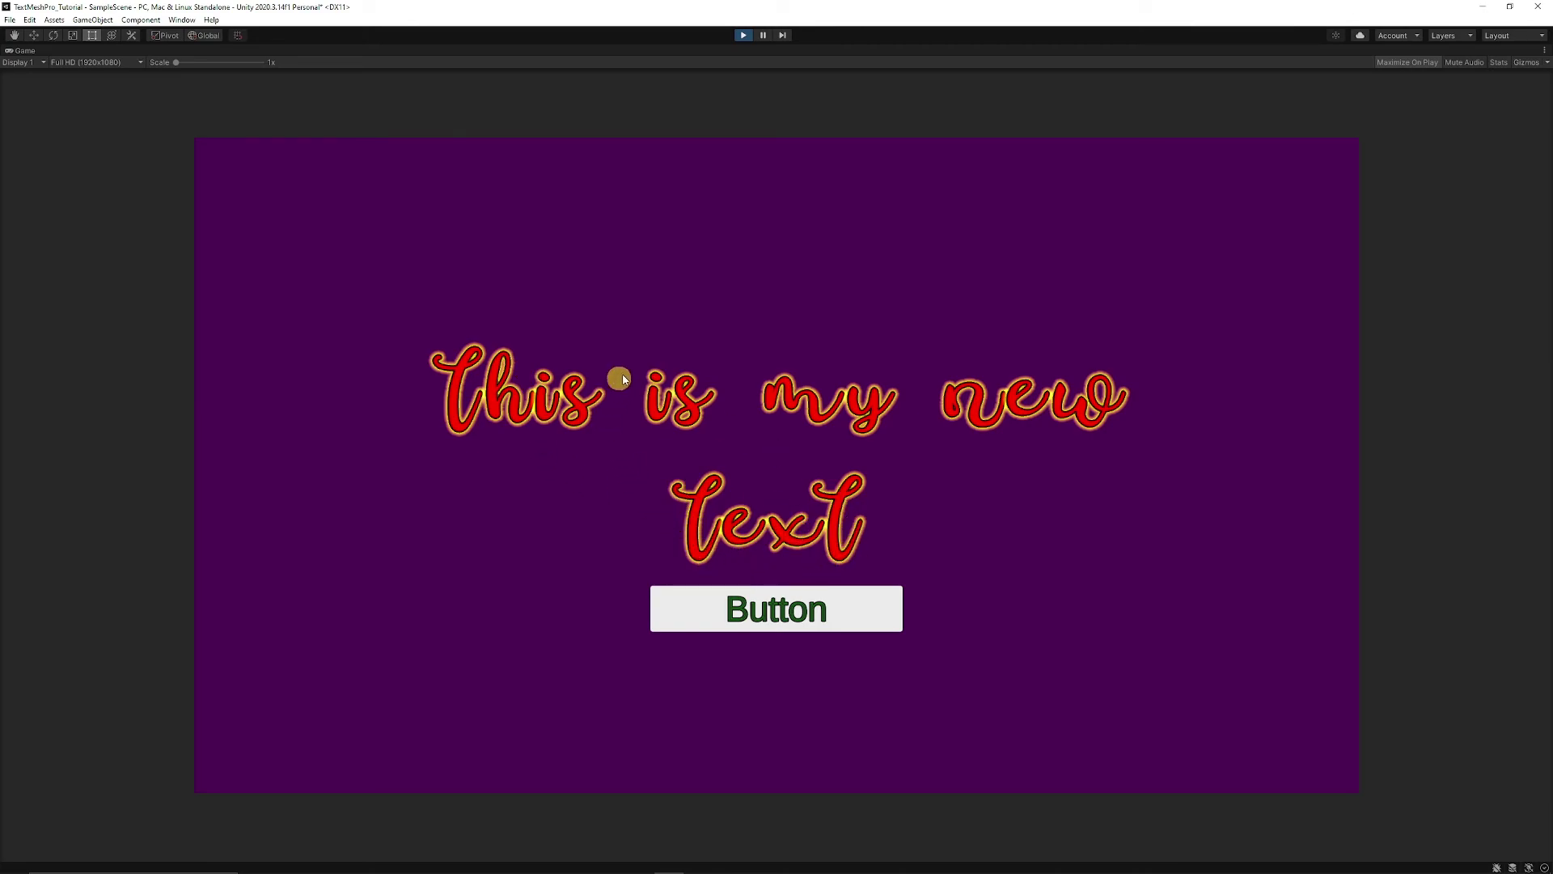
click(743, 35)
click(895, 319)
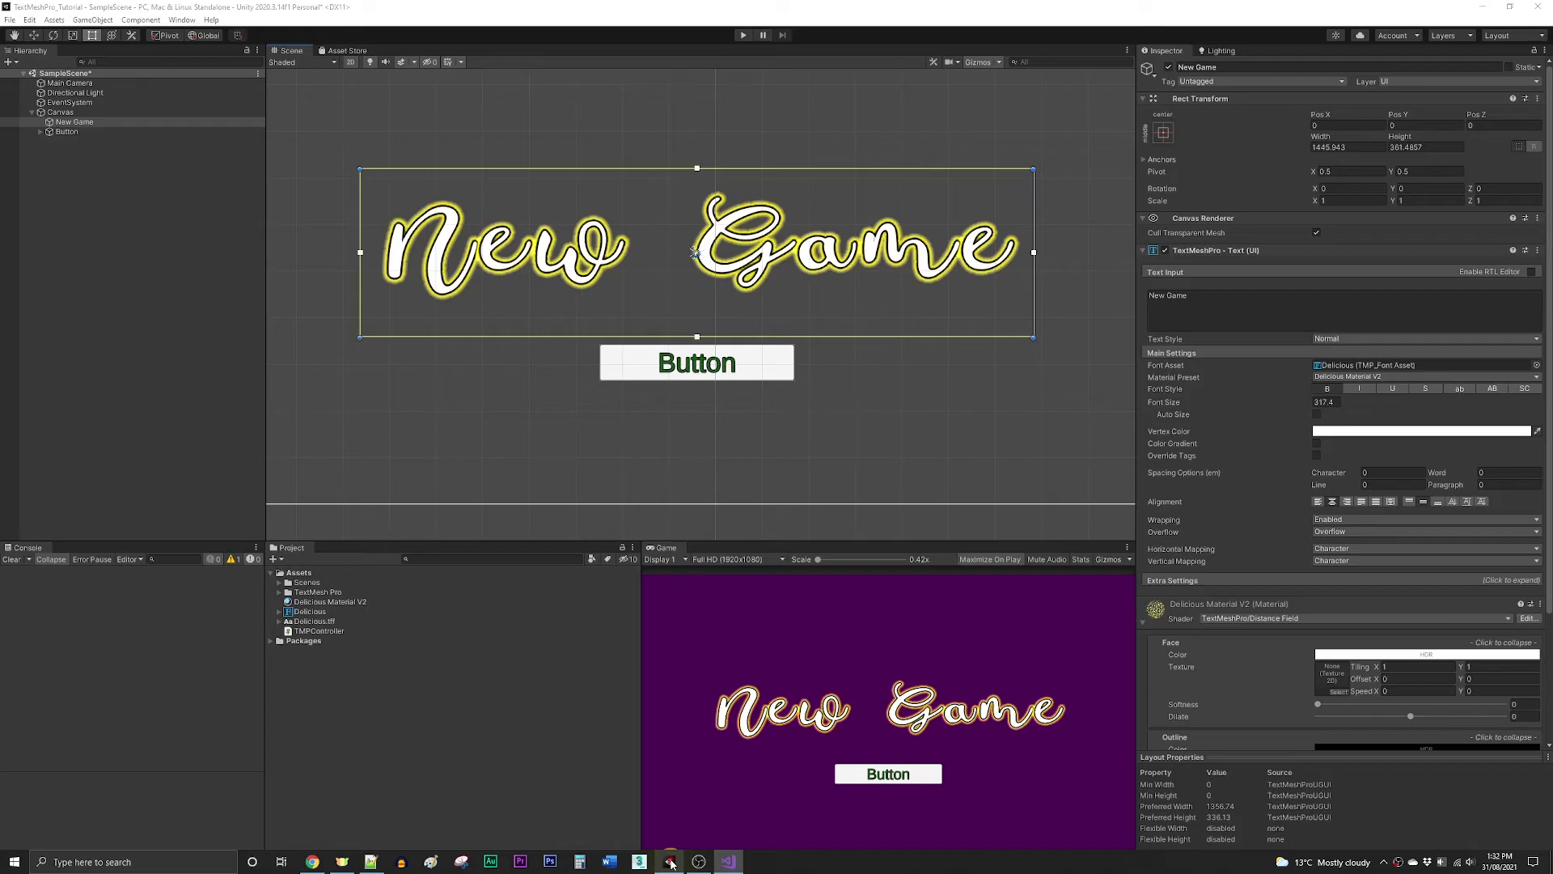
click(85, 121)
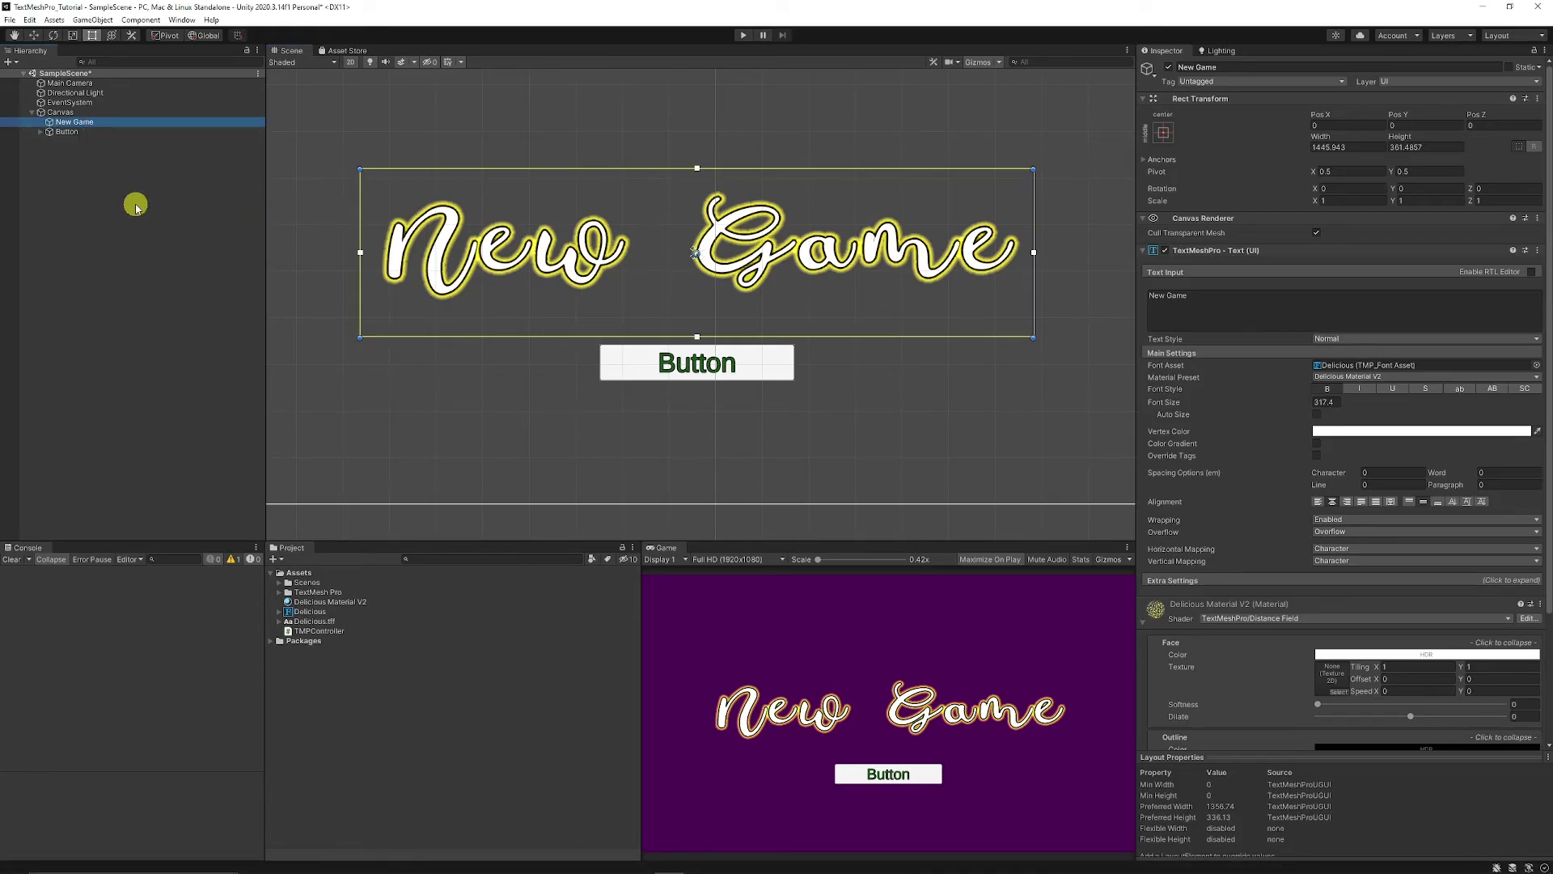
scroll(1231, 577, down, 3)
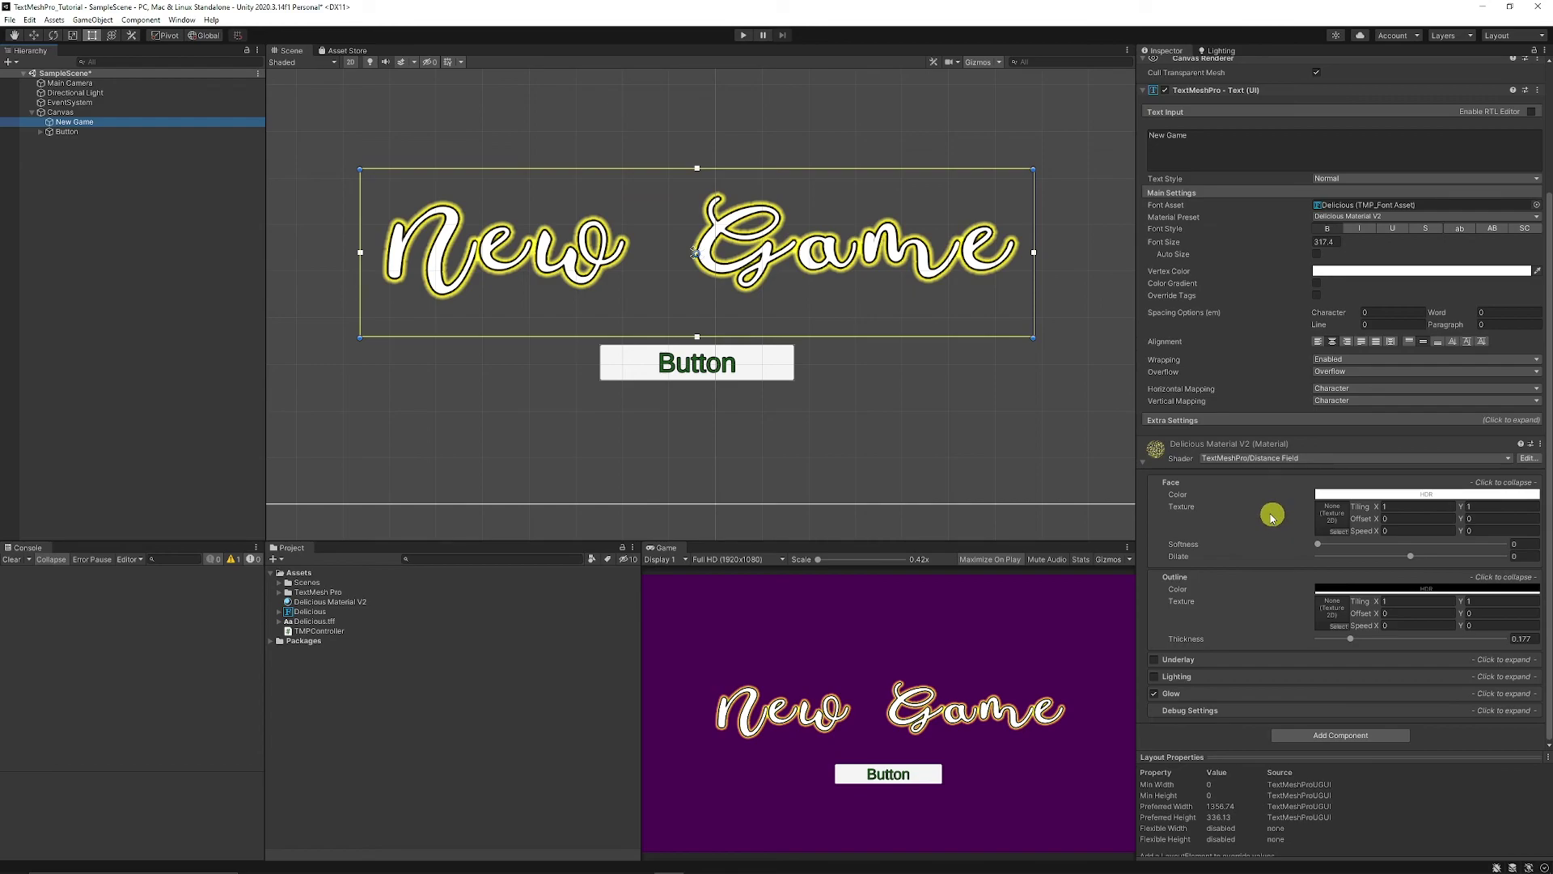
click(161, 367)
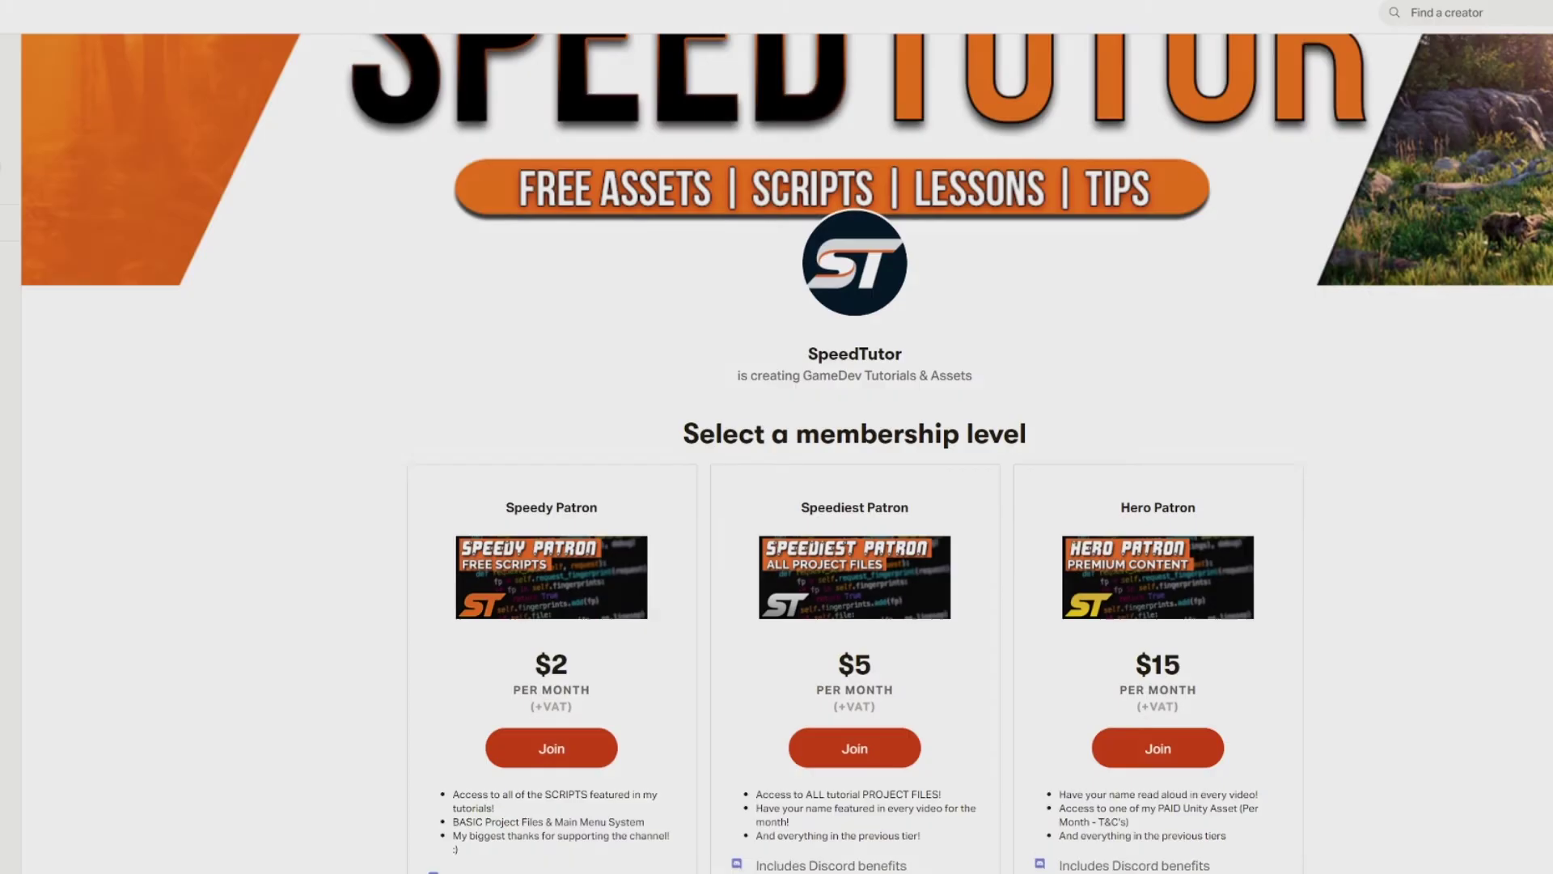
scroll(777, 453, down, 6)
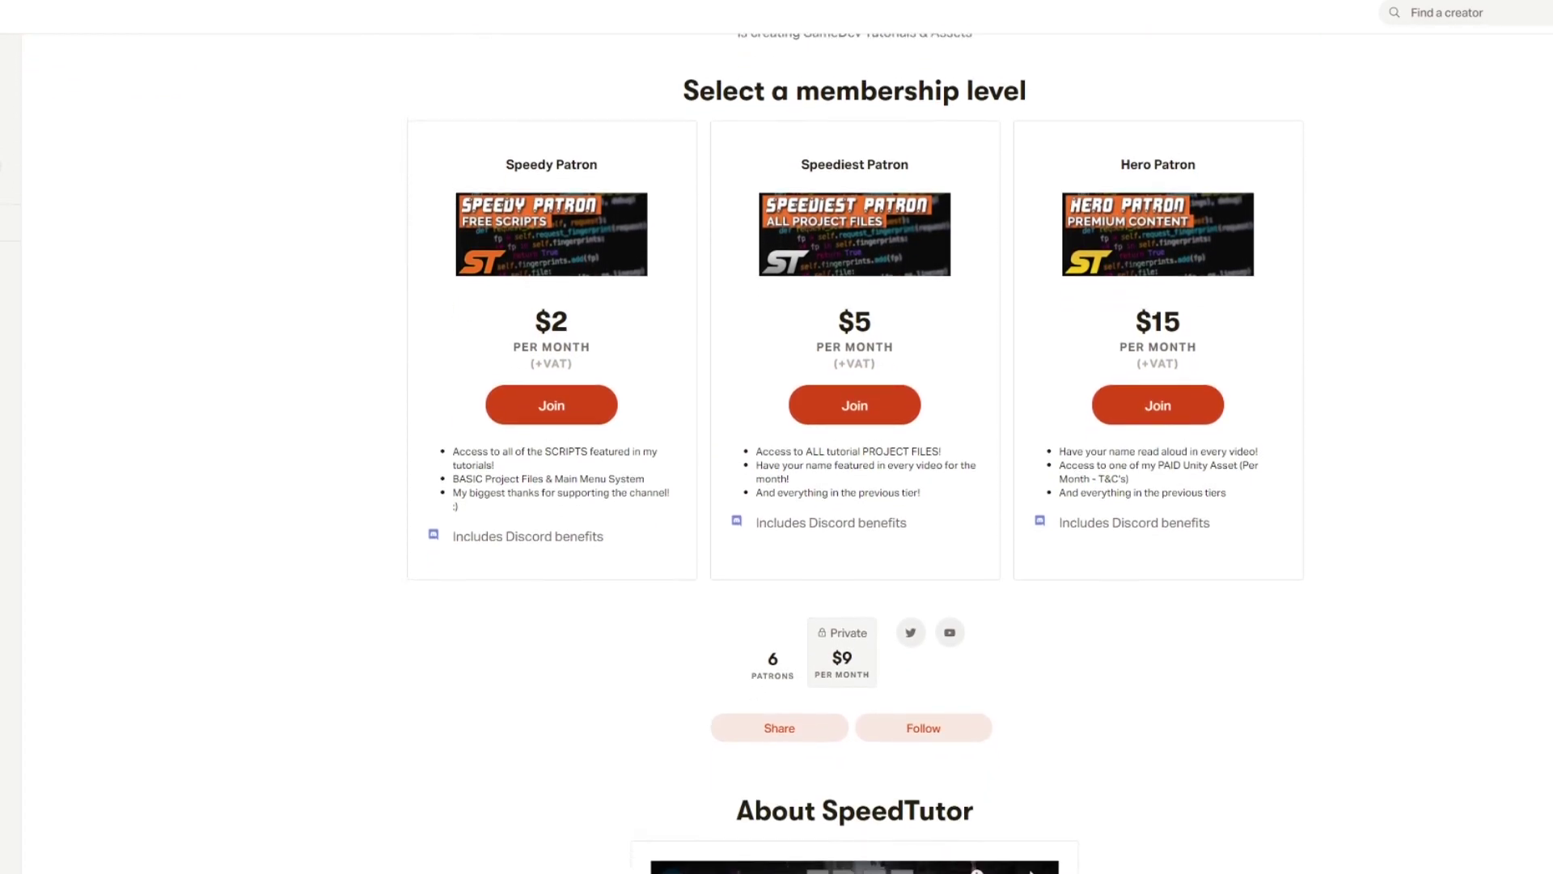
scroll(776, 453, down, 10)
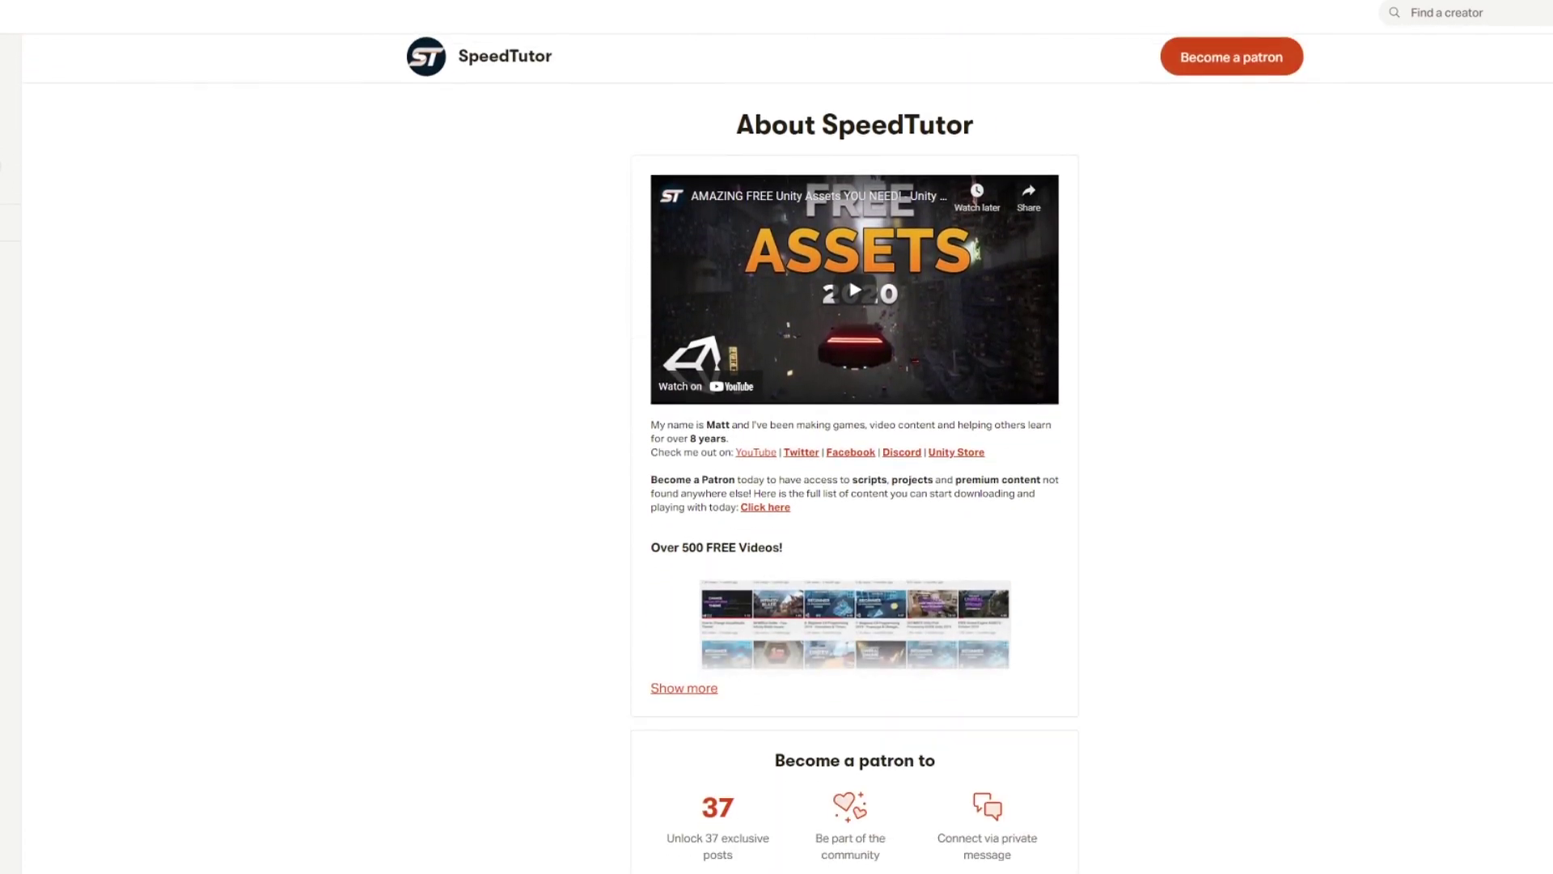
scroll(777, 453, down, 8)
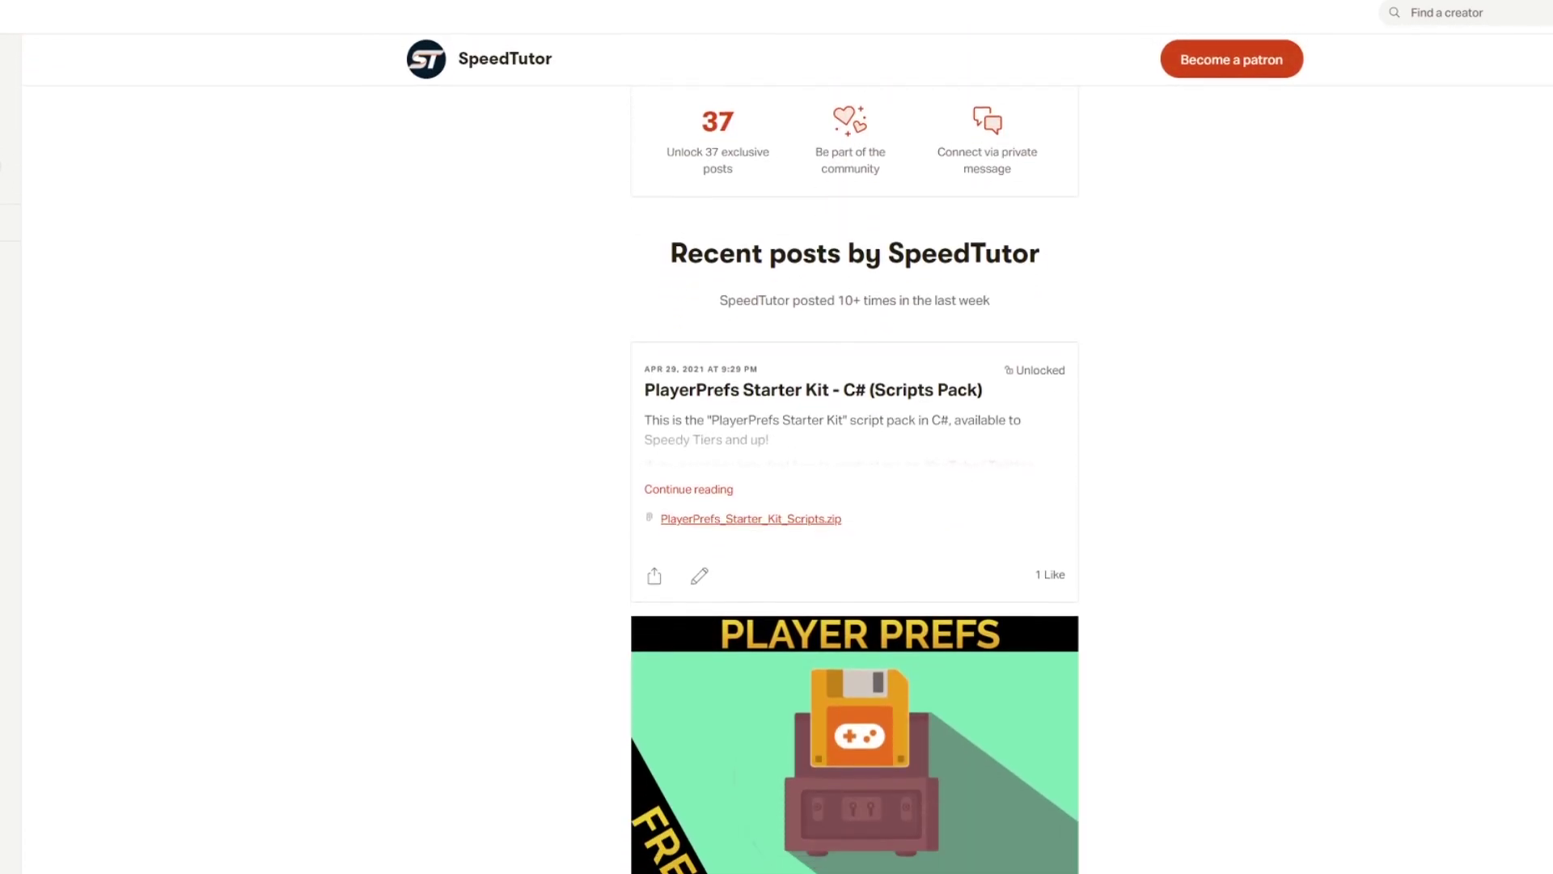
scroll(776, 453, down, 8)
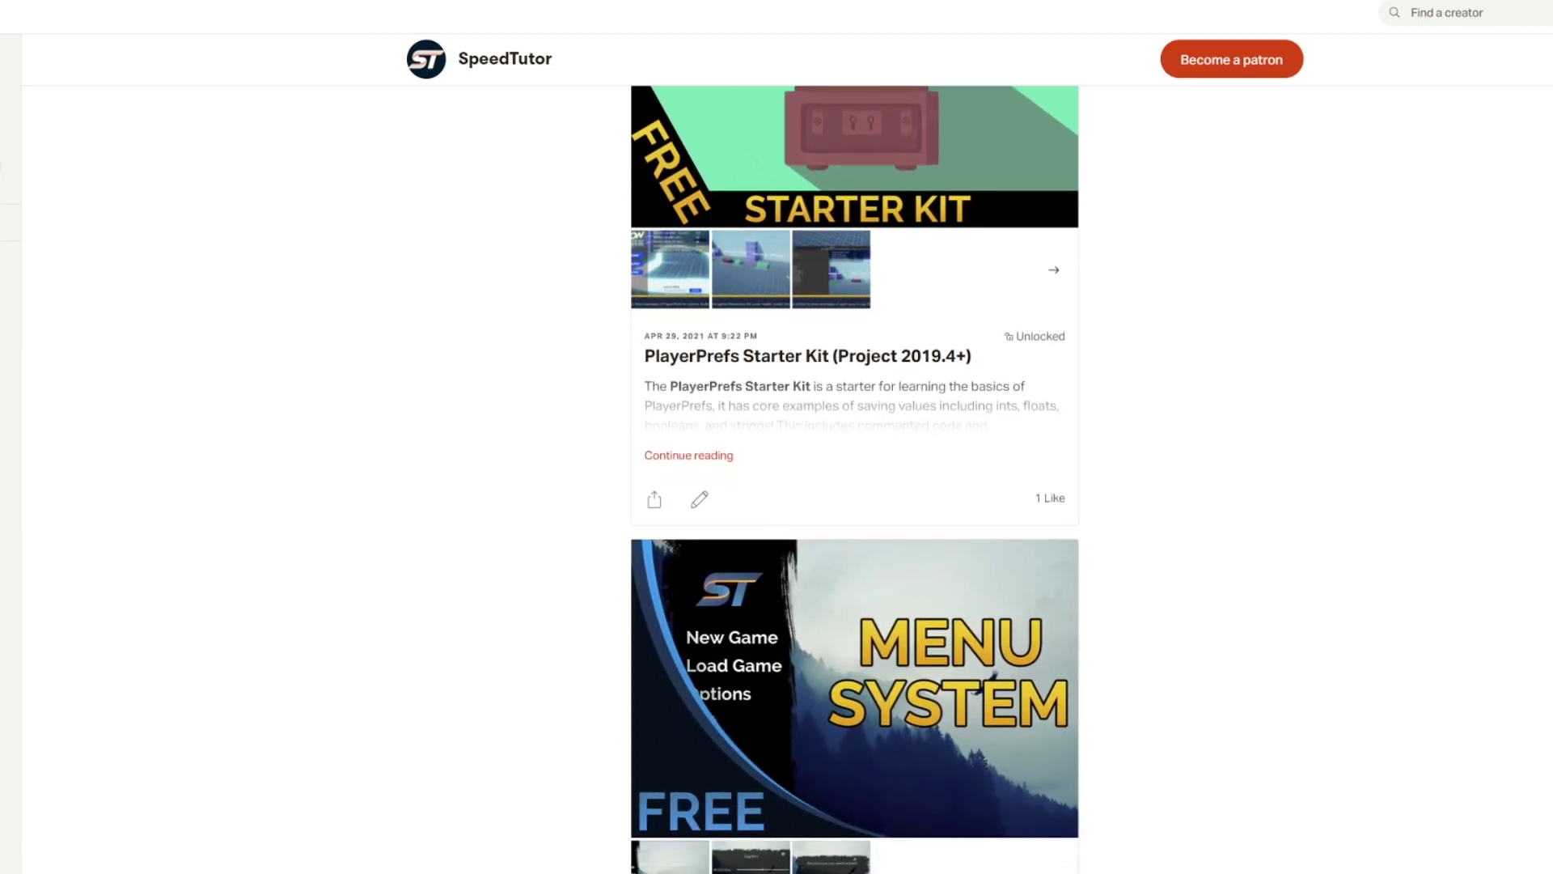